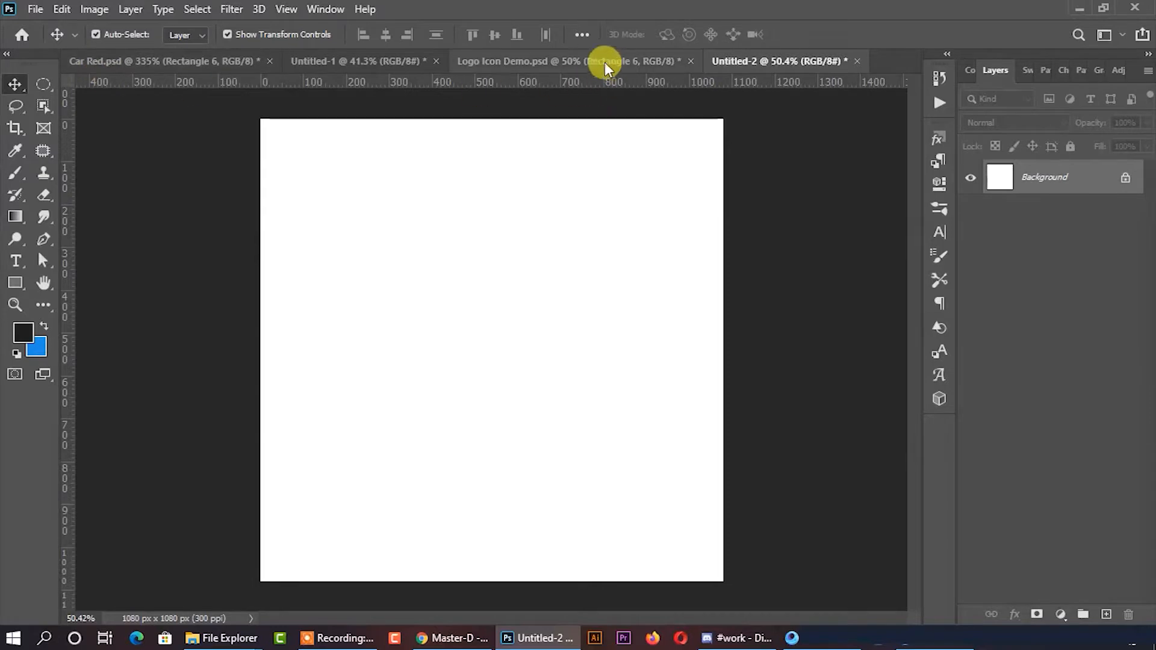
Step: Copy the small square from Logo Icon Demo.psd into the blank Untitled-2 document and set its fill to e90000
left_click(586, 62)
left_click_drag(464, 151, 305, 175)
double_click(1000, 178)
left_click(920, 325)
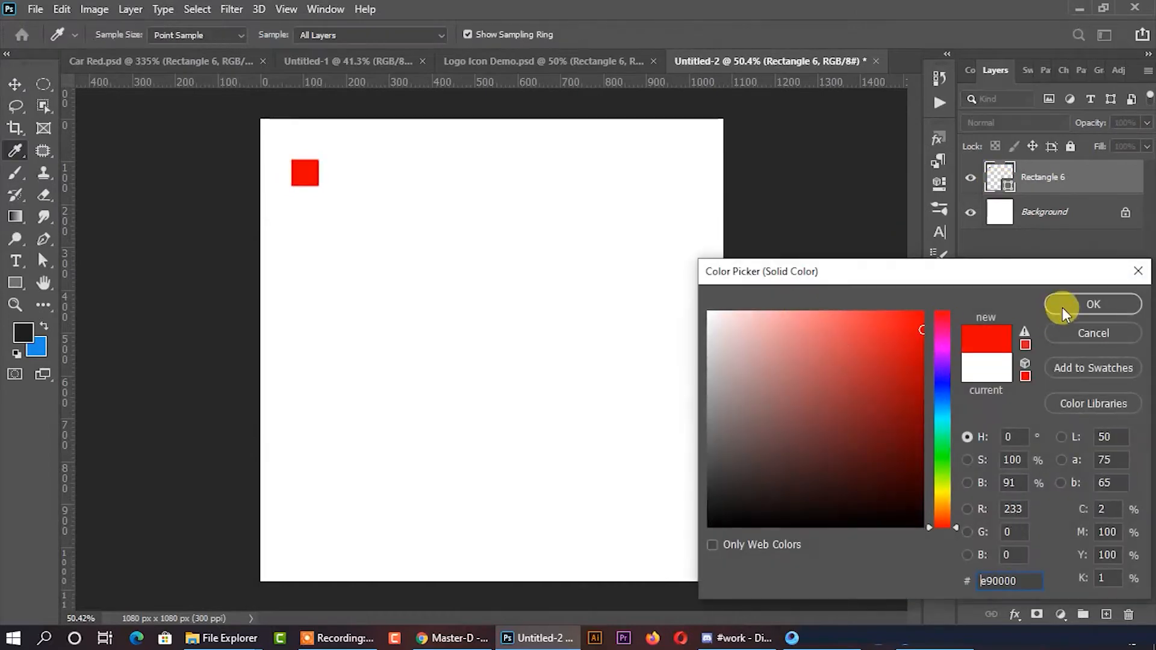
left_click(1093, 303)
Step: Fit the red square into the canvas's top-left corner and add a vertical and a horizontal guide along its inner edges
left_click_drag(312, 179, 283, 140)
left_click_drag(70, 226, 288, 231)
left_click_drag(414, 78, 406, 147)
left_click(296, 154)
Step: Move the red square to the canvas's bottom-right corner, add guides along its inner edges, and delete the square
left_click_drag(273, 137, 711, 570)
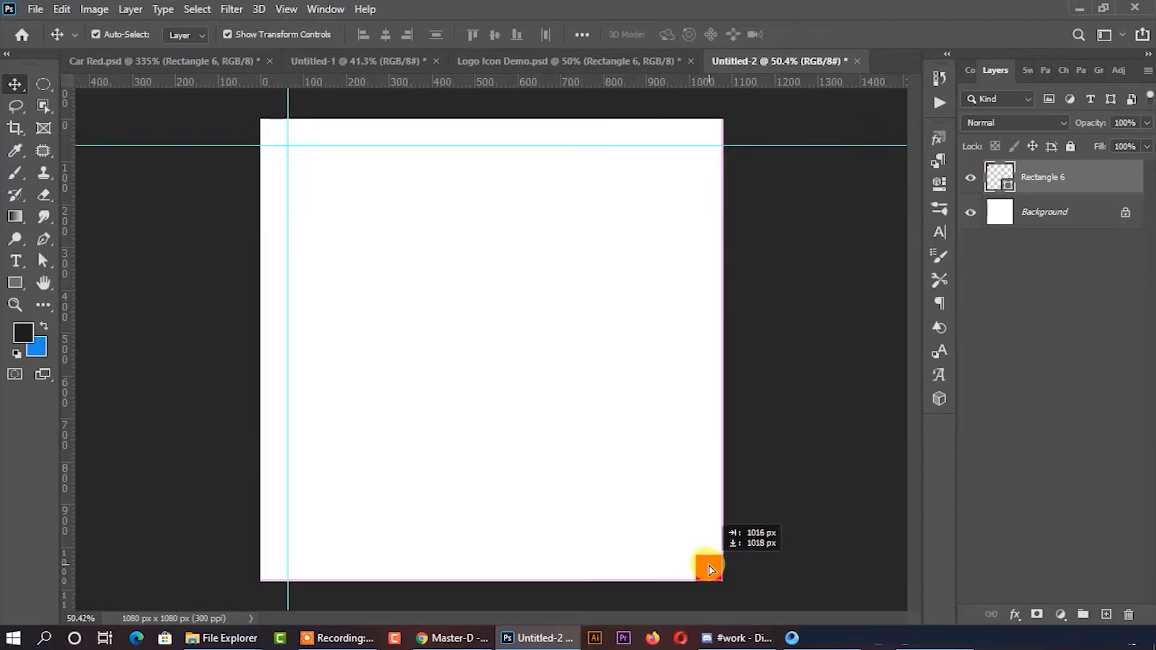
left_click_drag(689, 82, 686, 555)
left_click_drag(68, 540, 695, 550)
left_click(813, 512)
left_click(718, 578)
key("Delete")
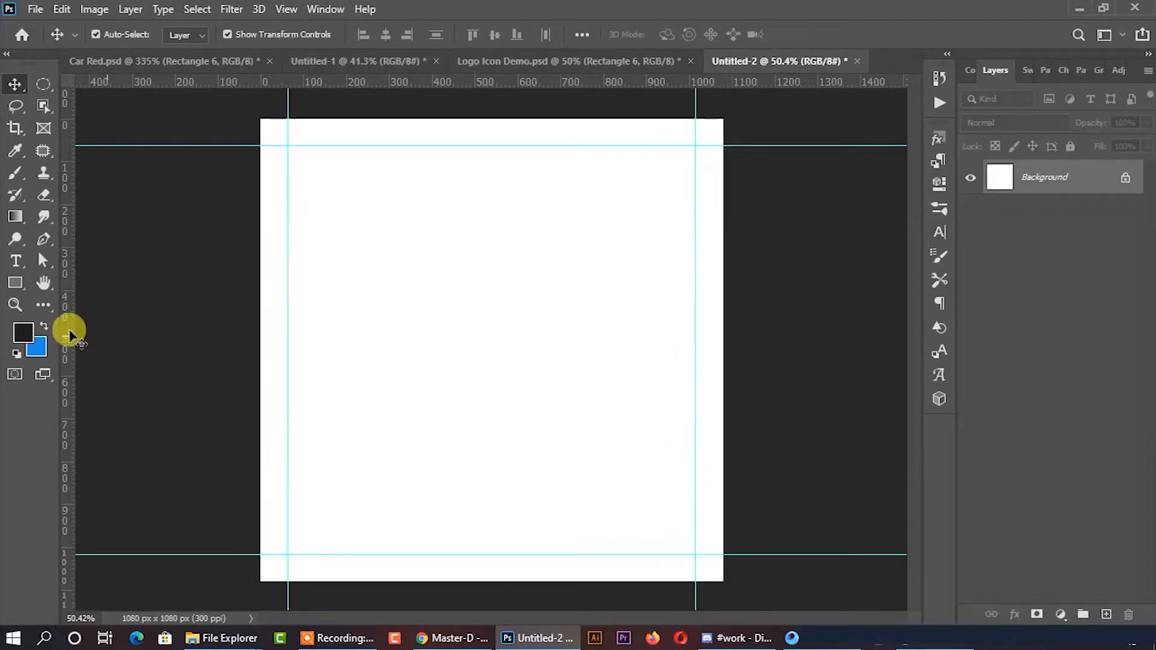
Step: Draw a black rectangle and resize it to cover the entire canvas
left_click(15, 283)
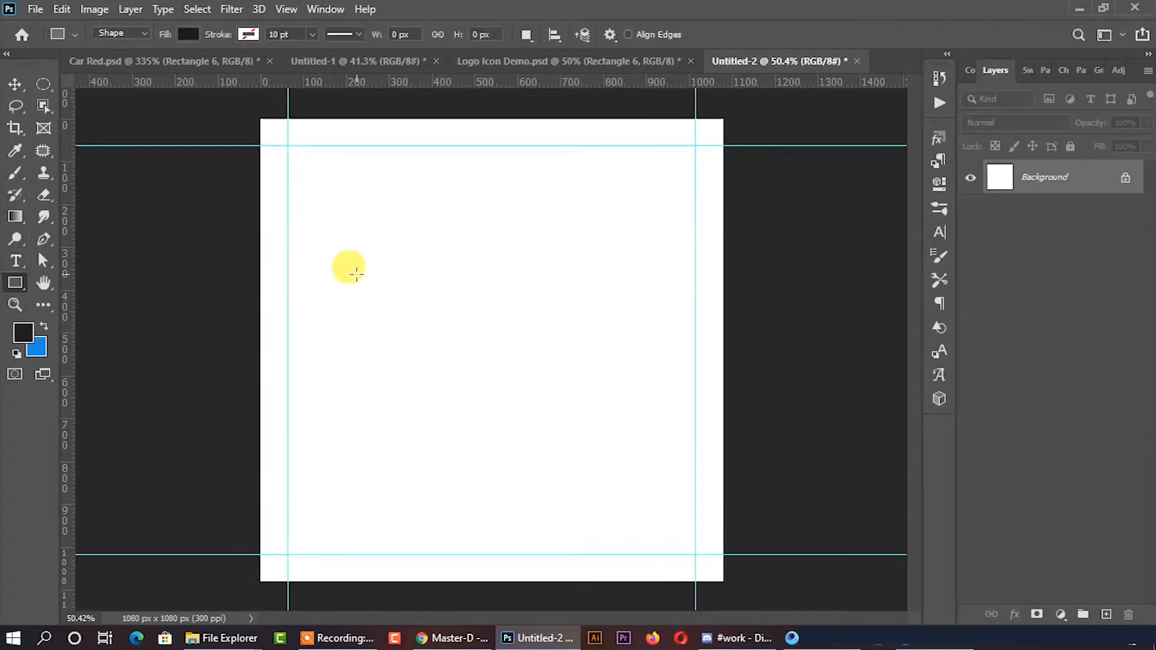
left_click_drag(351, 268, 231, 148)
left_click(15, 84)
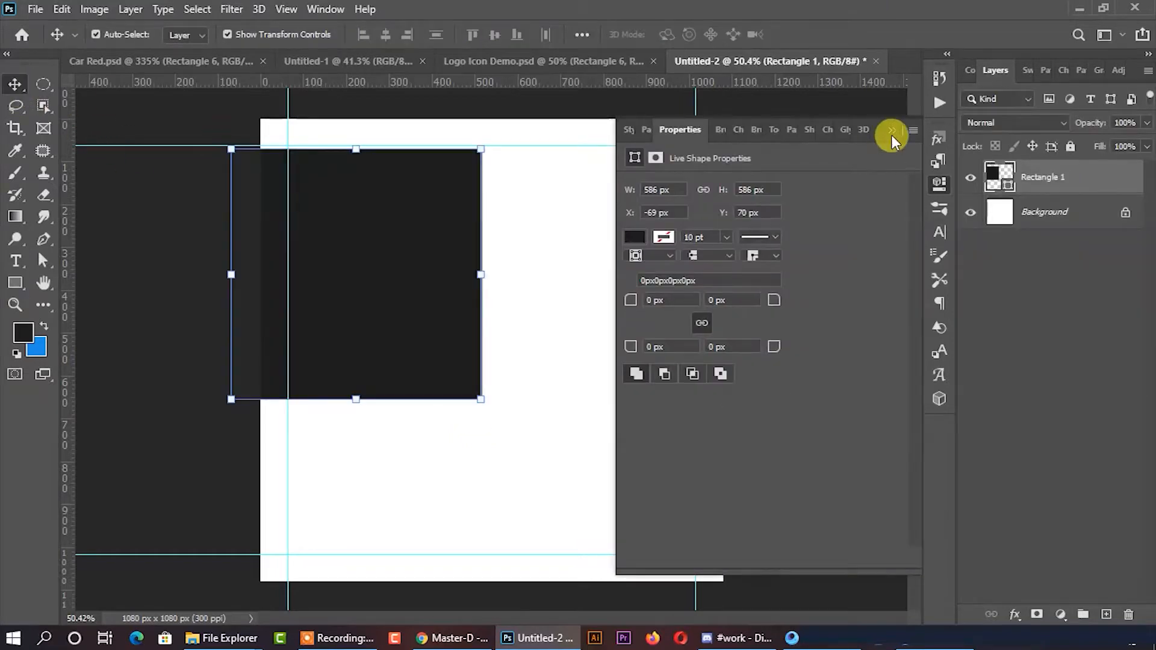
left_click(892, 133)
left_click_drag(339, 199, 370, 170)
left_click_drag(512, 368, 723, 580)
left_click(839, 35)
Step: Add a Gradient Overlay to the full-canvas rectangle using the bright-red to dark-red preset
right_click(1048, 199)
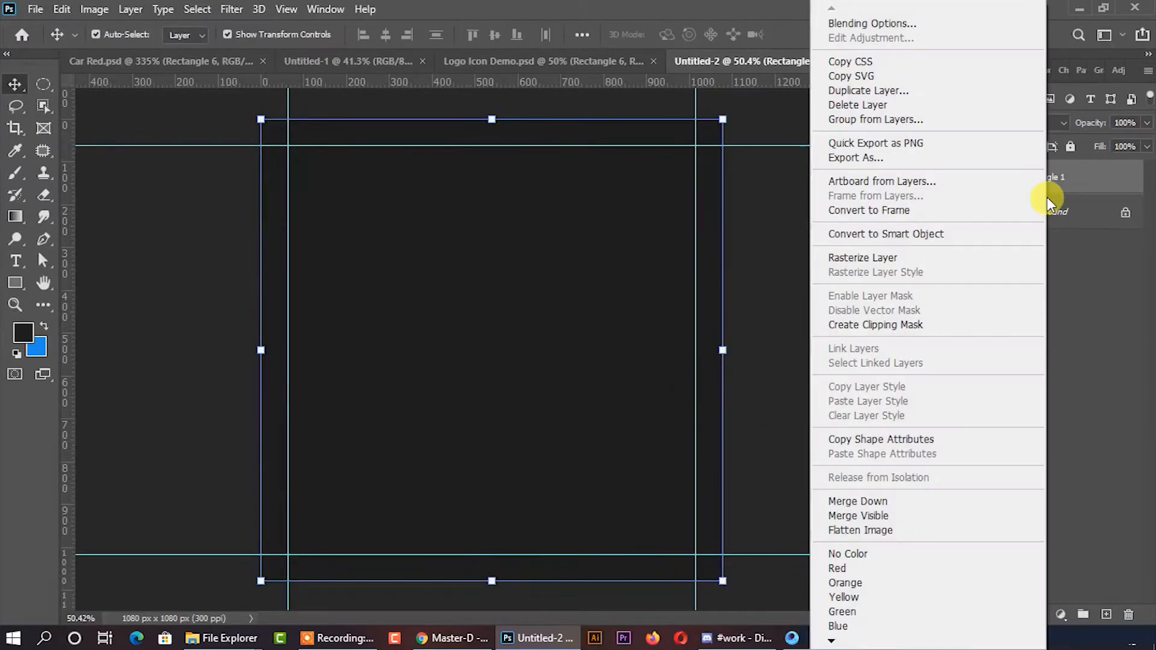
left_click(855, 22)
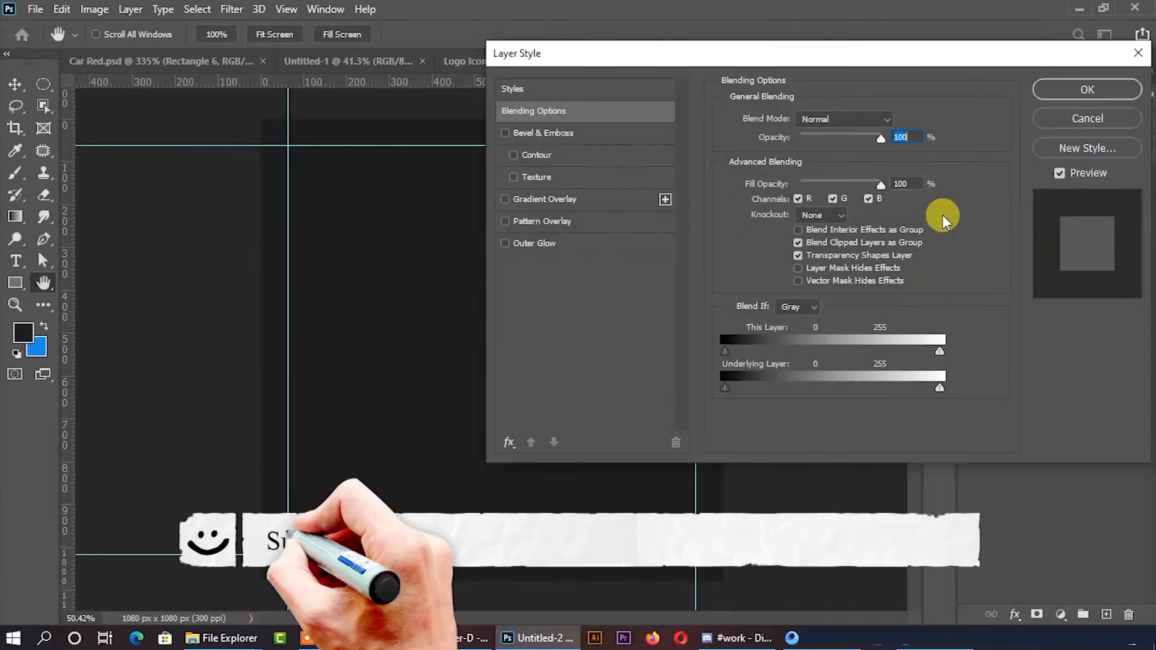
left_click(530, 201)
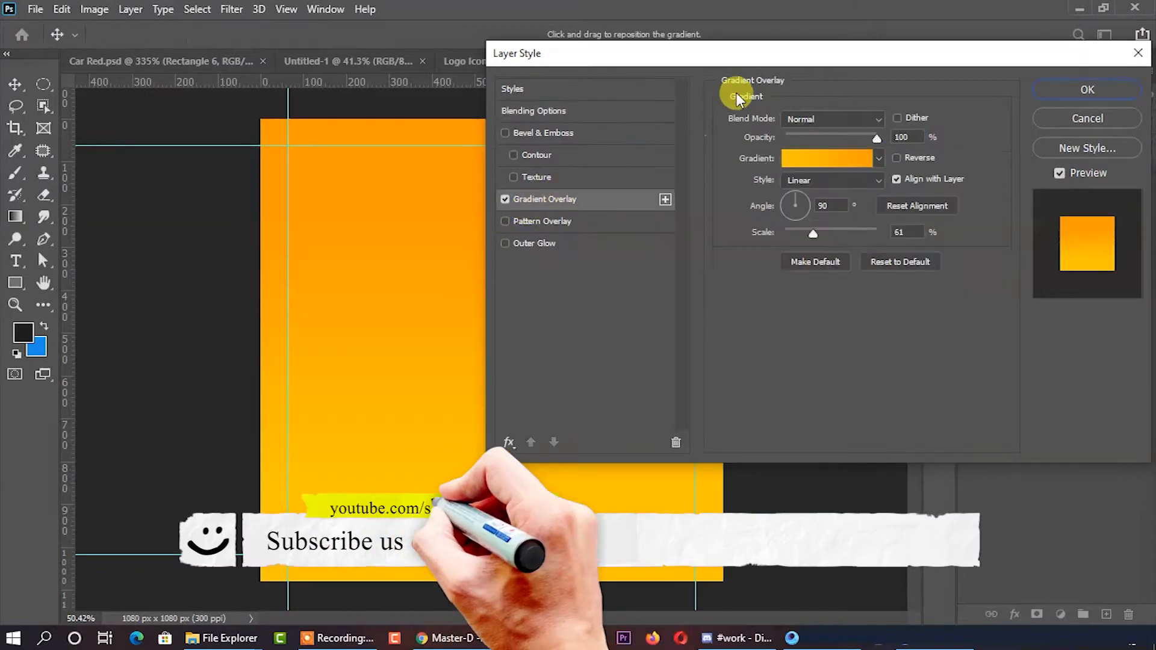
left_click_drag(761, 48, 945, 33)
left_click(1001, 141)
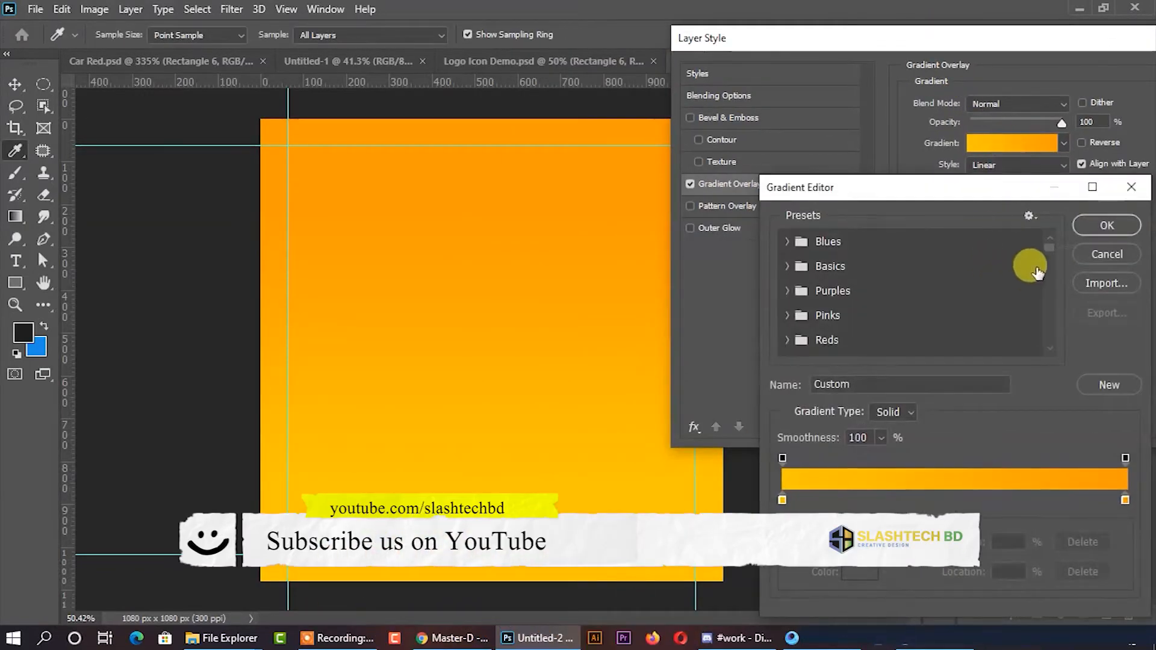
scroll(1053, 259, "down", 15)
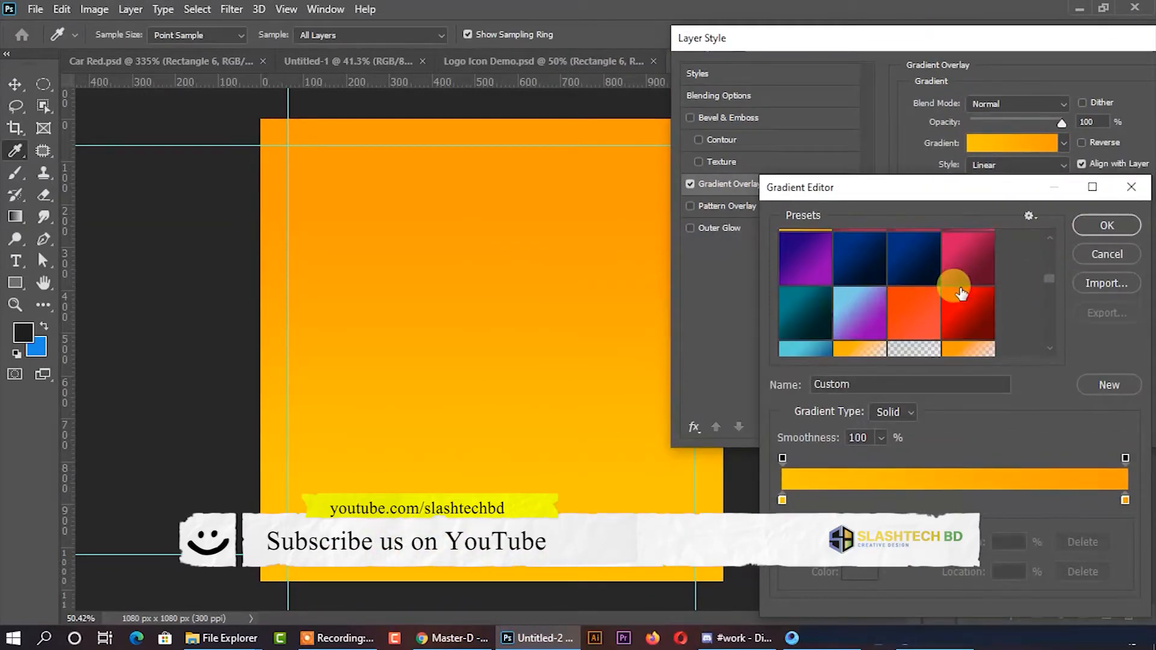
left_click(966, 270)
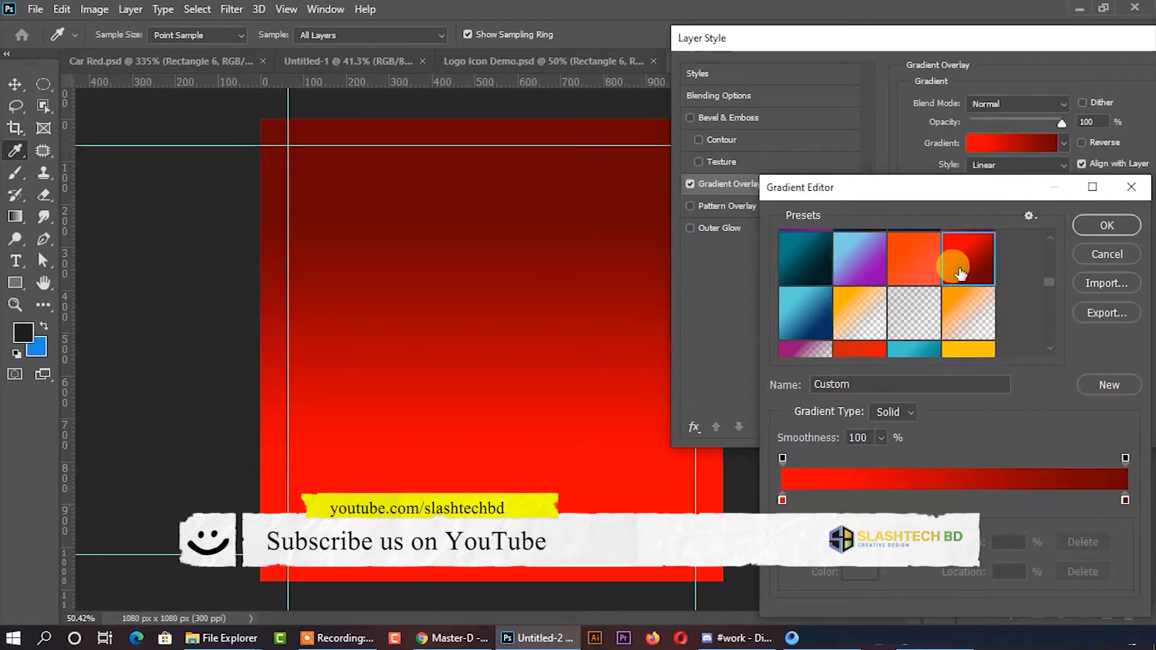
left_click(1125, 232)
Step: Set the Gradient Overlay to Radial style with a -90° angle and 150% scale, and apply it
left_click(1017, 166)
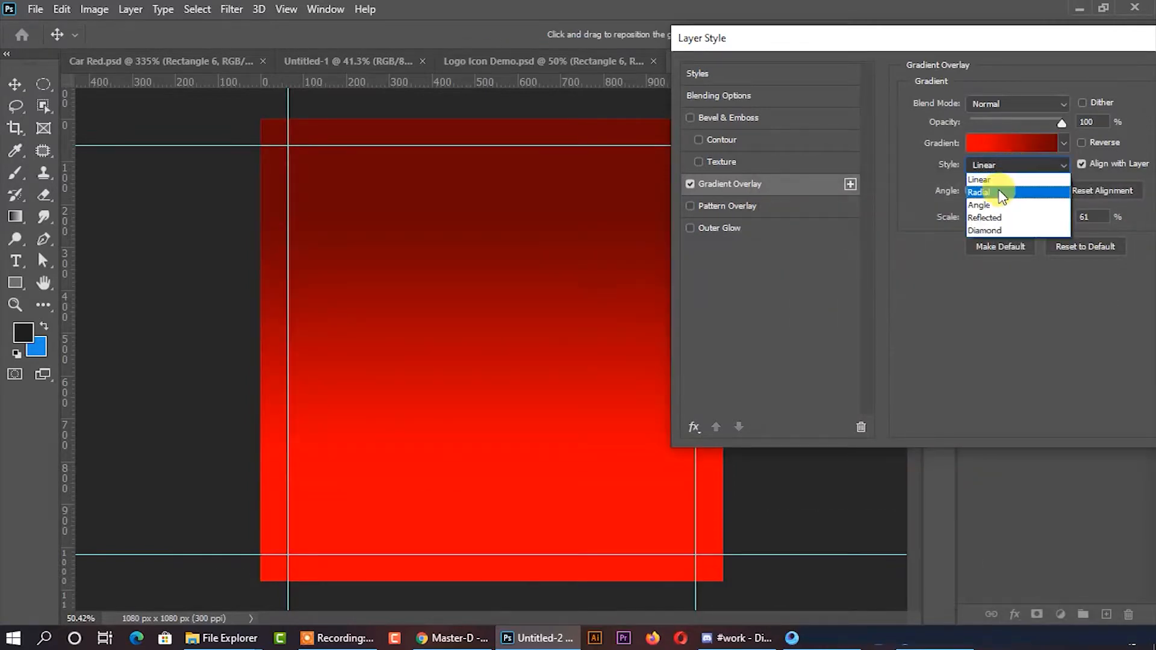
left_click(1002, 194)
left_click(1000, 218)
left_click(979, 204)
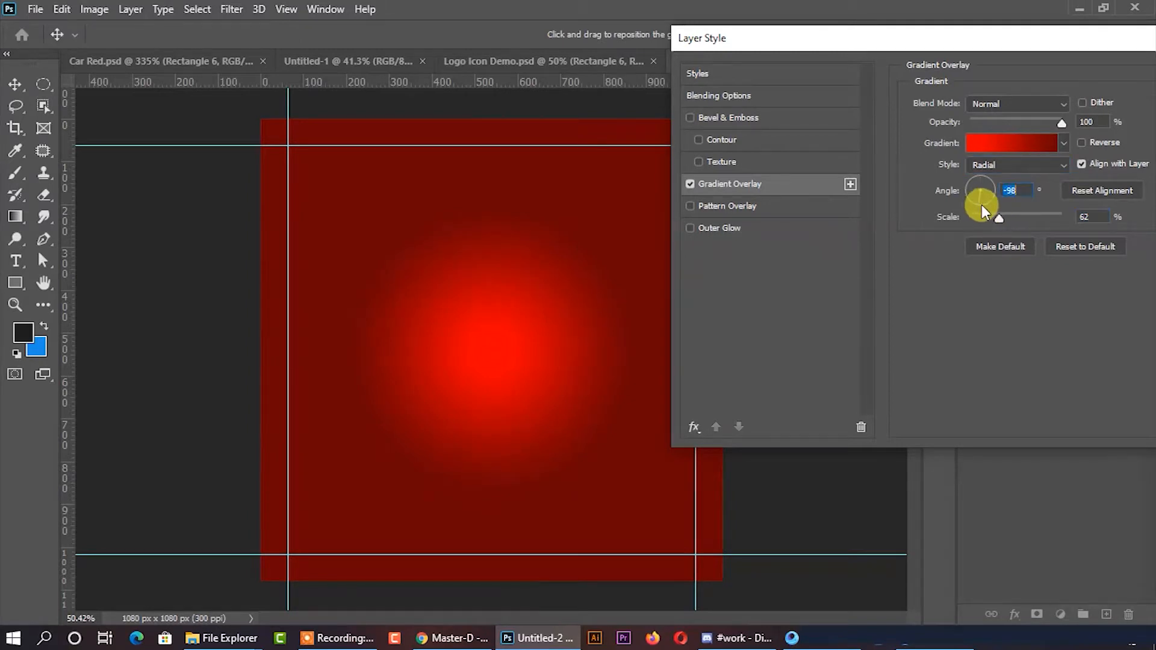
left_click(979, 201)
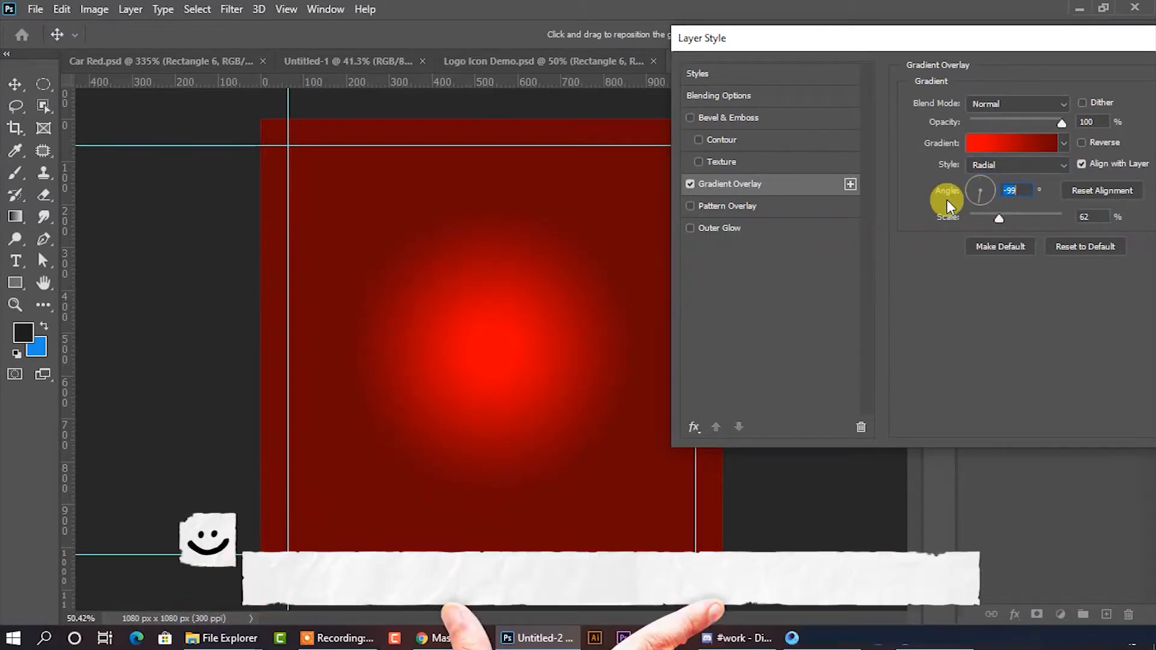
key("Up")
key("Up")
key("Up")
key("Up")
key("Up")
key("Up")
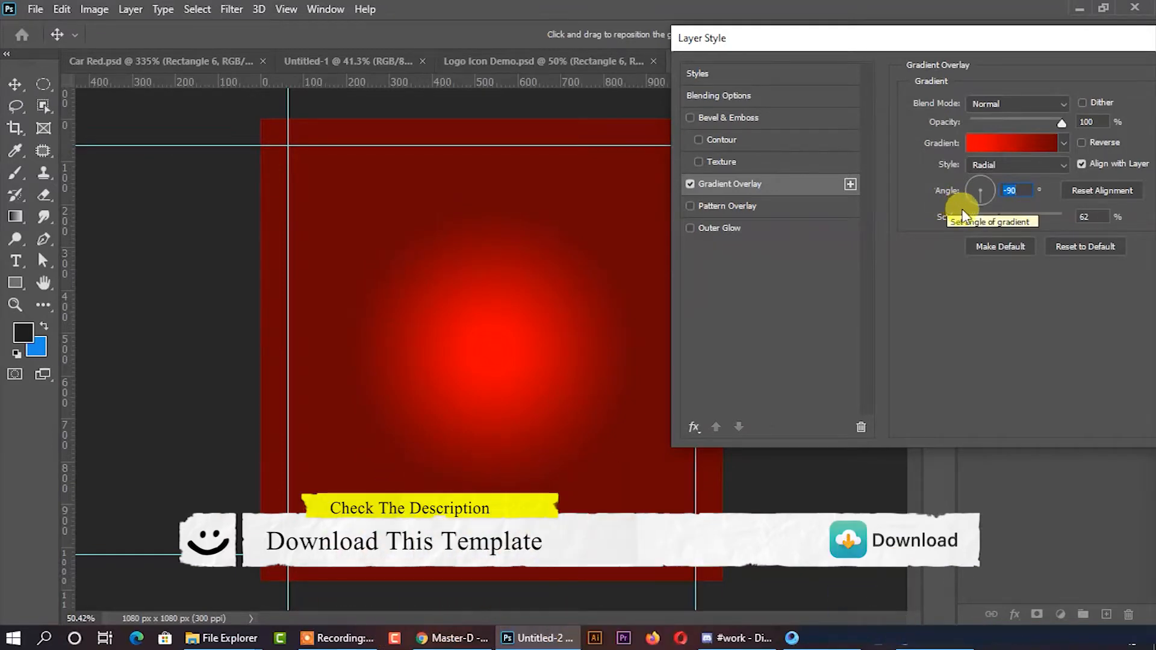
left_click_drag(999, 217, 1083, 223)
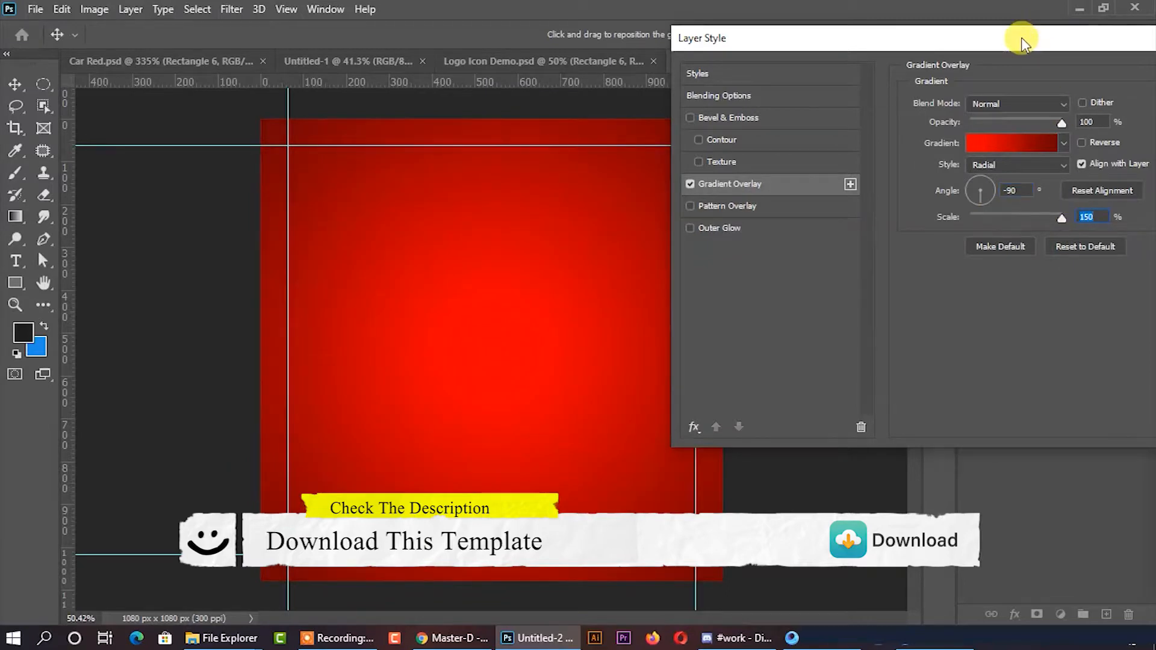
left_click_drag(1022, 38, 903, 43)
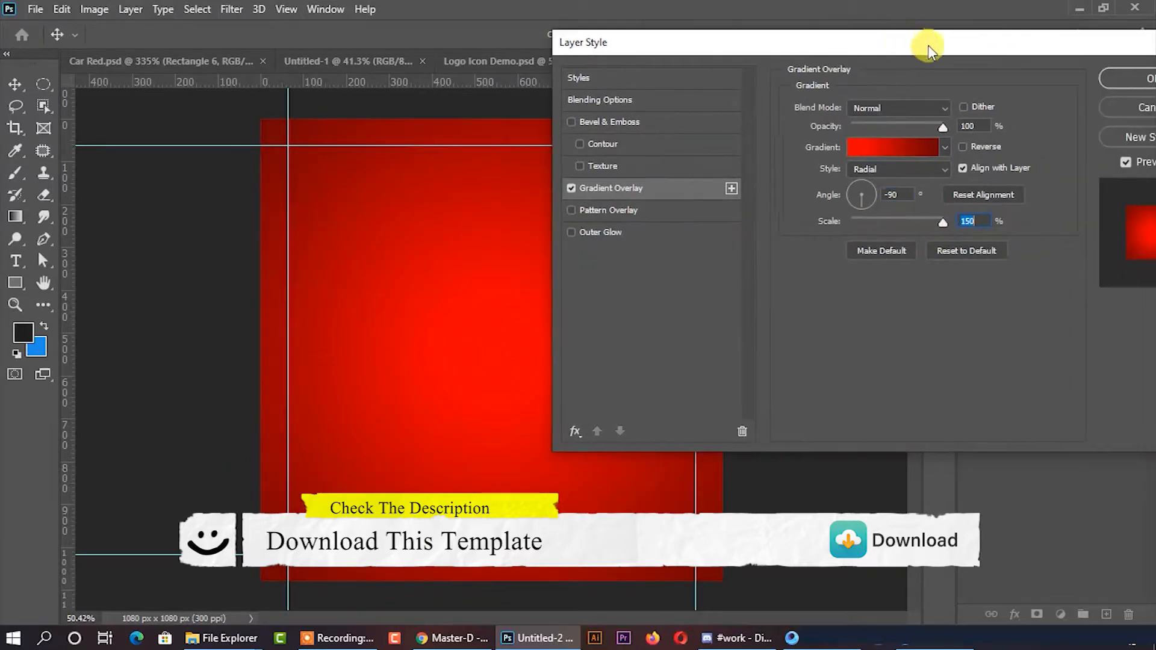
left_click(1118, 82)
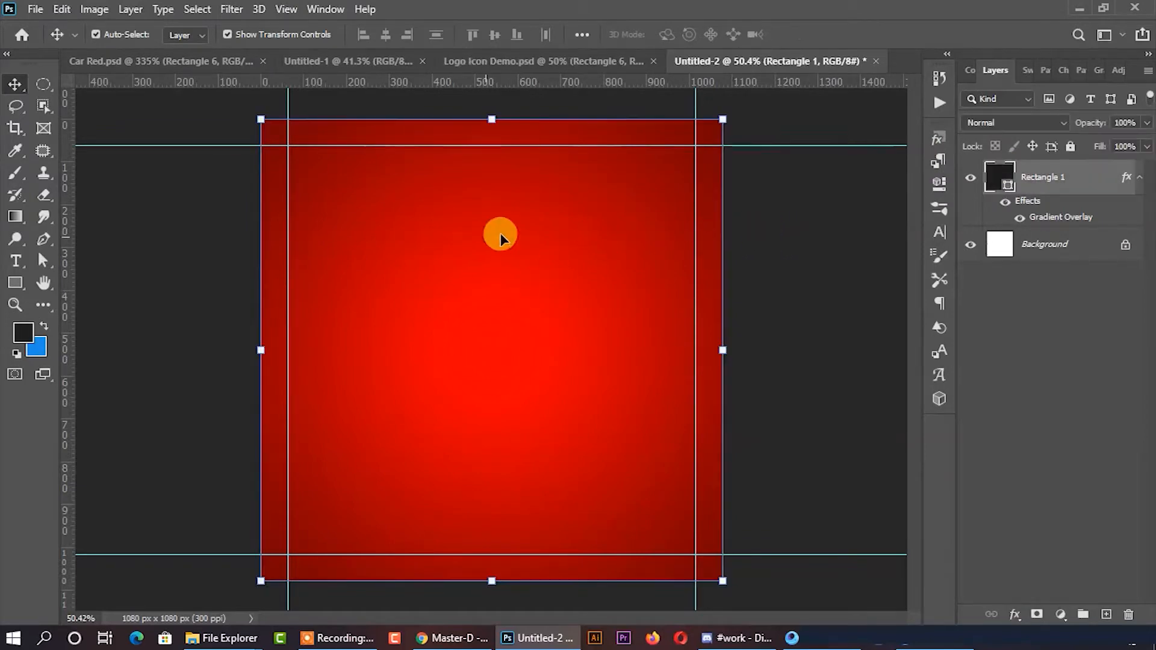
Step: Look through the gradient presets available for the background rectangle's Gradient Overlay
right_click(1037, 184)
left_click(860, 23)
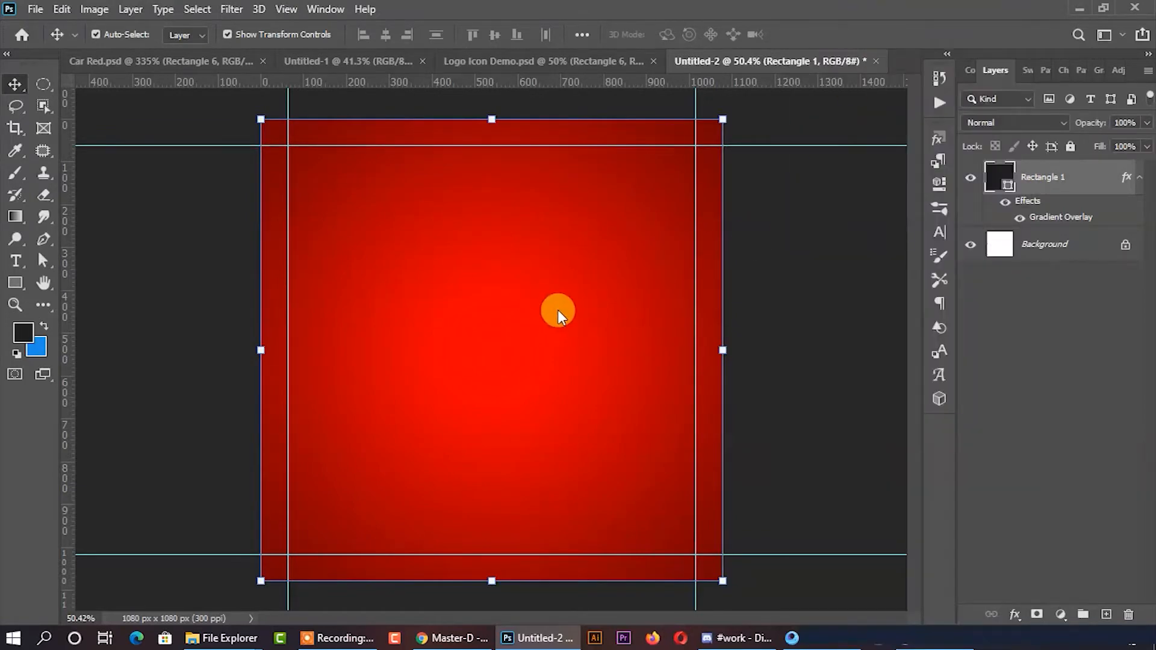
left_click(530, 188)
left_click(797, 150)
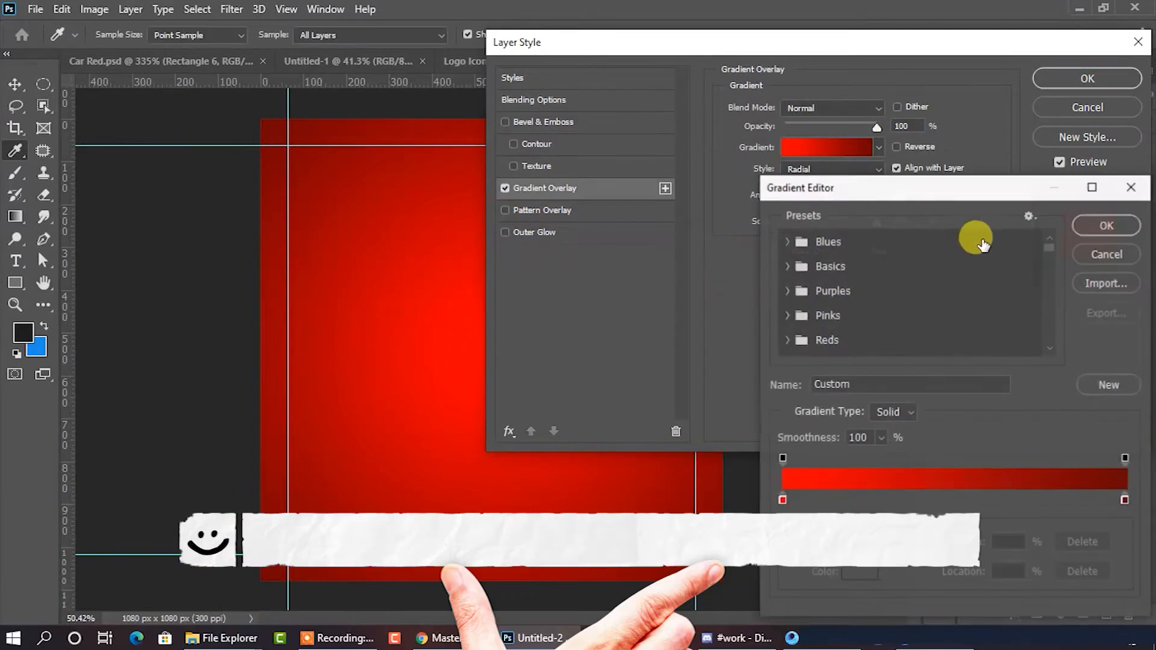
scroll(1048, 277, "down", 10)
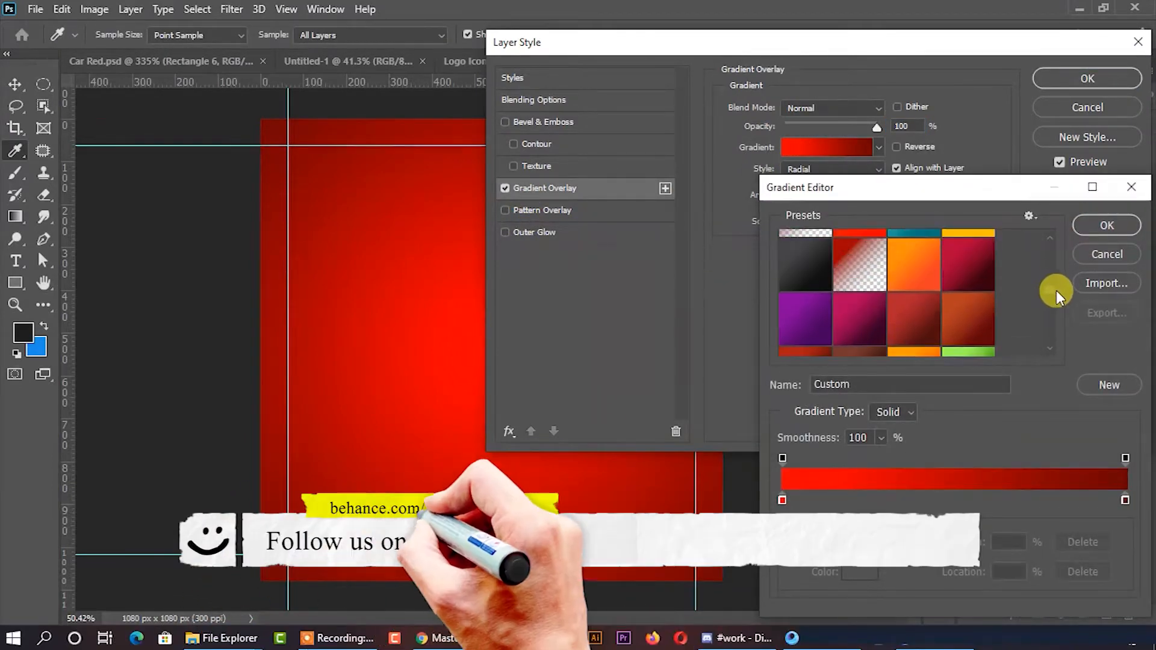
scroll(891, 292, "down", 5)
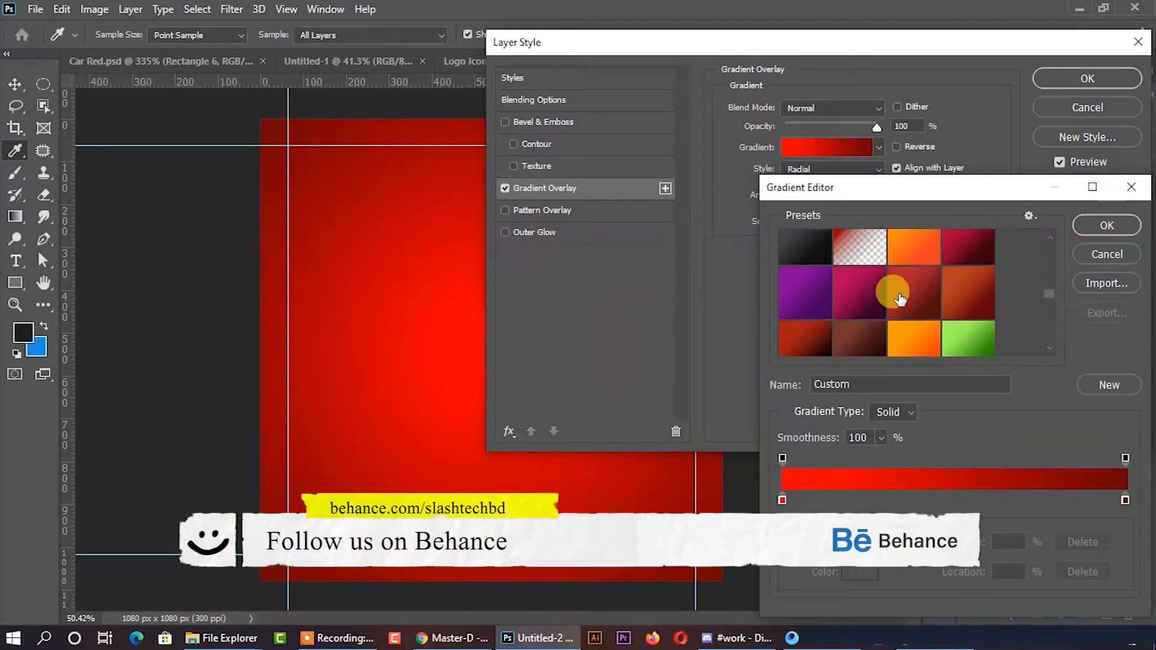
scroll(900, 299, "down", 3)
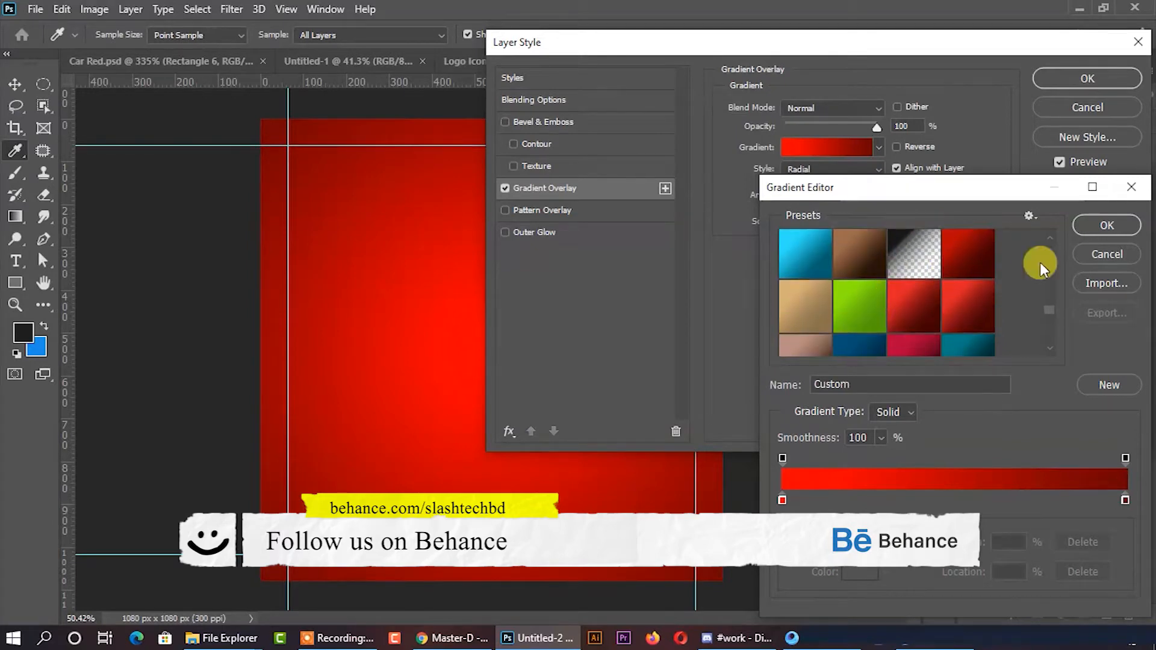
left_click(1107, 225)
left_click(1087, 79)
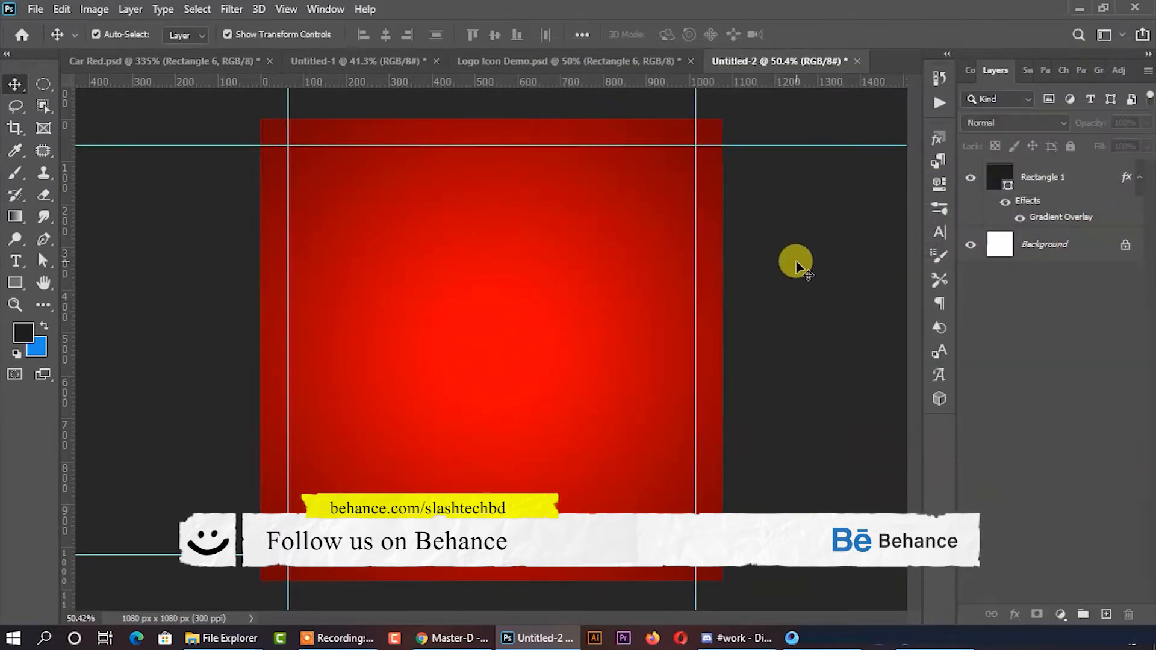
left_click(15, 283)
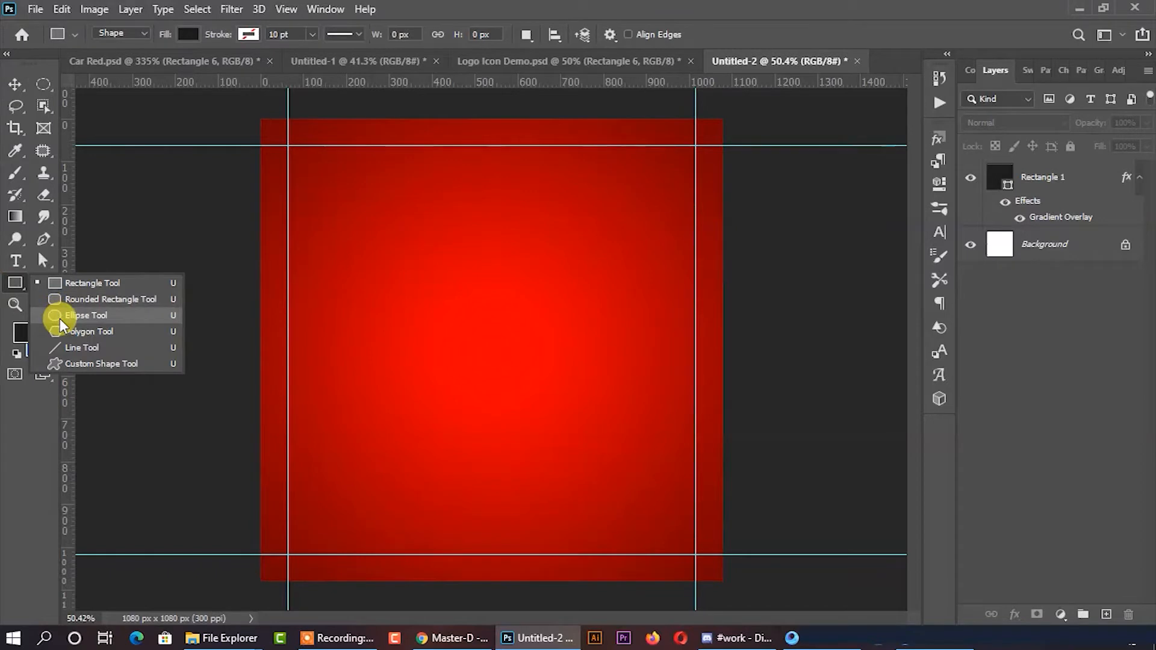
left_click(59, 313)
left_click(15, 87)
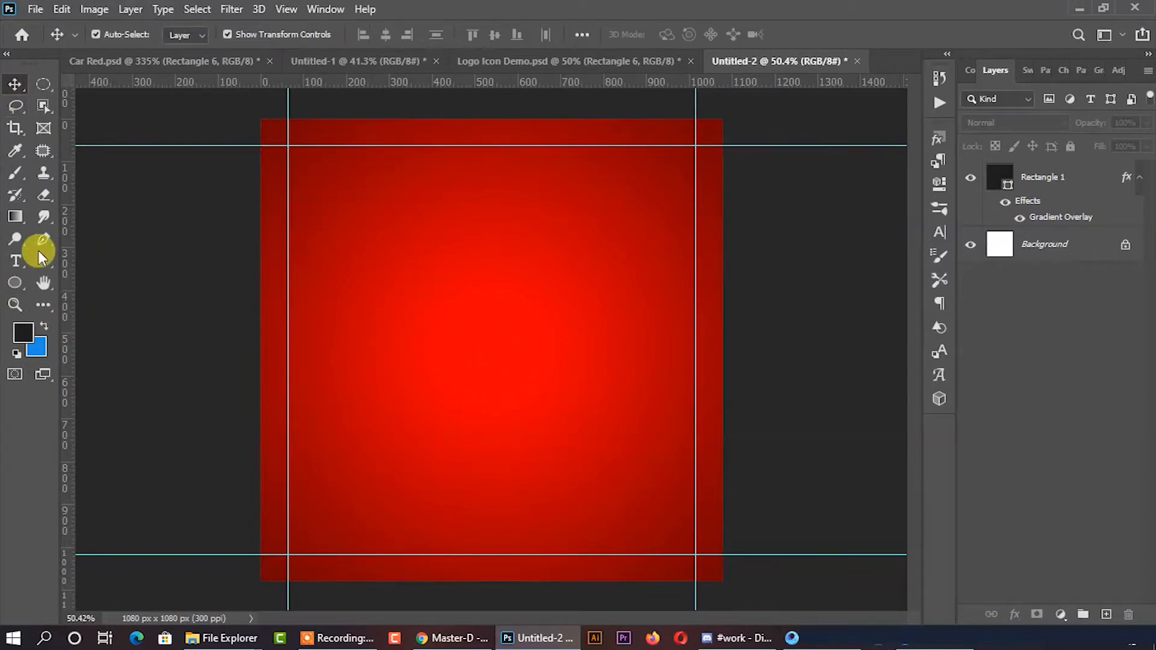
Step: Draw a black square of about 254 px in the upper-left part of the canvas with the Rectangle tool
left_click(15, 282)
left_click(91, 279)
left_click_drag(345, 230, 455, 340)
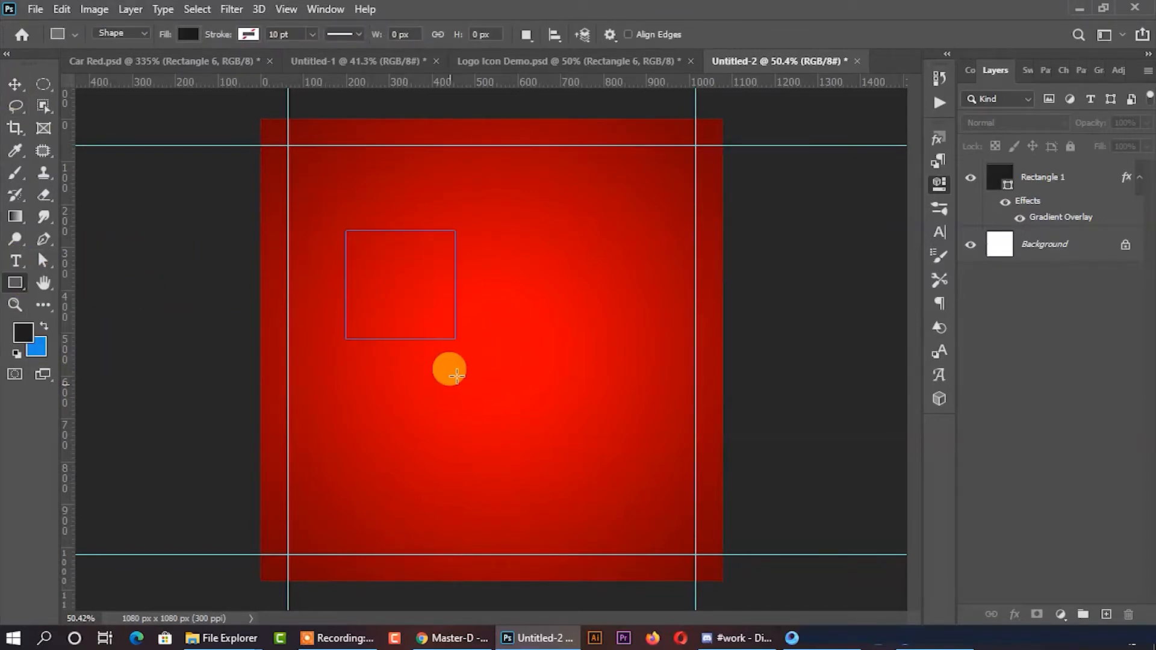
left_click(892, 130)
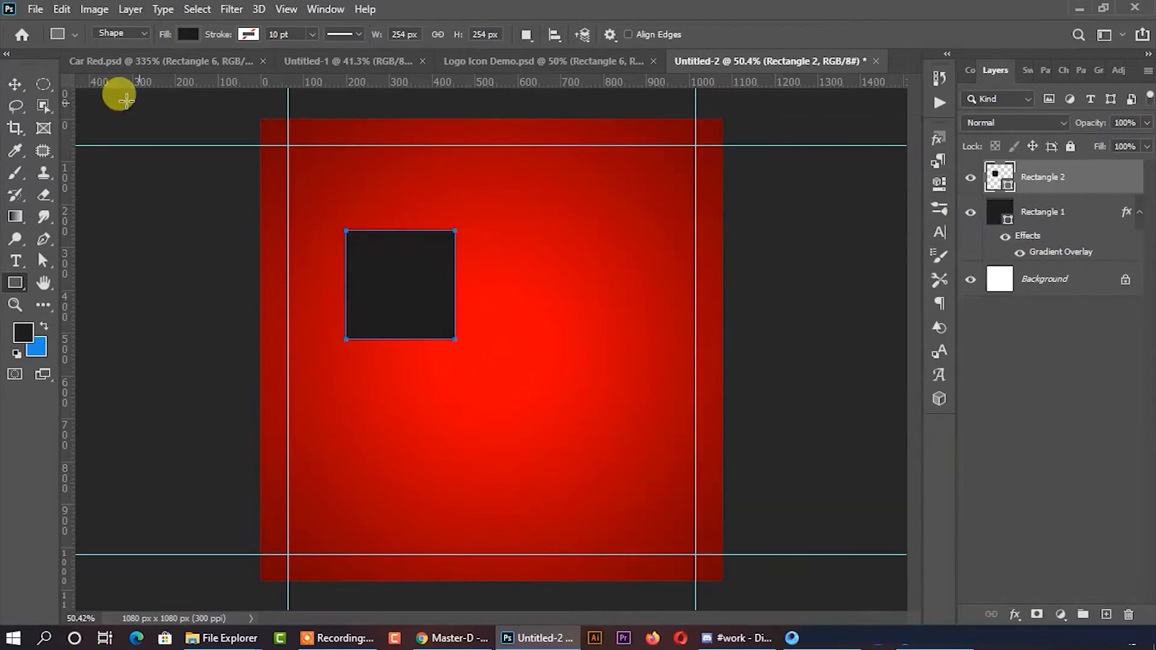
Step: Reshape the black square into a narrow vertical strip past the canvas's top and bottom edges, about 32% width and 472% height
left_click(15, 85)
left_click_drag(403, 339, 413, 603)
left_click_drag(454, 416, 376, 410)
left_click_drag(363, 234, 362, 91)
left_click_drag(376, 348, 381, 347)
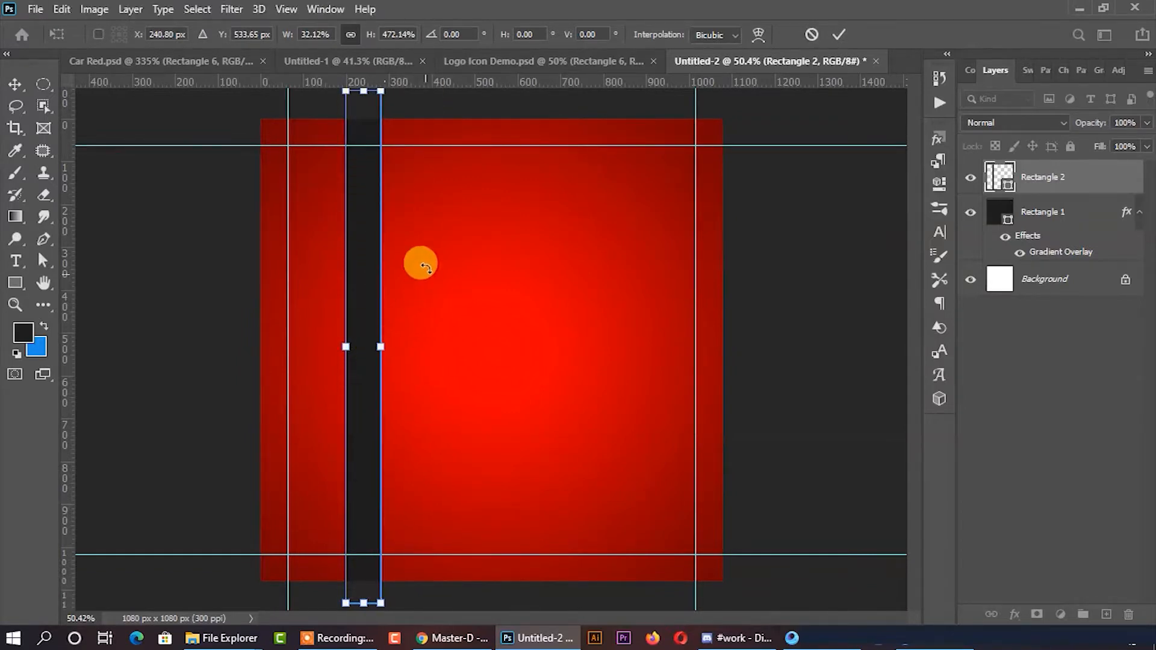
left_click(840, 36)
Step: Add a Gradient Overlay to the narrow vertical strip, Rectangle 2
right_click(1058, 175)
left_click(777, 193)
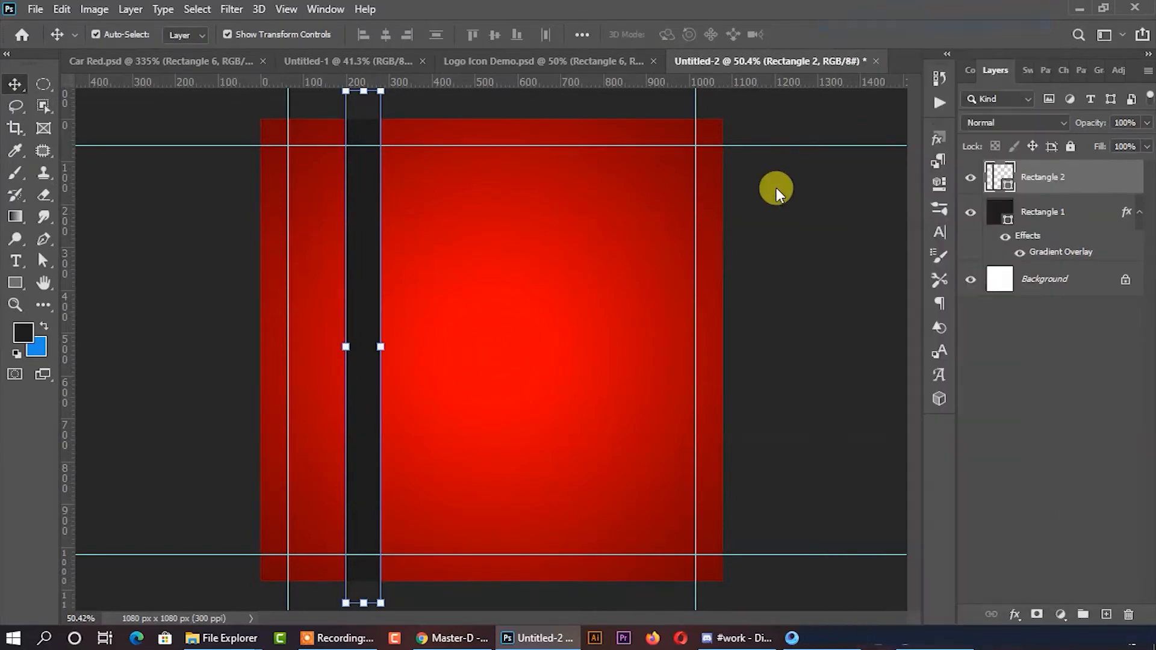
left_click(540, 191)
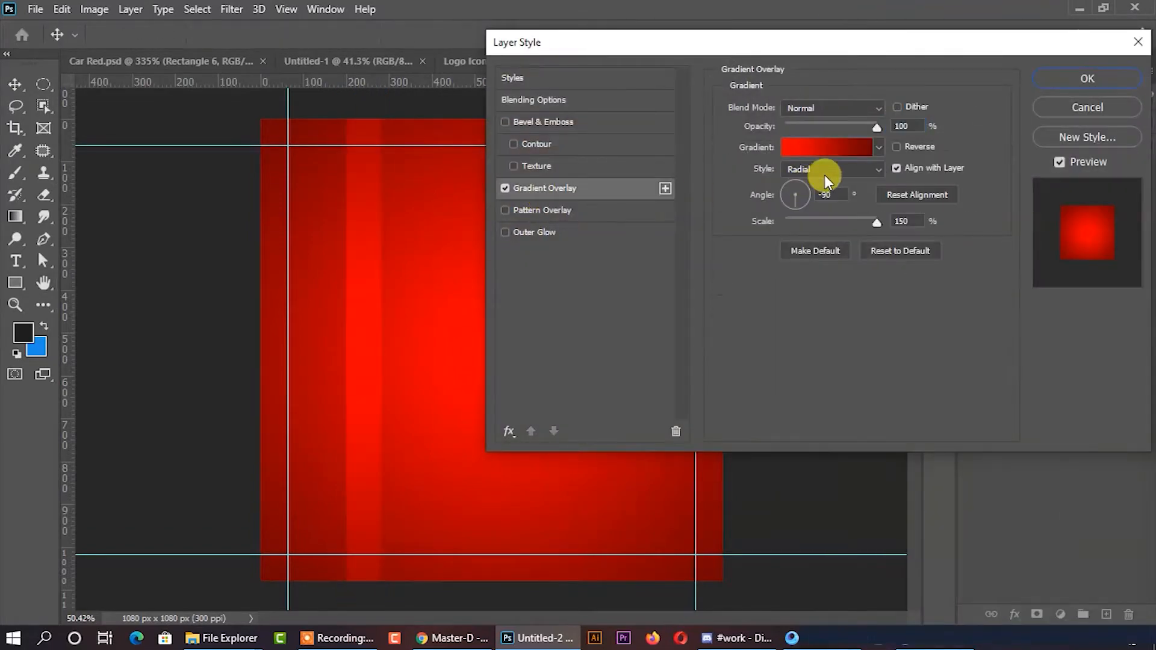
Step: Use the bright-red to dark-red preset as the strip's overlay gradient and apply the layer style
left_click(849, 154)
left_click_drag(1053, 251, 1052, 286)
scroll(982, 312, "down", 8)
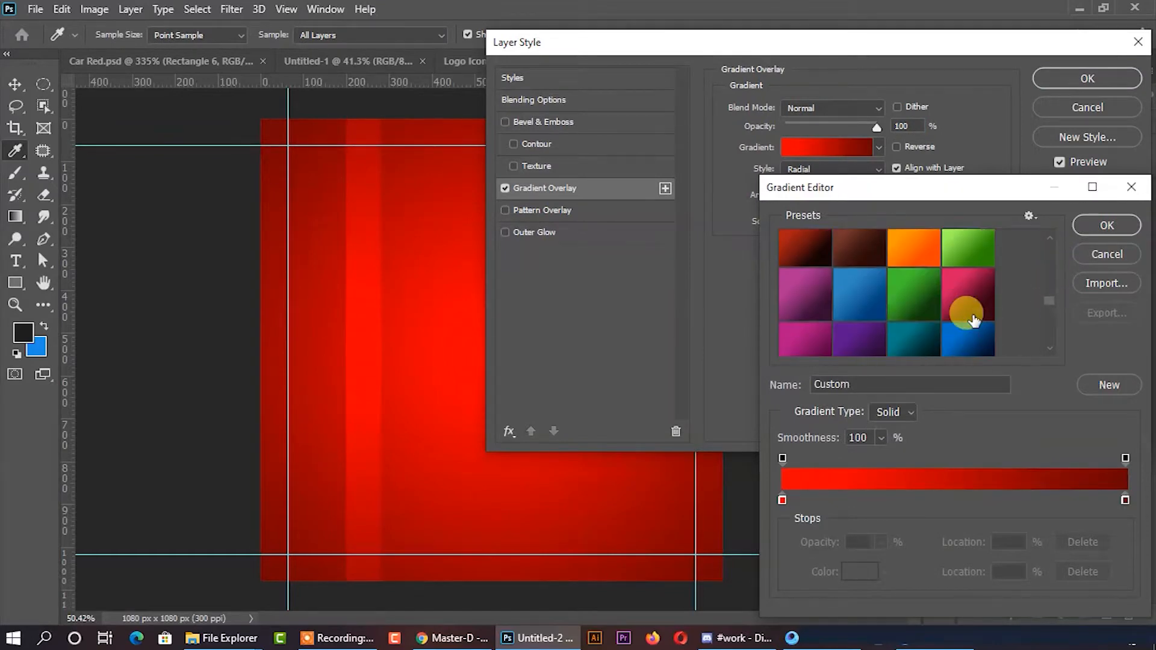
scroll(973, 320, "down", 8)
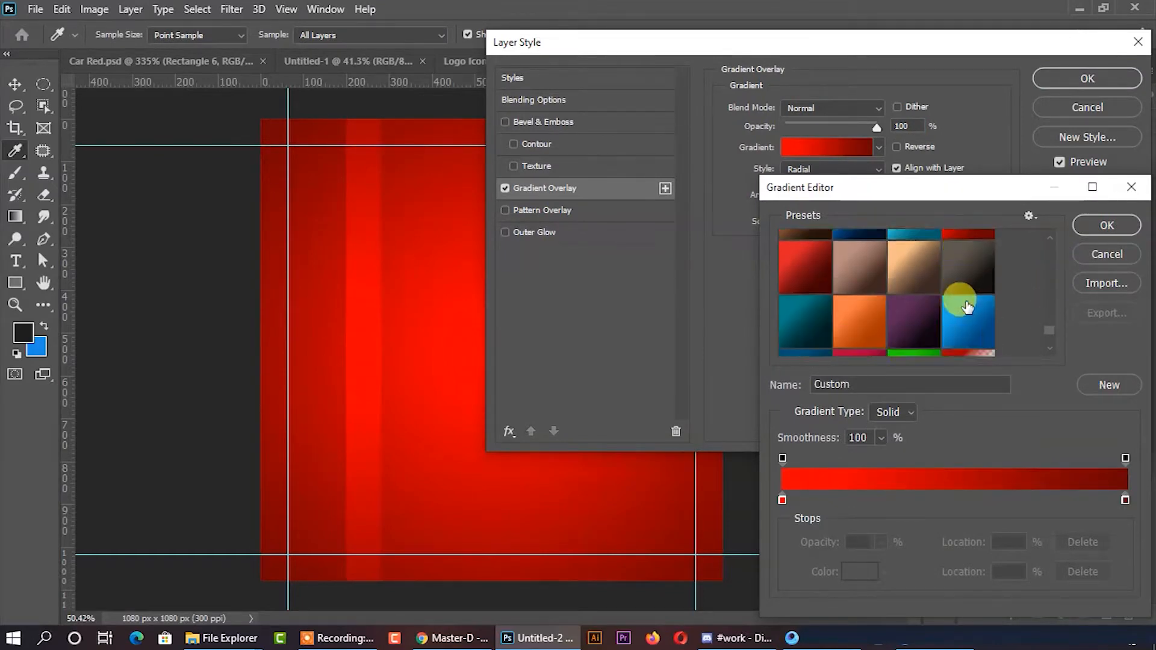
scroll(967, 308, "down", 1)
left_click(964, 315)
scroll(965, 314, "down", 2)
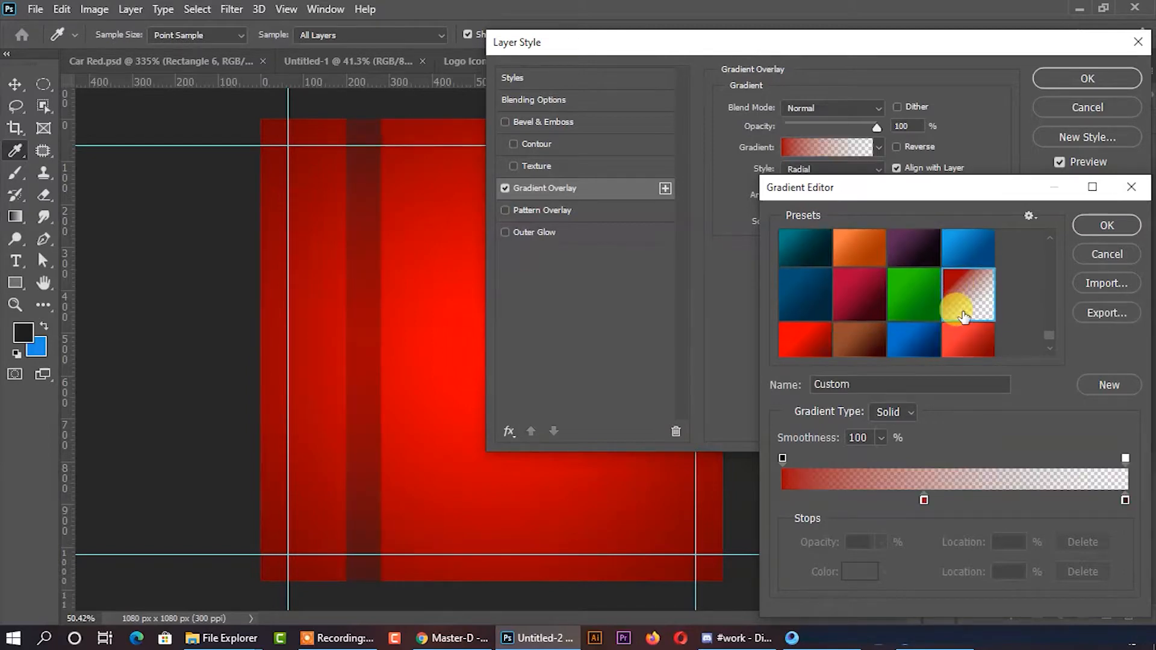
left_click(796, 295)
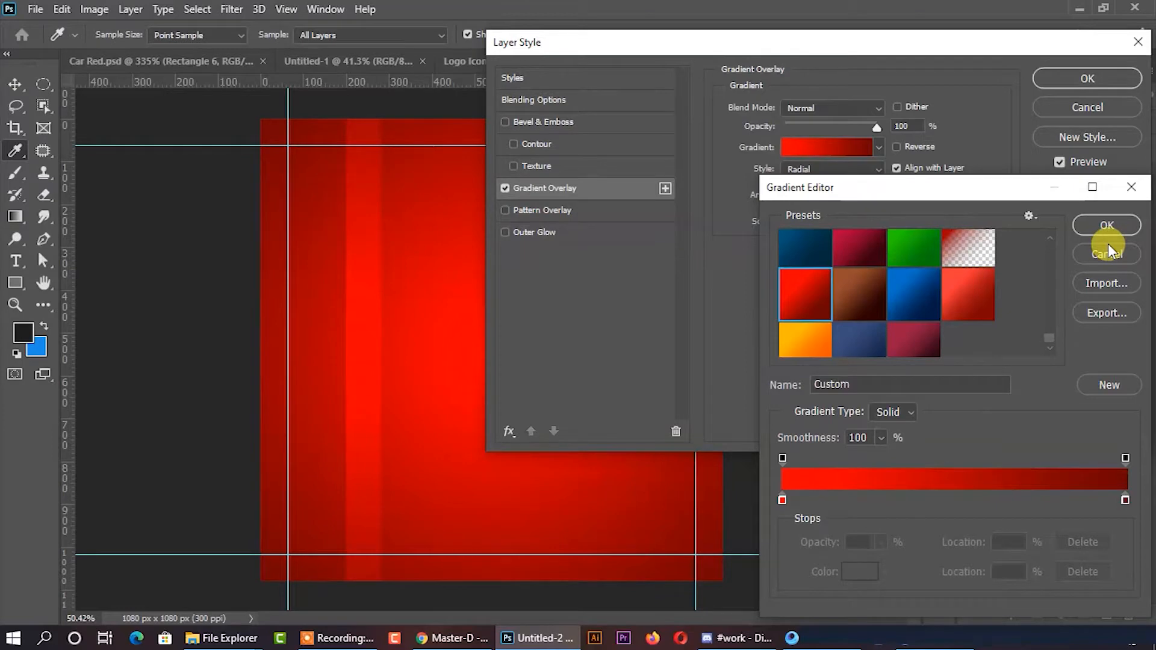
left_click(1107, 226)
left_click(1090, 81)
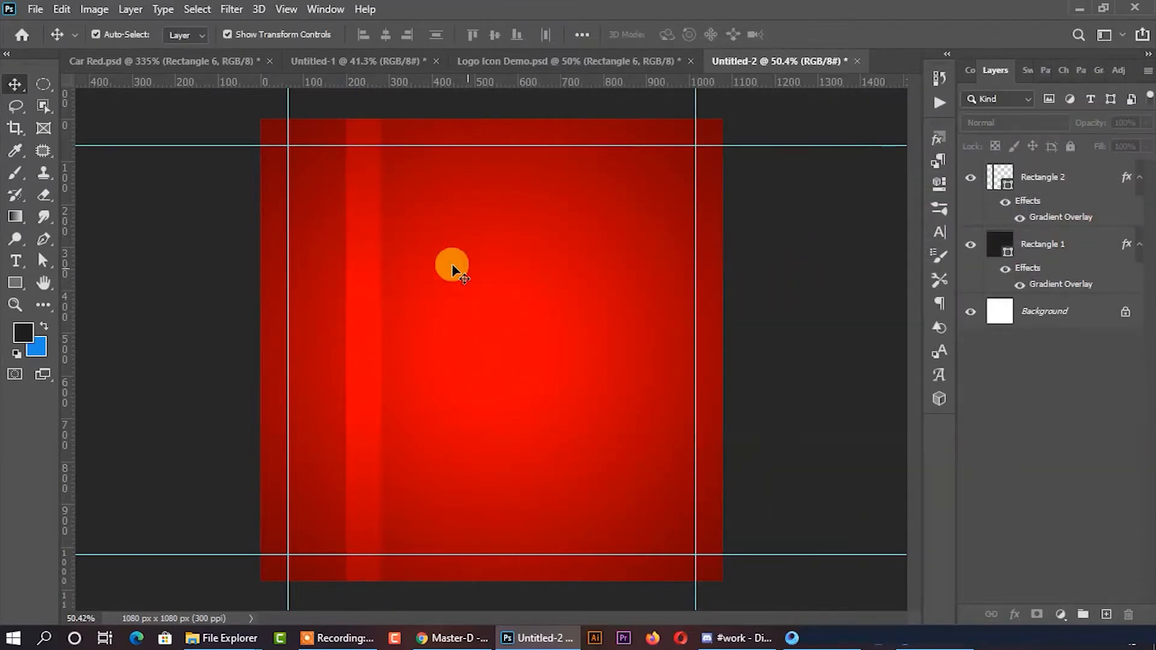
Step: Duplicate the red gradient strip five times, spreading the copies across the canvas from the left margin guide to the right edge
left_click_drag(358, 289, 609, 294)
left_click(783, 304)
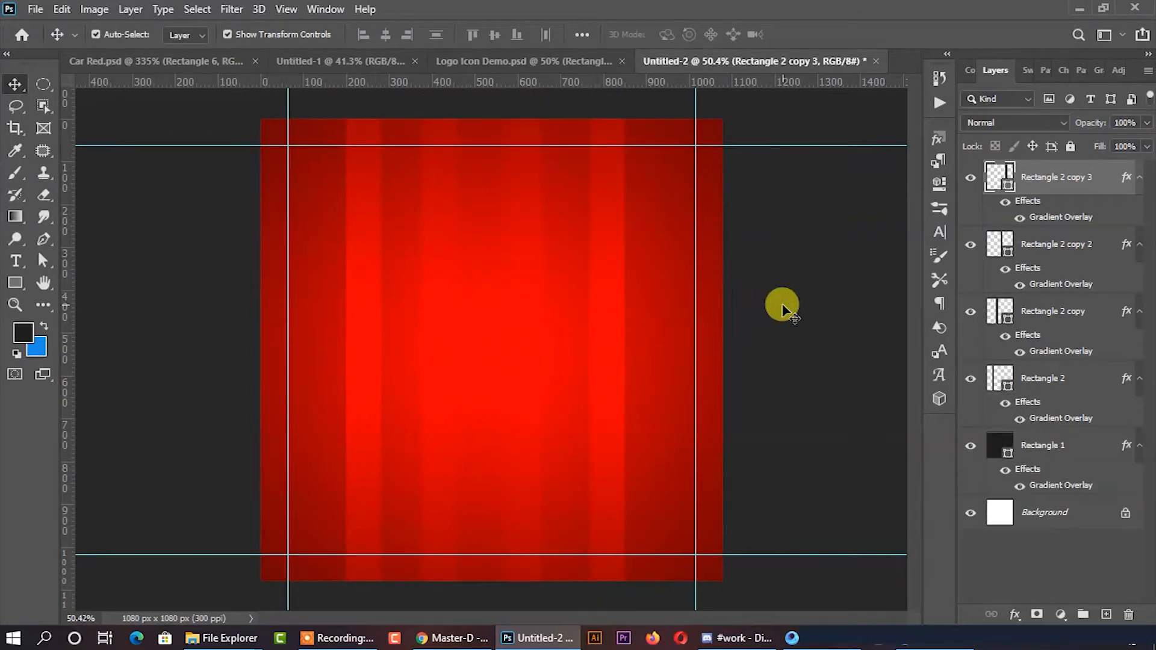
left_click(526, 321)
left_click(776, 313)
left_click_drag(612, 321, 689, 325)
left_click(782, 337)
left_click_drag(365, 335, 302, 341)
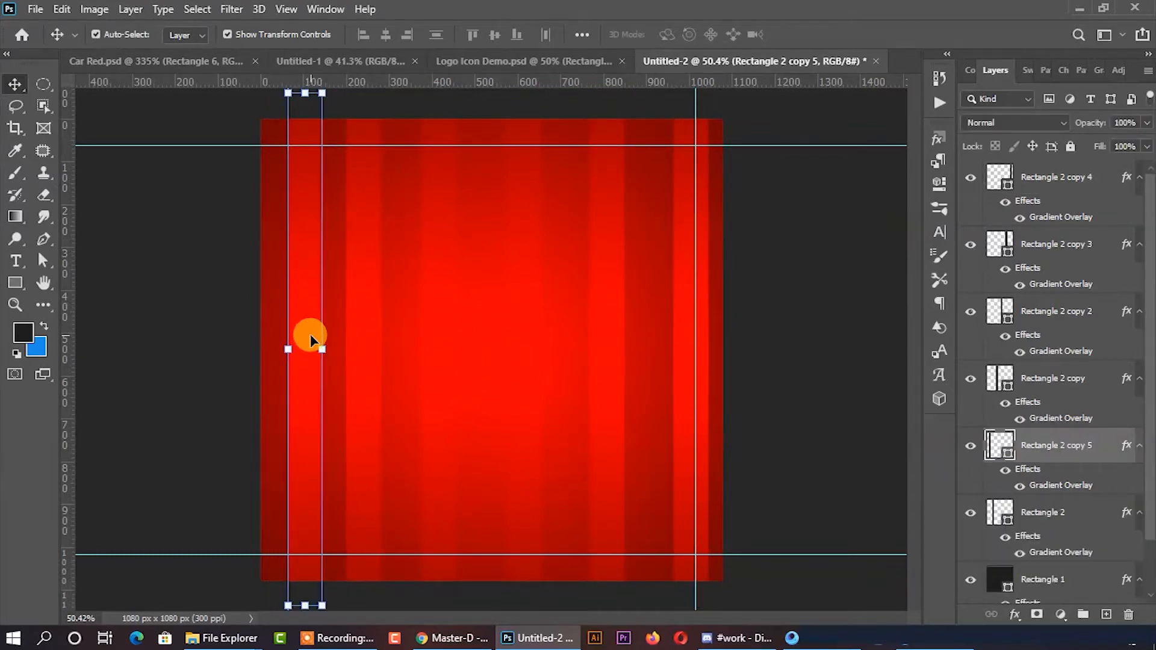
Step: Transform all six strips together, rotating them about 12.87° clockwise and scaling them to about 109.37%
left_click(1052, 200)
left_click(1030, 513, "shift")
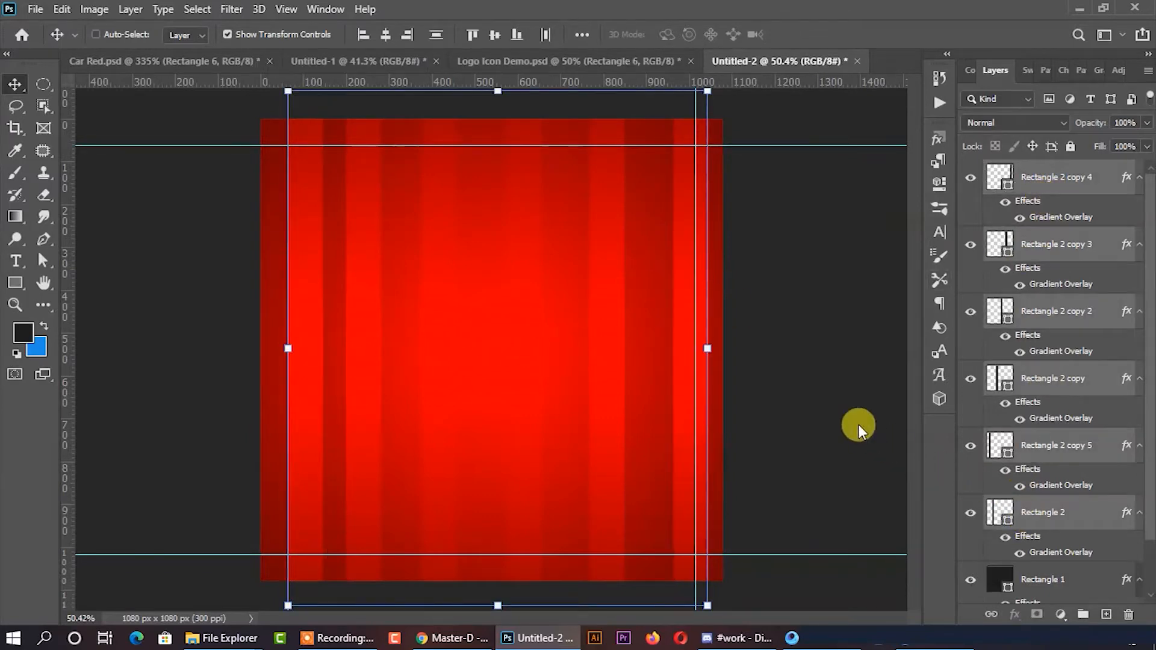
key("ctrl+t")
left_click_drag(810, 333, 779, 387)
mouse_move(704, 390)
left_mouse_down()
mouse_move(715, 387)
mouse_move(693, 376)
left_mouse_up()
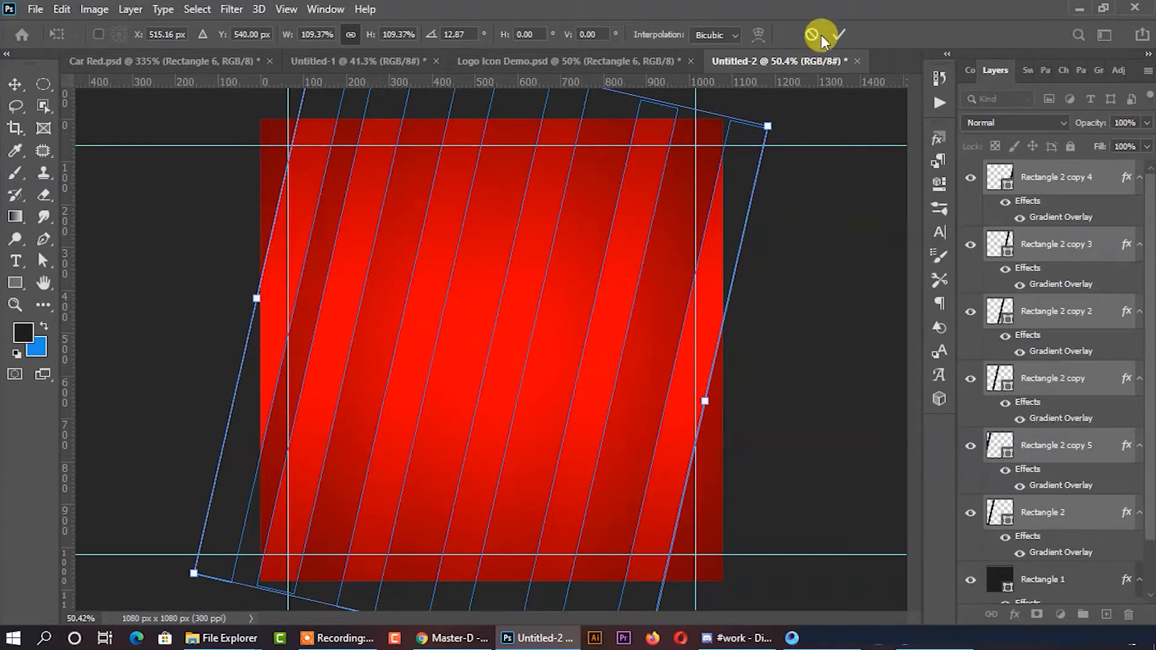
left_click(839, 38)
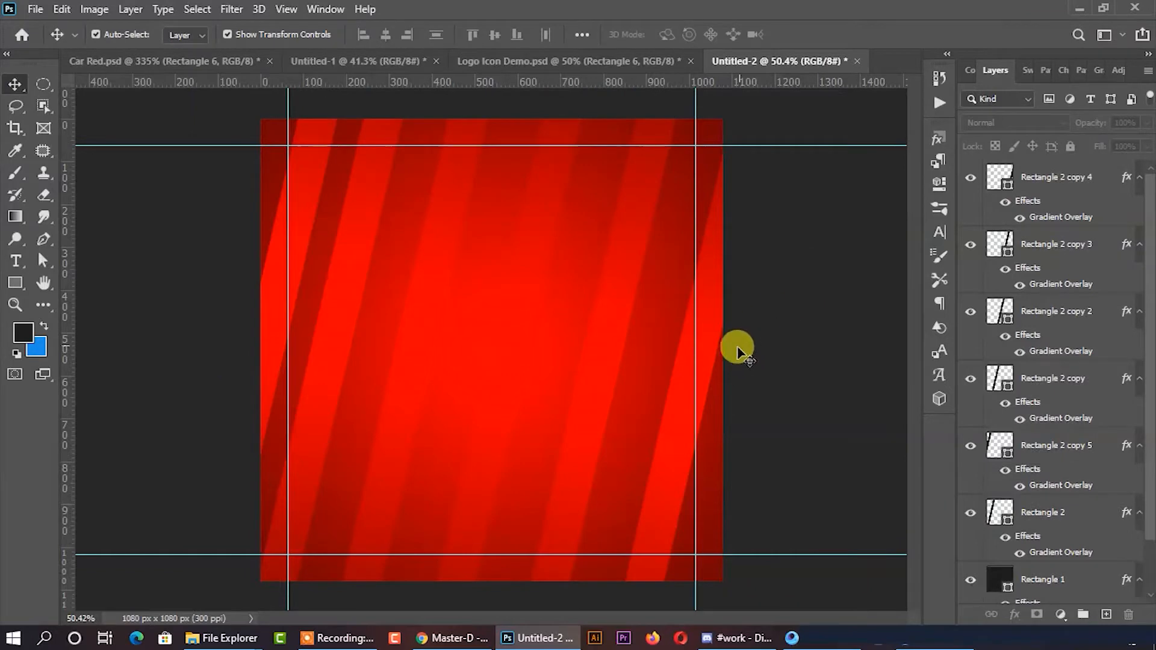
Step: Rotate the six strips slightly counterclockwise as a group to make their slant steeper
scroll(363, 319, "down", 2)
scroll(363, 319, "up", 2)
left_click(1048, 188)
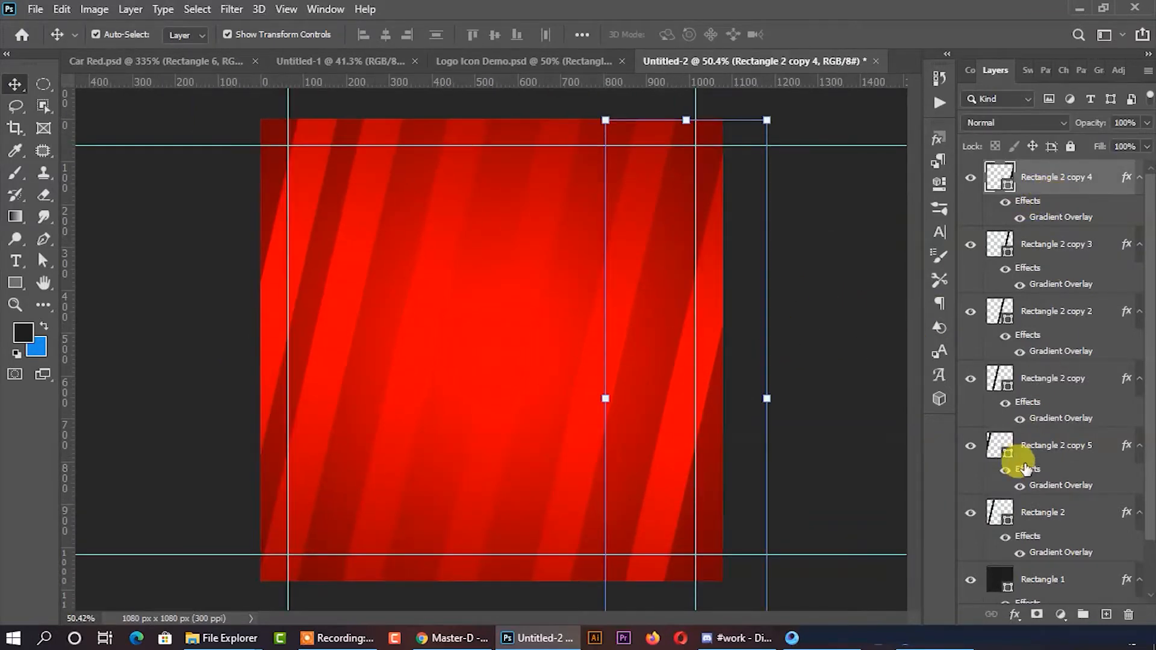
left_click(1027, 511, "shift")
left_click_drag(838, 387, 847, 296)
left_click(842, 41)
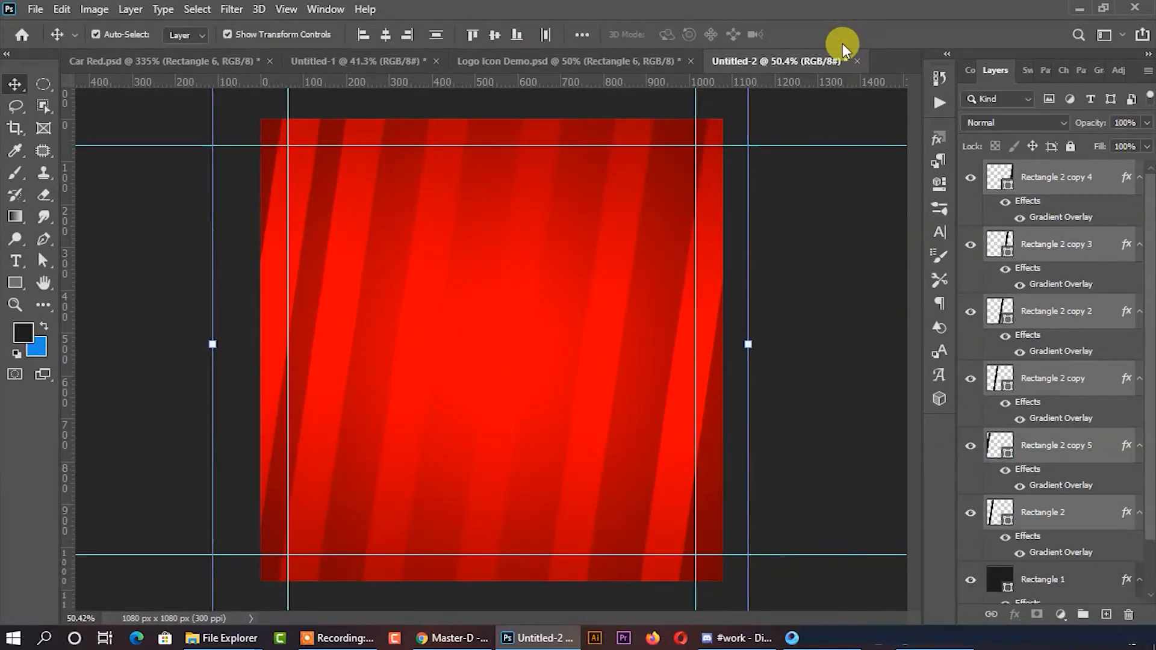
left_click(814, 211)
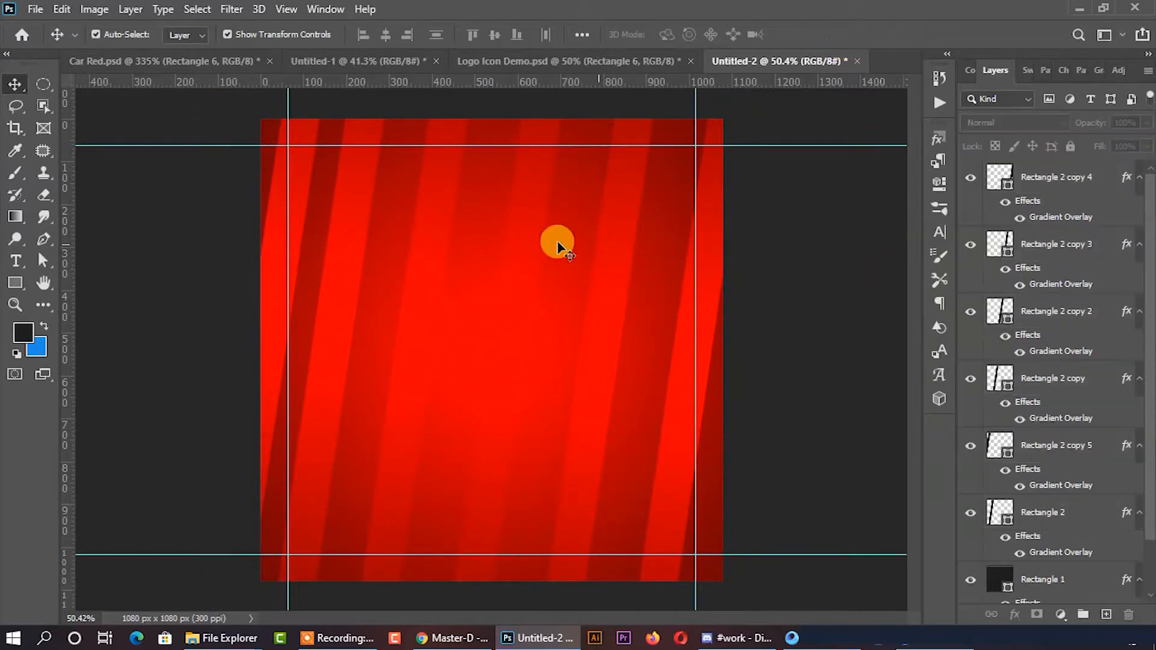
Step: Set the Gradient Overlay angle of the leftmost strip, Rectangle 2 copy 5, to -70°
left_click(288, 209)
right_click(1034, 443)
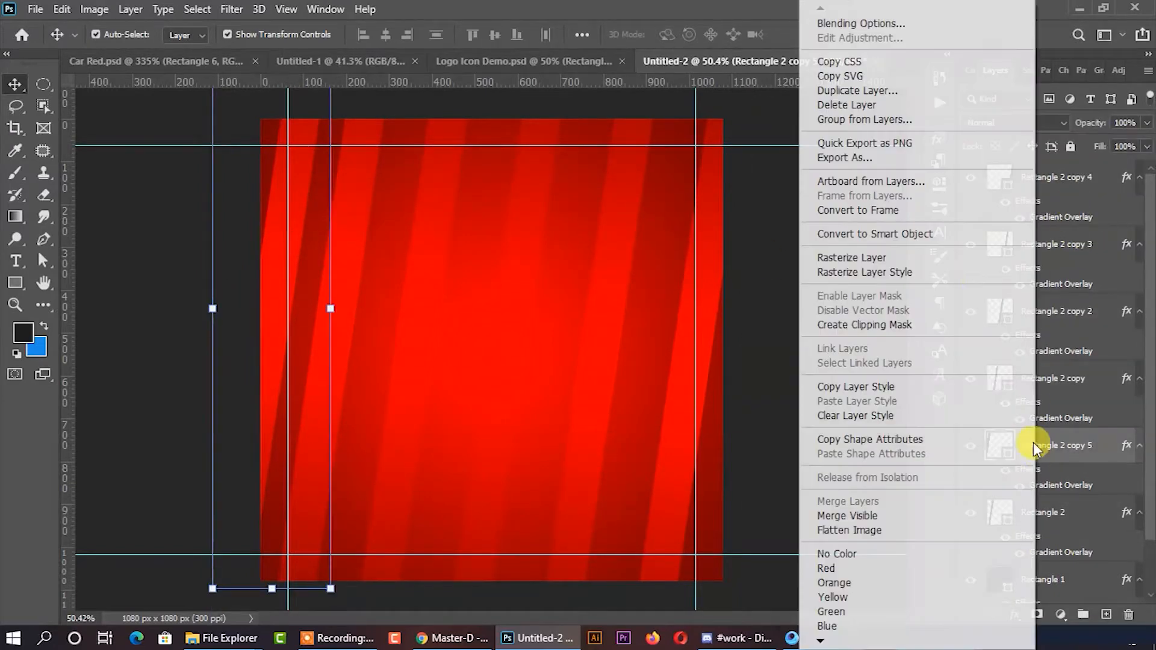
left_click(908, 24)
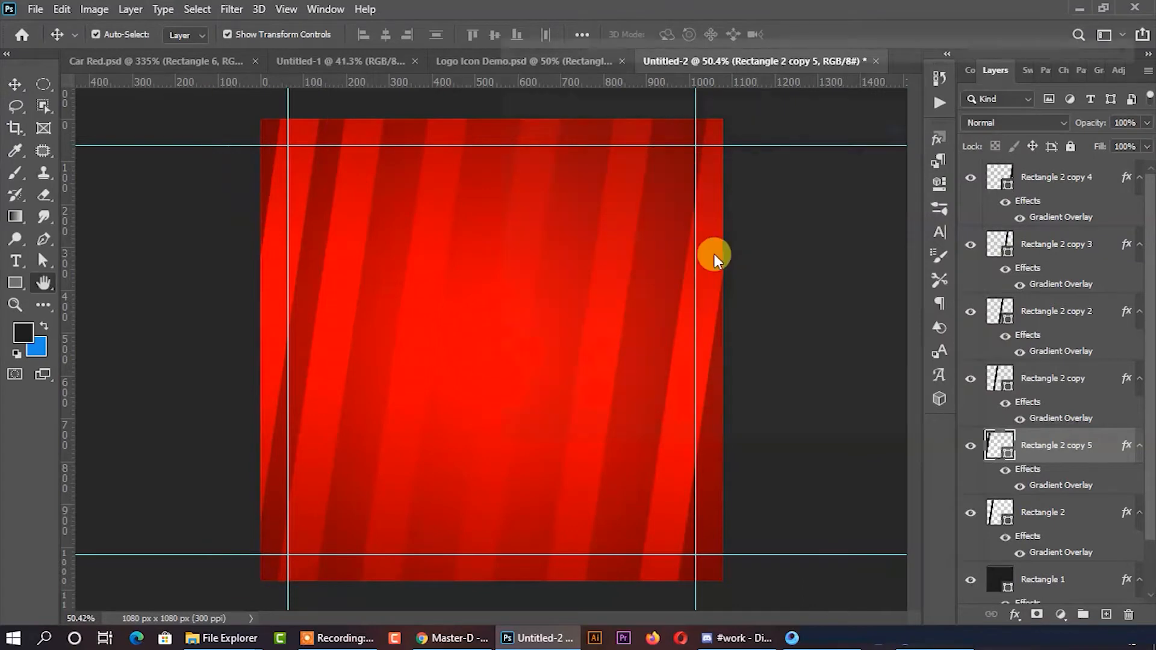
left_click(575, 188)
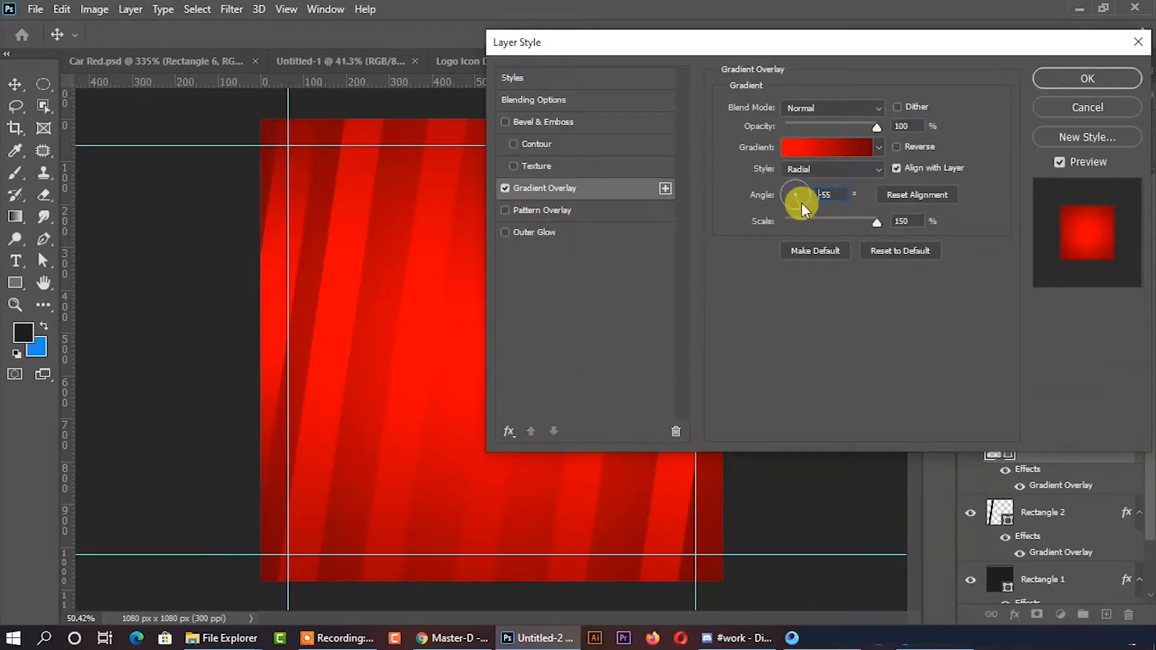
left_click(801, 204)
left_click_drag(807, 193, 797, 211)
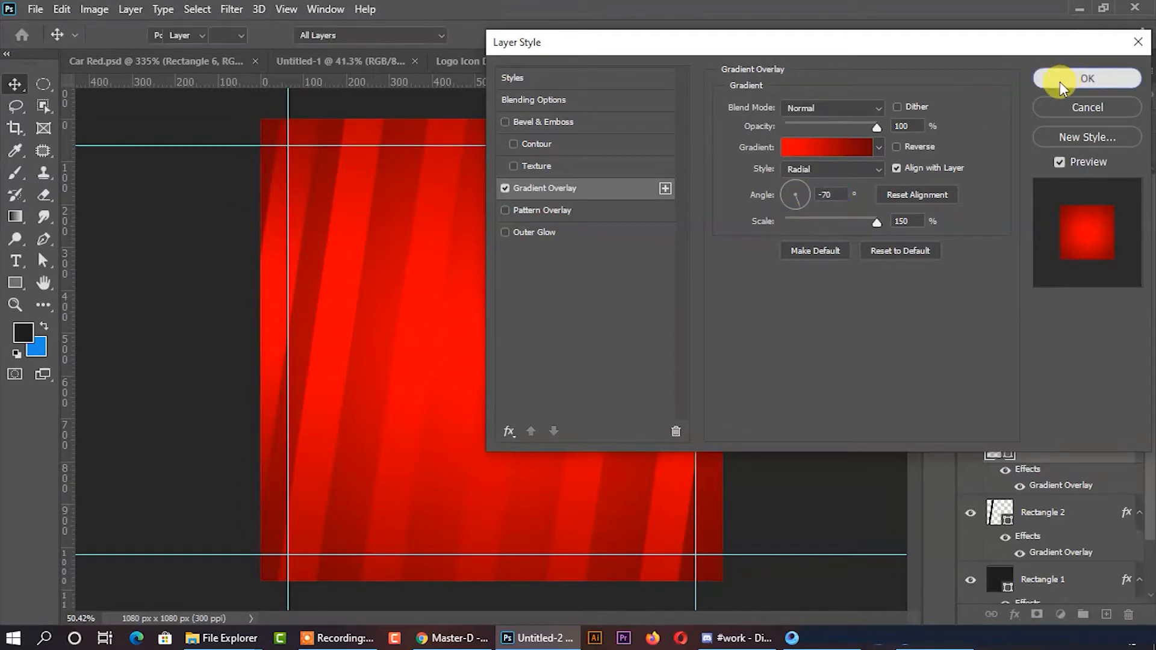
left_click(1063, 78)
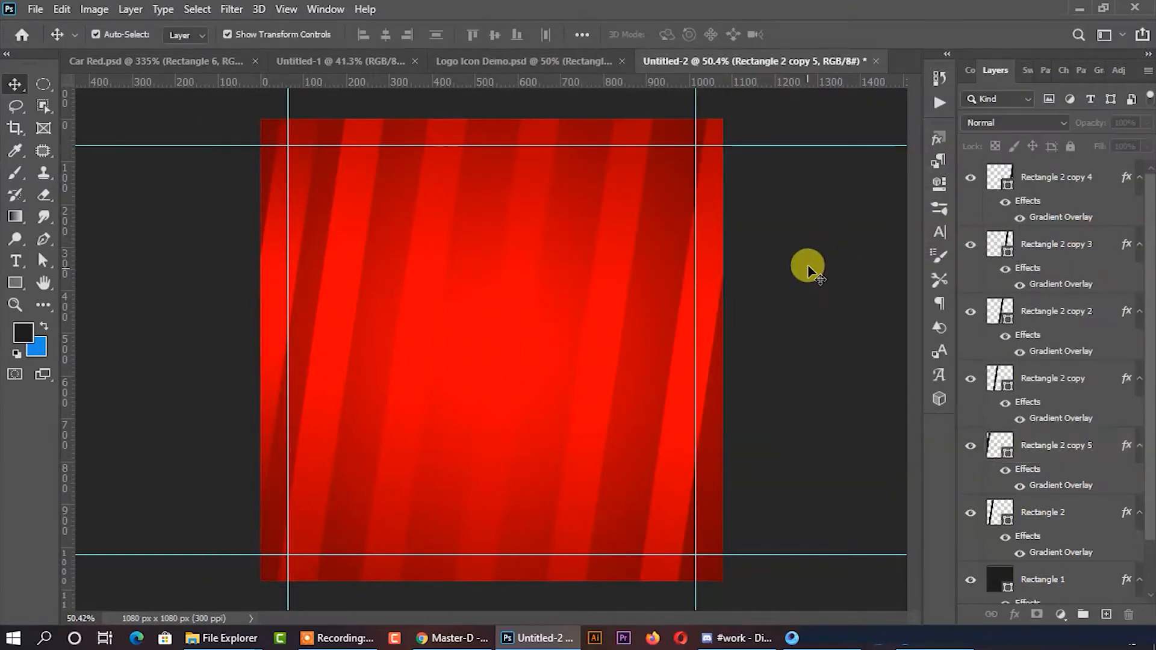
Step: Draw a black circle of about 545 px with the Ellipse tool, extending past the canvas's lower edge
right_click(8, 282)
left_click(85, 308)
left_click_drag(421, 377, 702, 620)
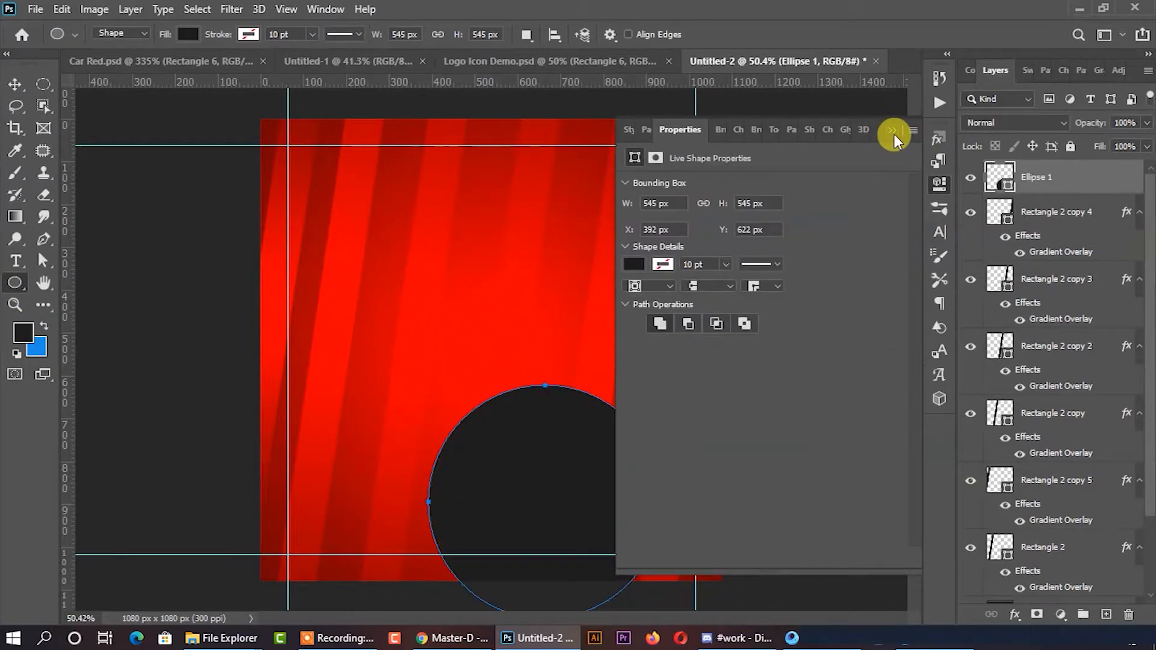
left_click(892, 131)
Step: Enlarge the black circle to about 218.54%, centre it at the canvas's lower edge, and flatten it vertically into a wide dome
left_click(14, 84)
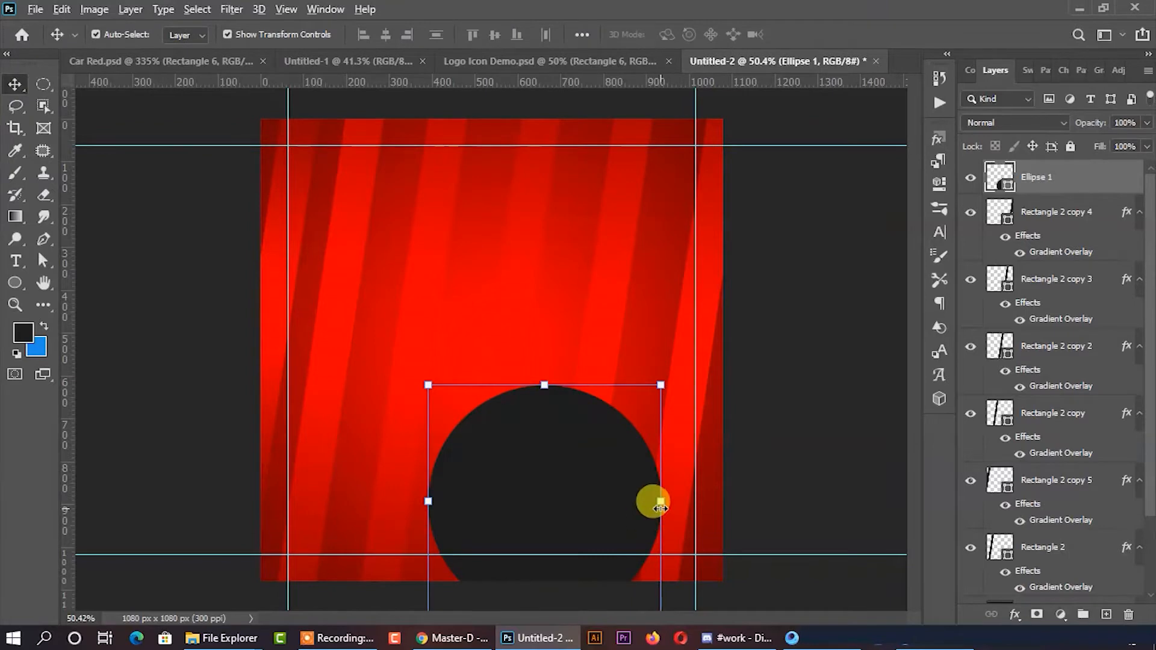
left_click_drag(661, 506, 800, 508)
left_click_drag(590, 482, 546, 528)
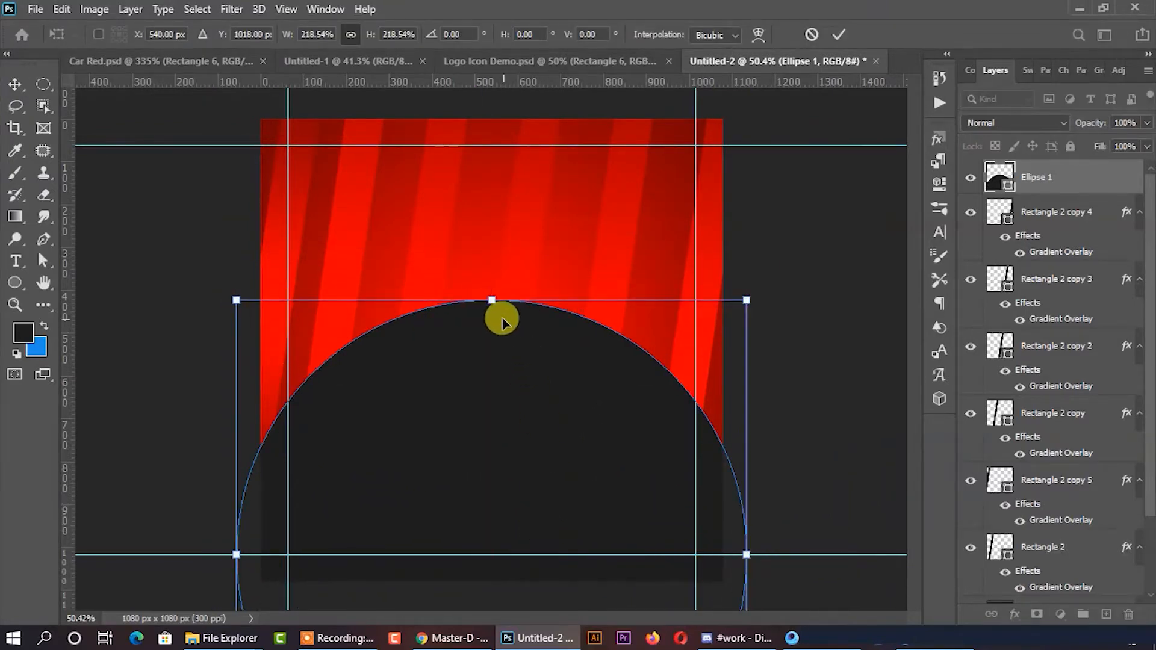
left_click_drag(489, 300, 490, 392)
left_click_drag(516, 472, 519, 425)
left_click(840, 35)
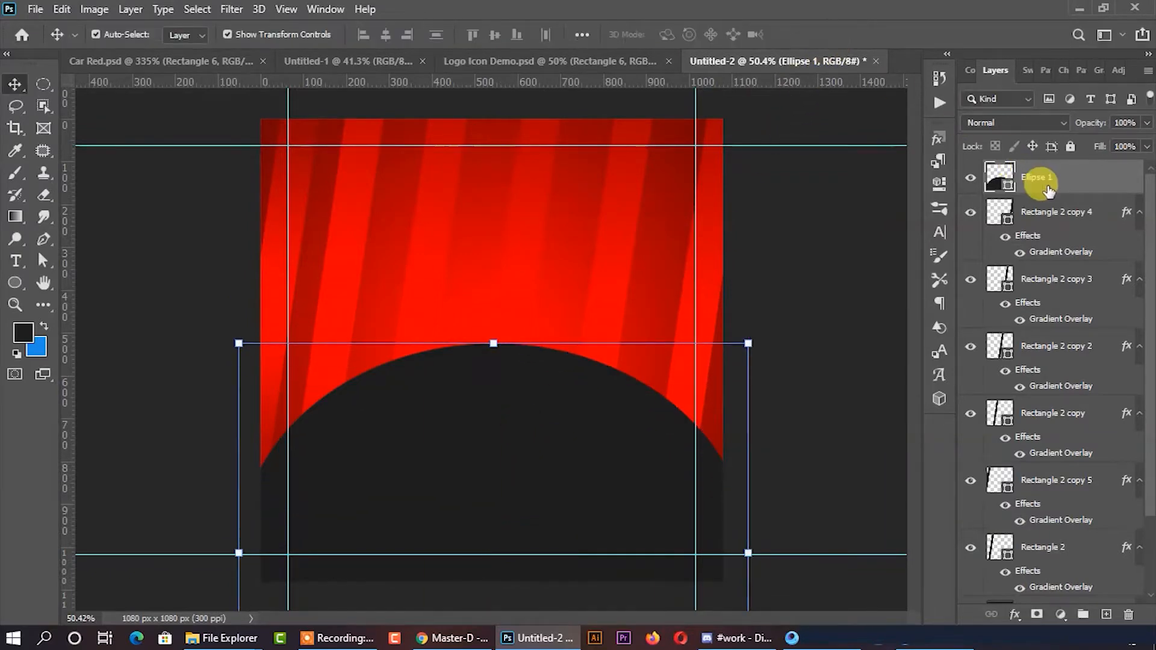
Step: Give the ellipse a yellow-orange radial Gradient Overlay at -90° and centre it horizontally on the canvas at X 540 px
right_click(1043, 183)
left_click(846, 24)
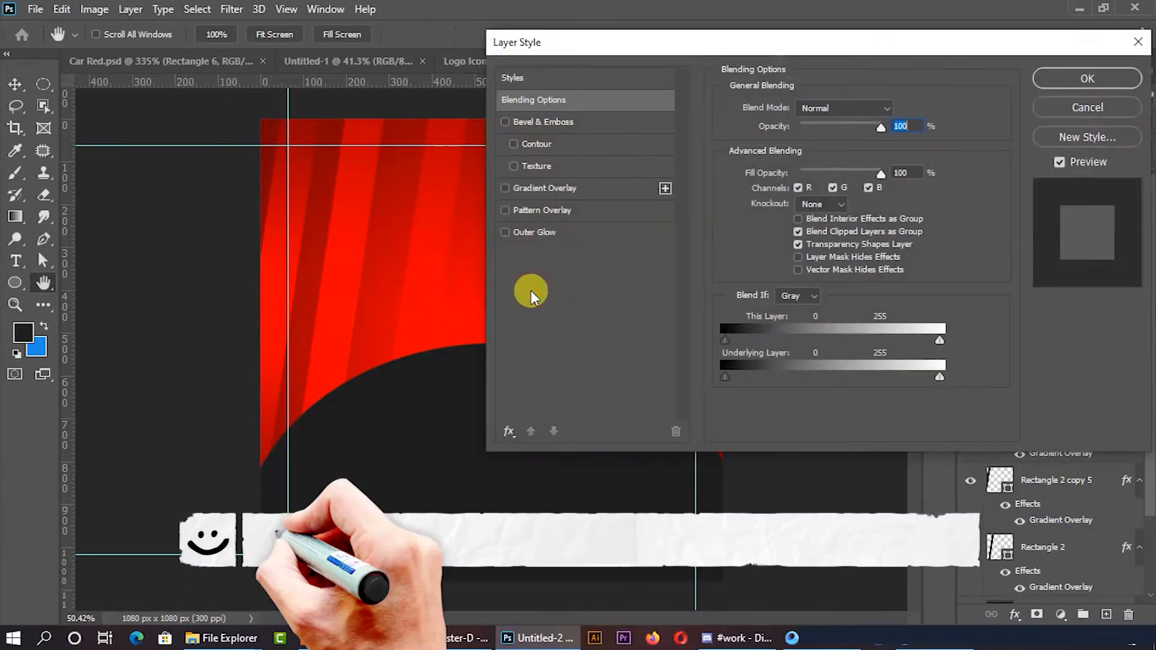
left_click(560, 188)
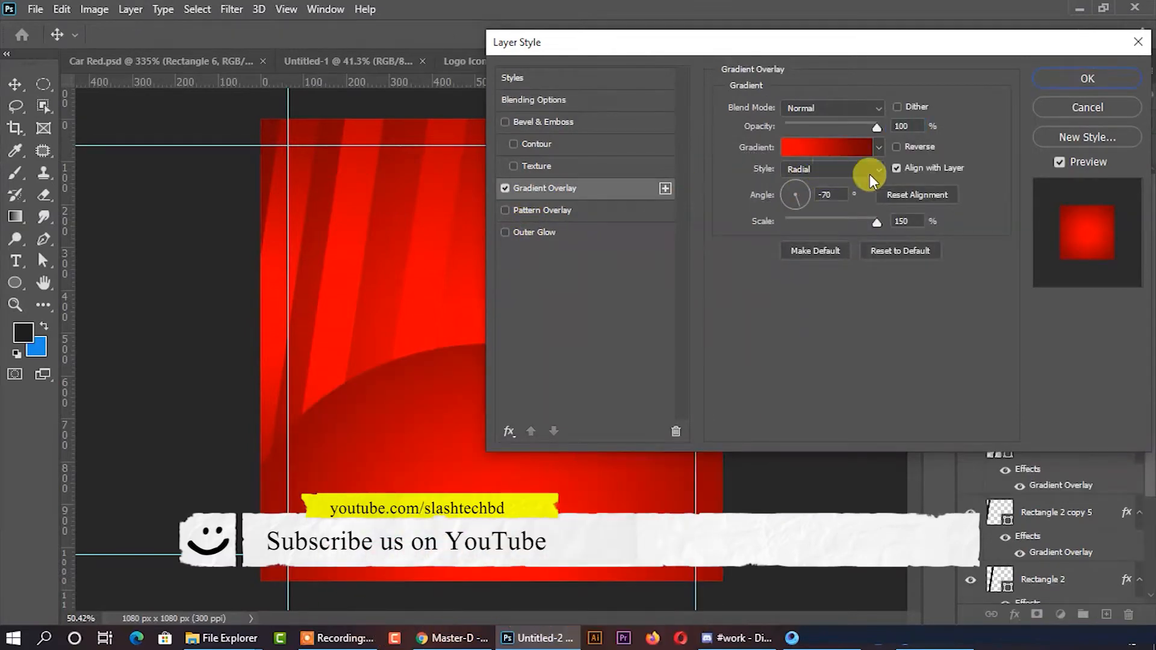
left_click(841, 150)
scroll(1046, 250, "down", 3)
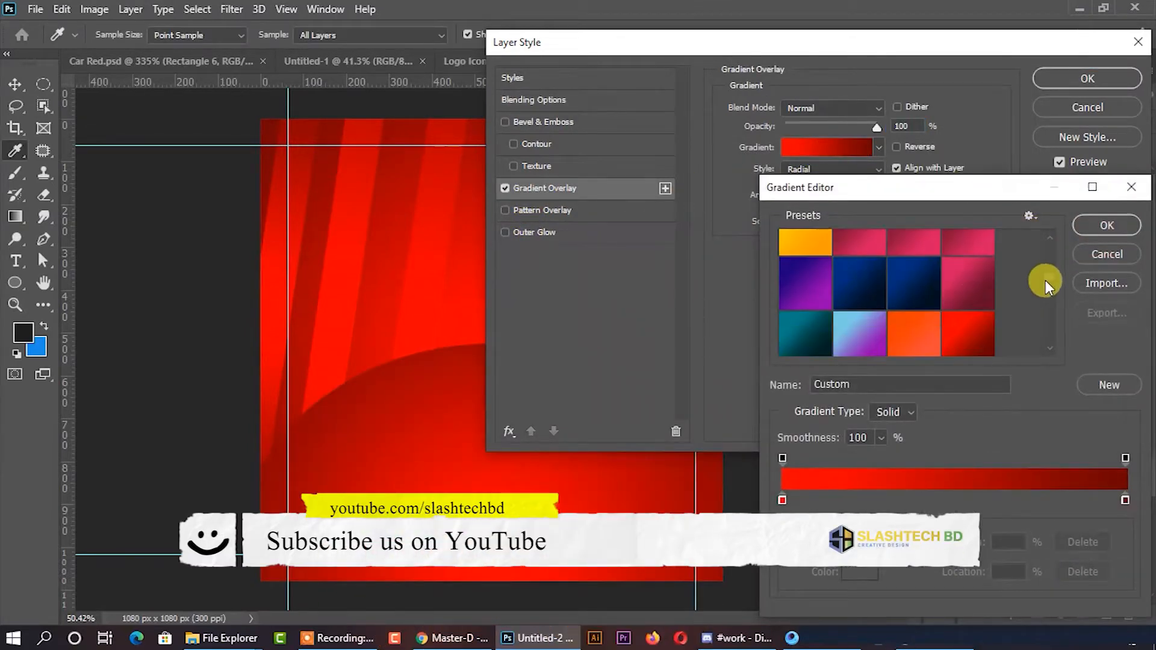
left_click(812, 276)
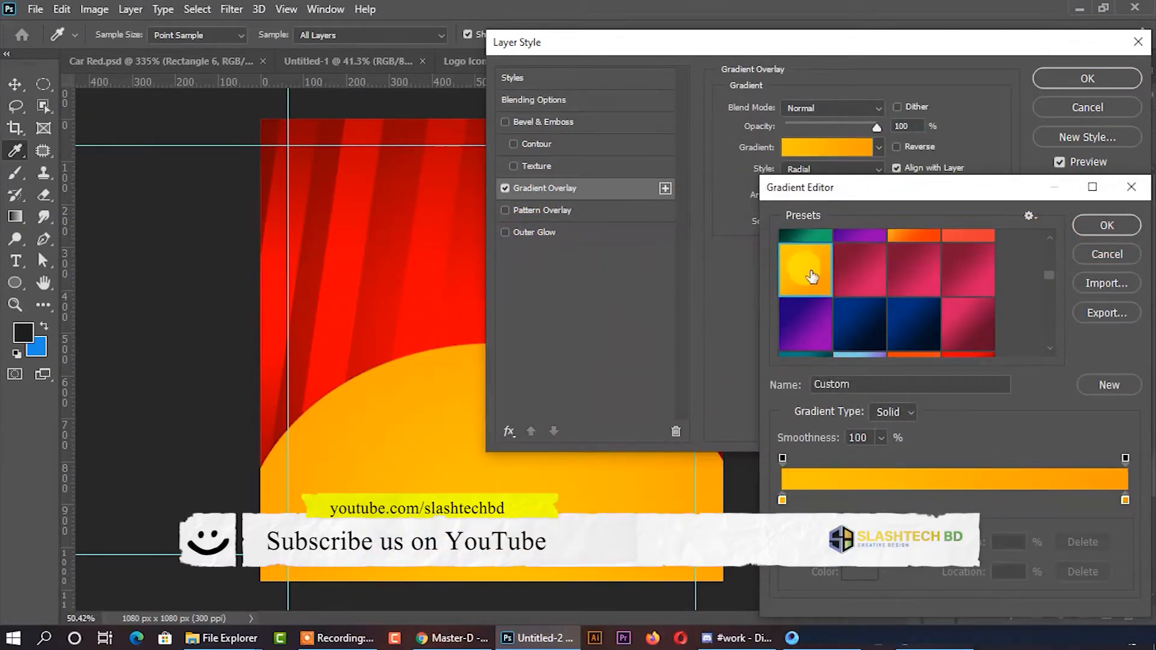
left_click(1115, 226)
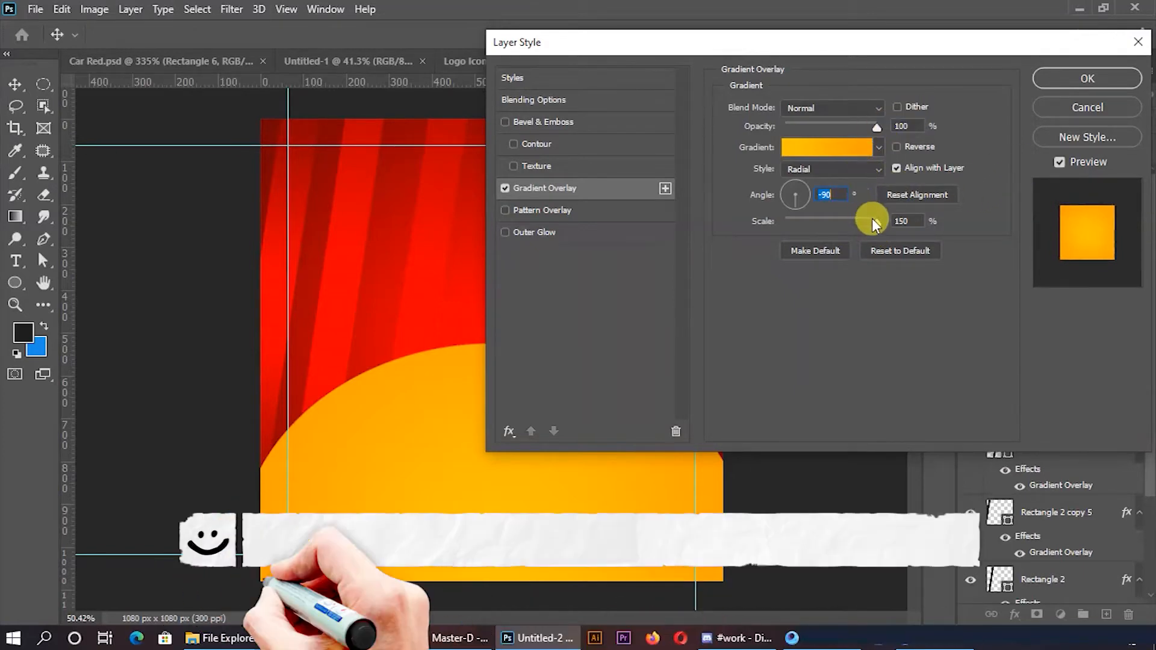
left_click(1071, 81)
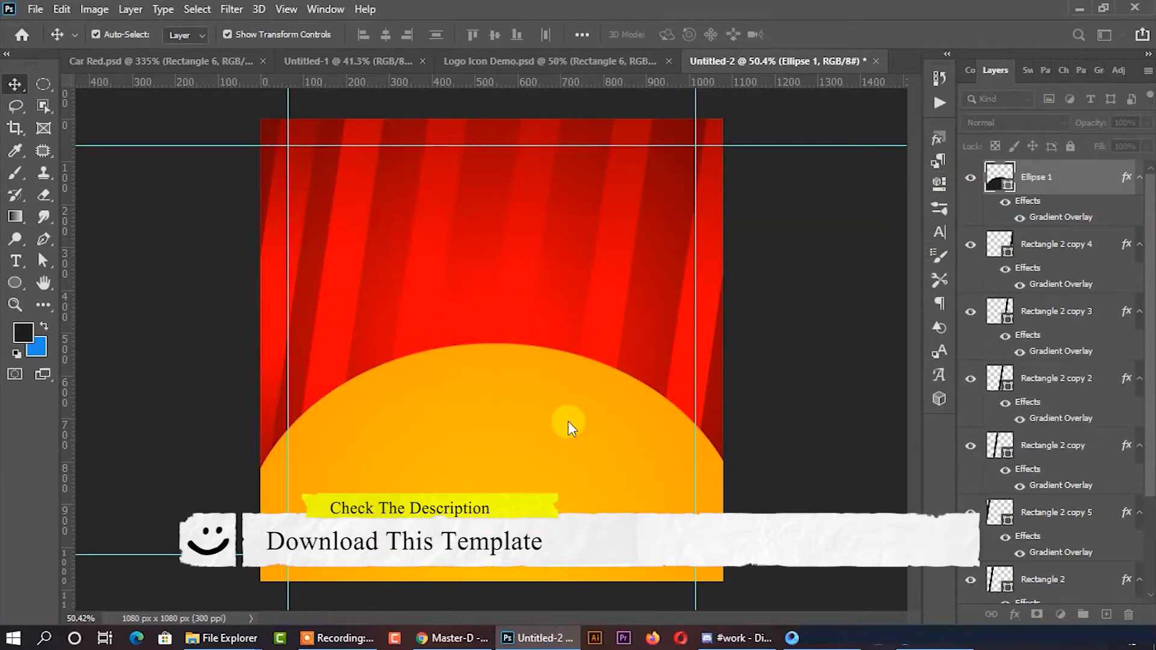
left_click_drag(566, 422, 542, 445)
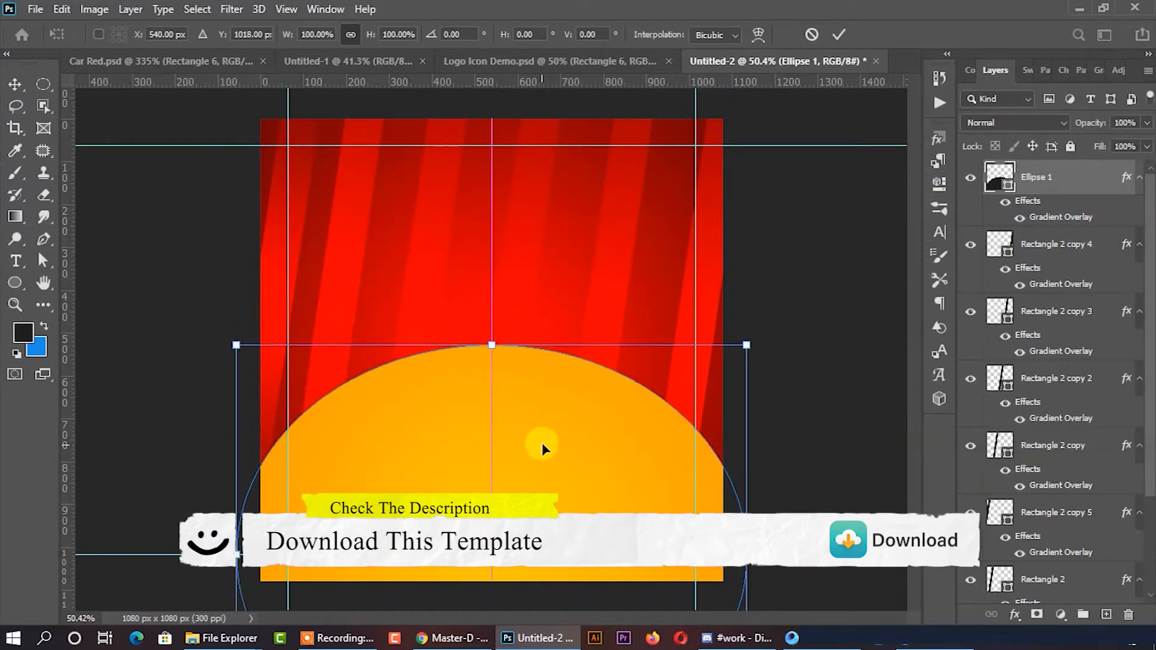
left_click(836, 40)
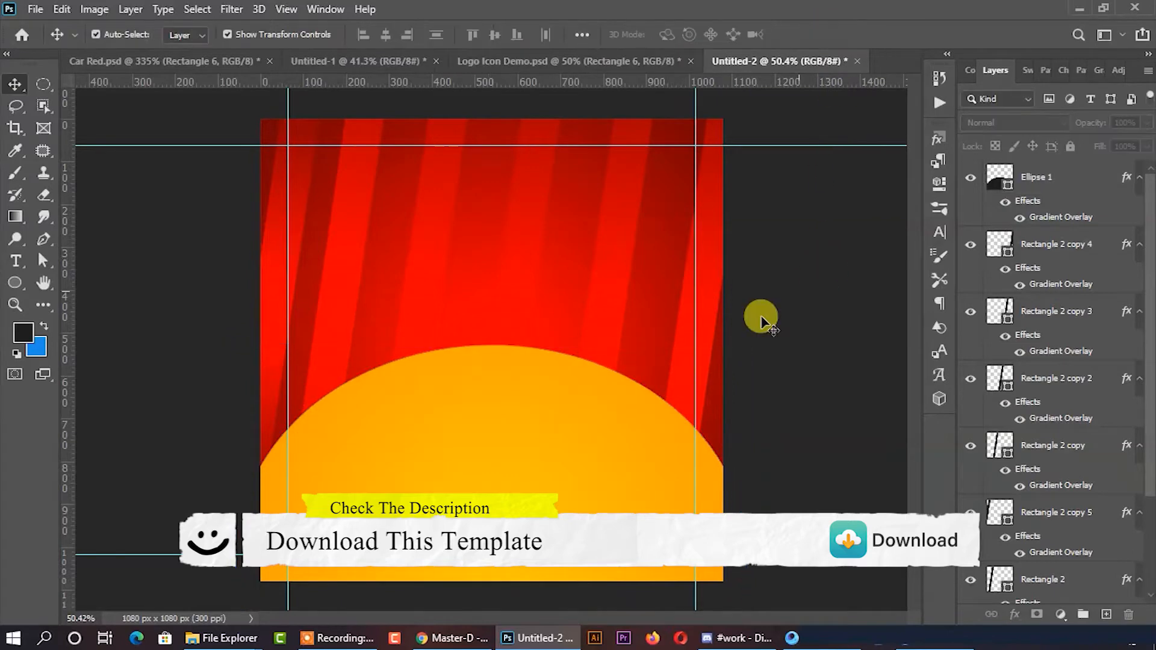
Step: Copy the white car image from Untitled-1 into the Untitled-2 design and position it over the yellow dome at about X 504, Y 851 px
left_click(356, 64)
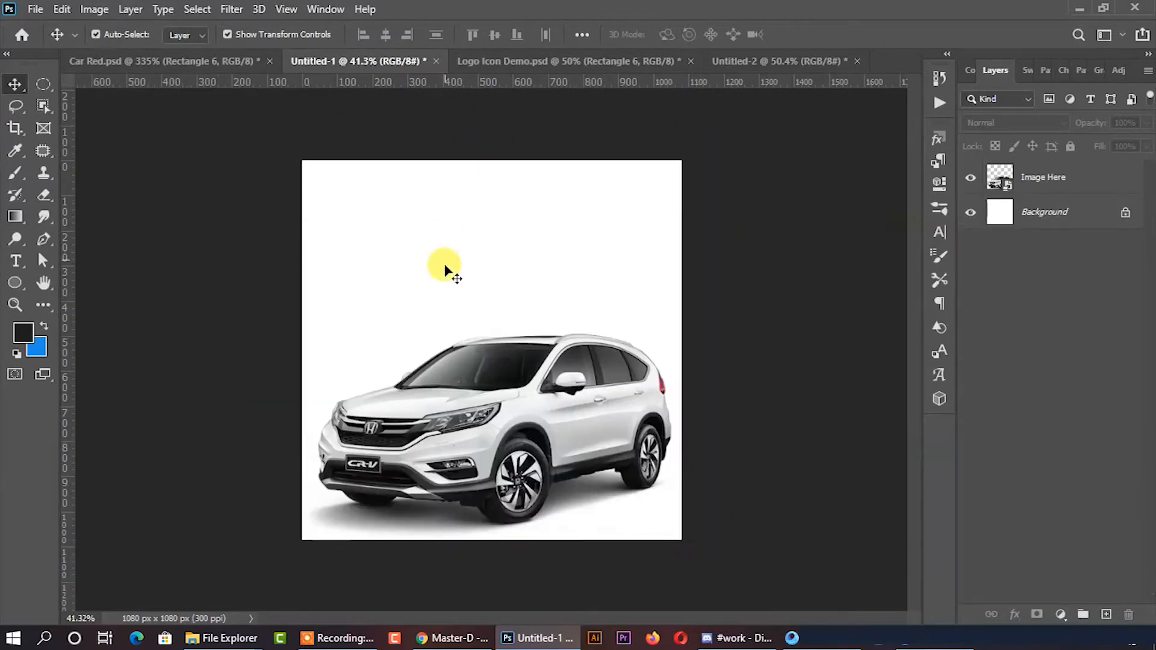
left_click_drag(488, 358, 490, 425)
key("ctrl+t")
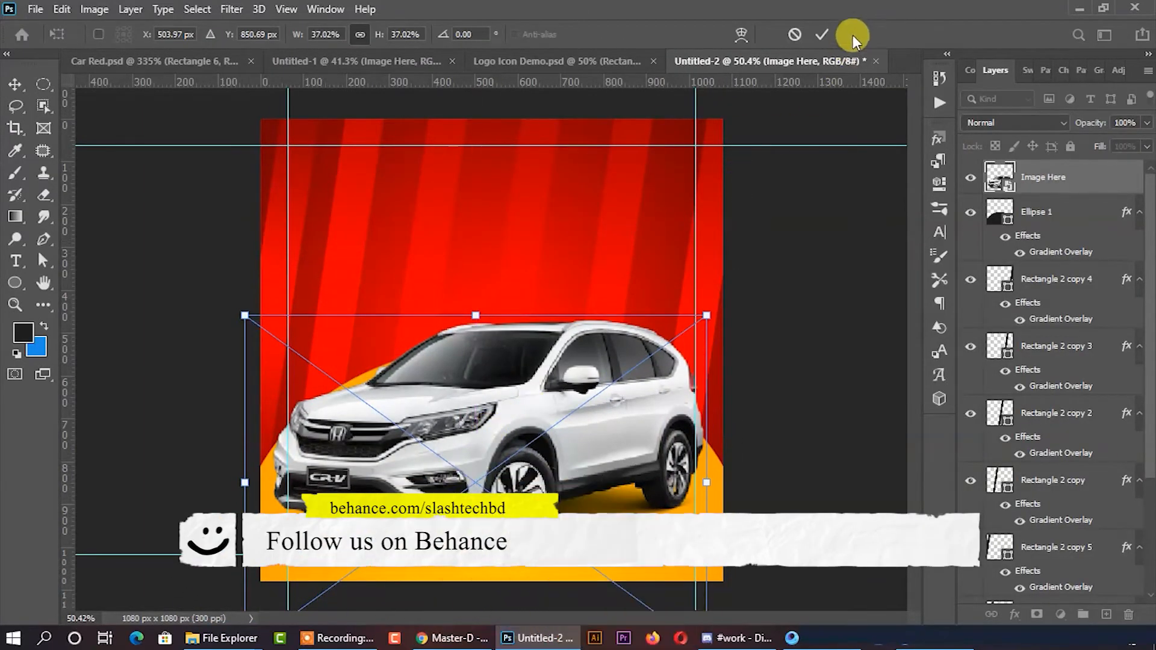
left_click(822, 34)
left_click(713, 482)
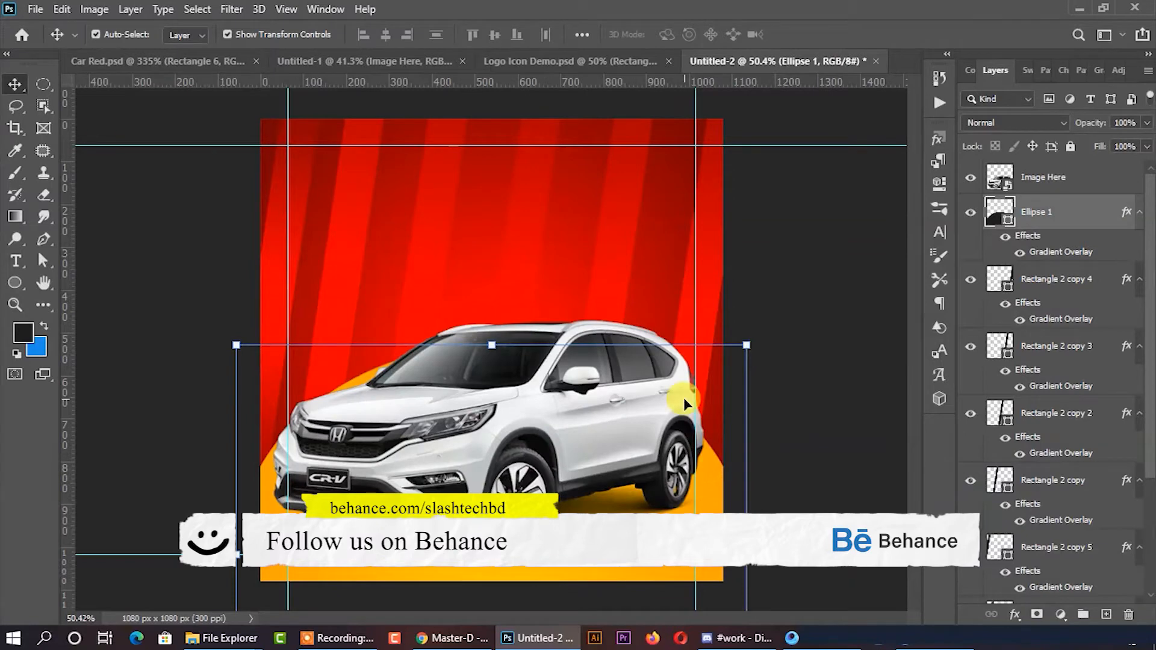
Step: Nudge the yellow ellipse slightly downward behind the car and deselect the layers
key("Down")
key("Down")
key("Down")
key("Down")
key("Down")
key("Down")
key("Down")
key("Down")
key("Down")
key("Down")
key("Down")
key("Down")
key("Down")
key("Down")
key("Down")
key("Down")
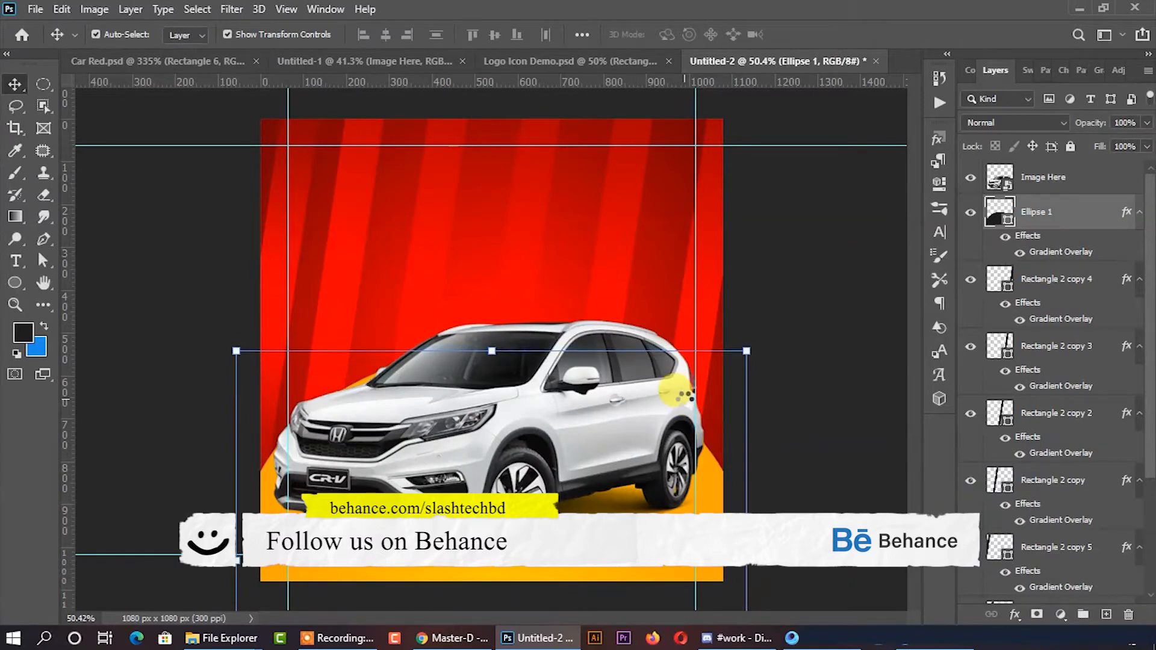
key("Down")
key("Down")
key("Down")
key("Down")
left_click(756, 361)
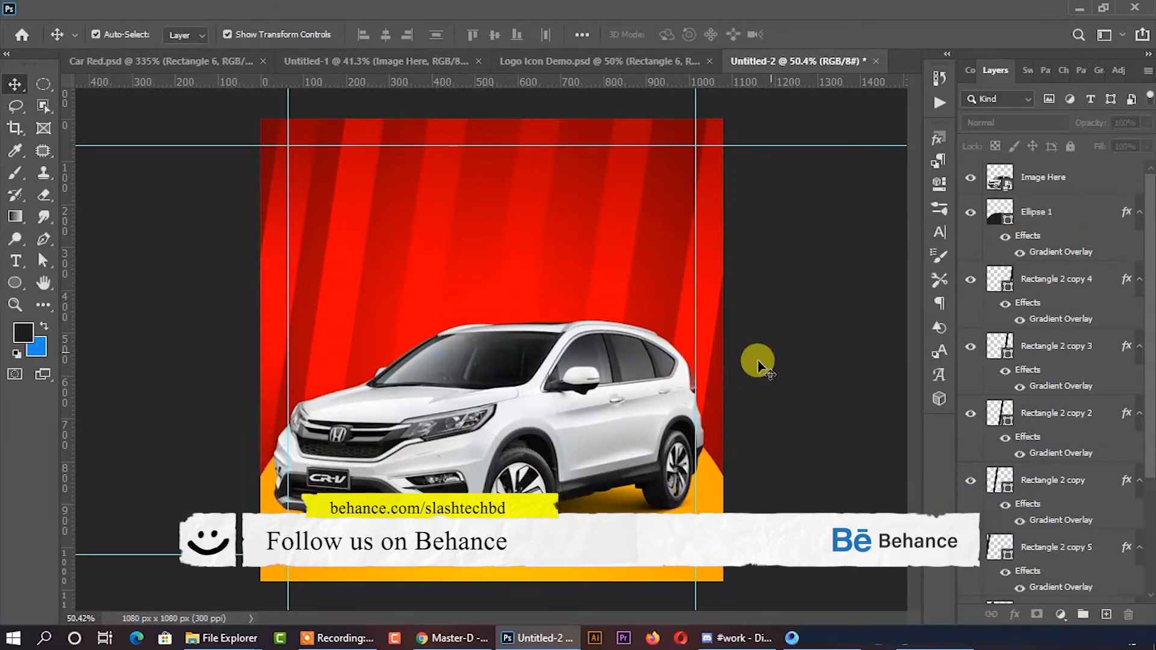
left_click(566, 424)
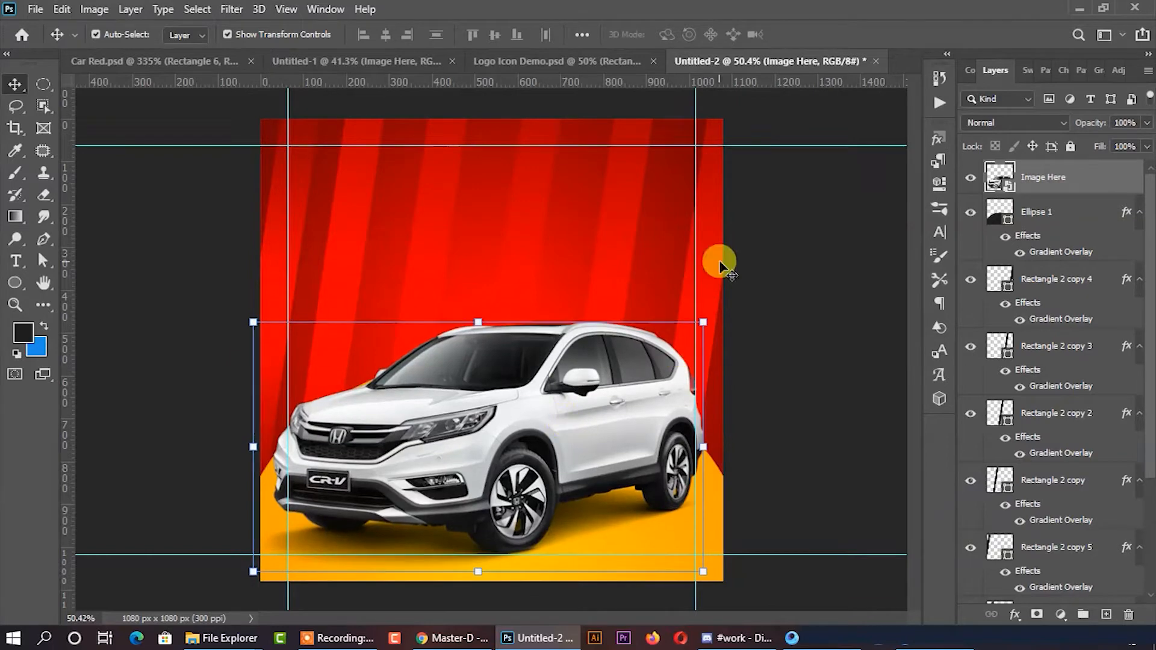
left_click(766, 241)
Step: Copy the RENT LUXURY CAR headline and its tagline from Logo Icon Demo.psd into Untitled-2, aligned to the left margin guide near the canvas top
left_click(536, 70)
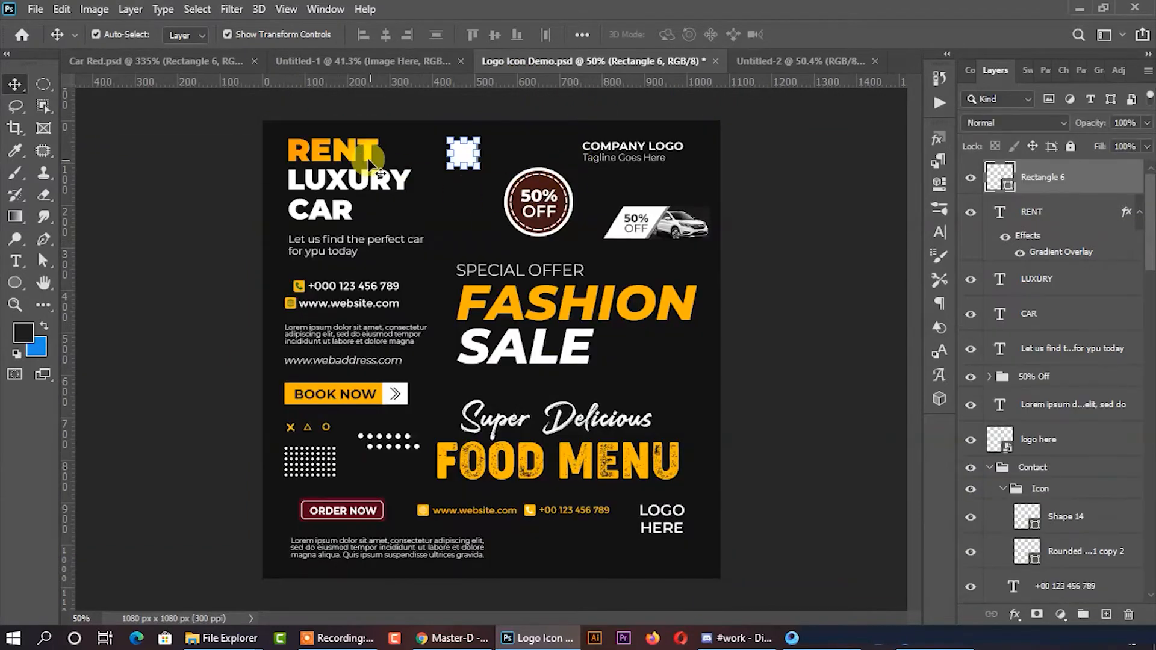
left_click(362, 153)
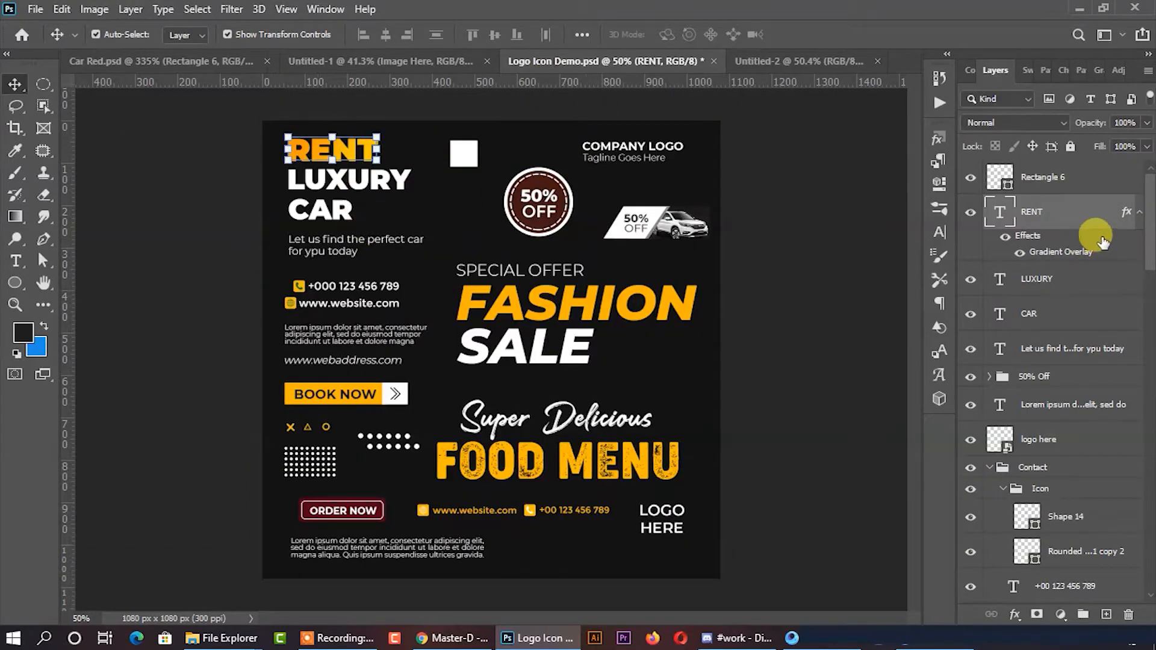
left_click(1047, 351, "shift")
left_click_drag(378, 185, 370, 211)
key("ctrl+t")
left_click(843, 35)
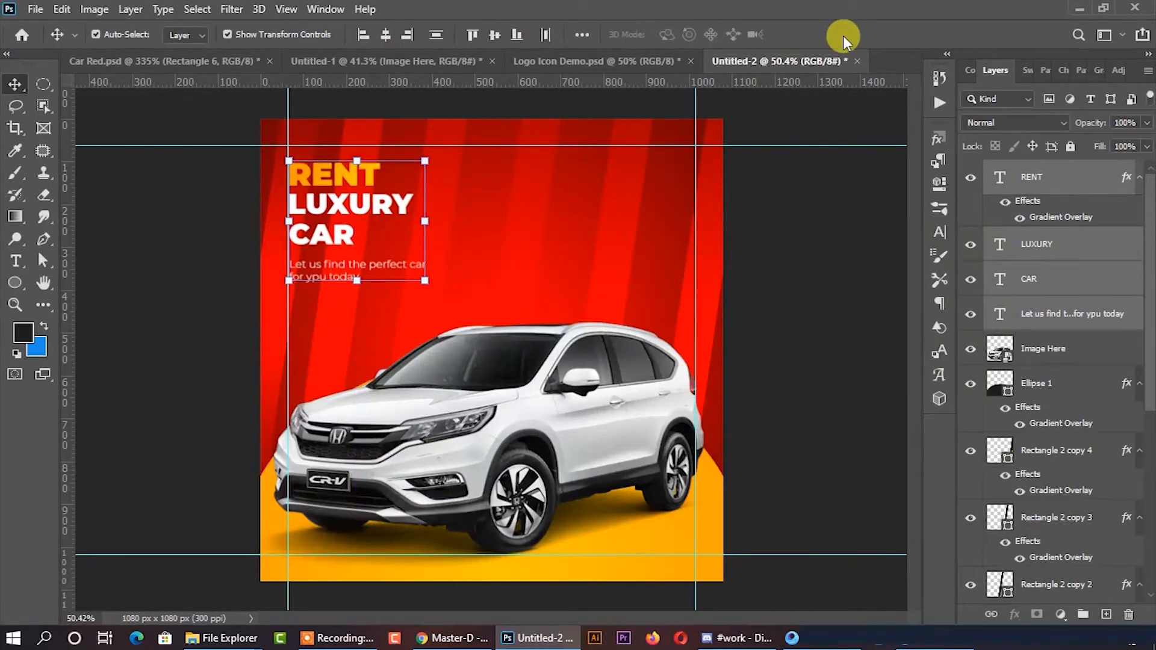
left_click(788, 222)
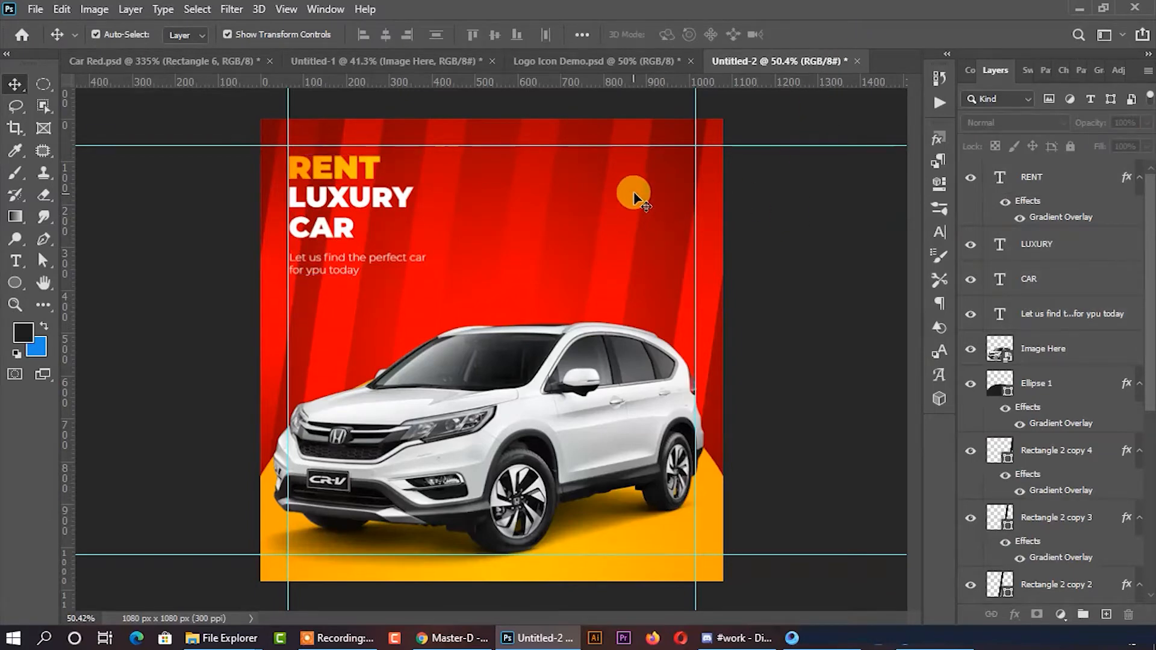
Step: Copy the LOGO HERE placeholder from Logo Icon Demo.psd into Untitled-2 and fit it into the upper-right corner of the margin guides
left_click(596, 61)
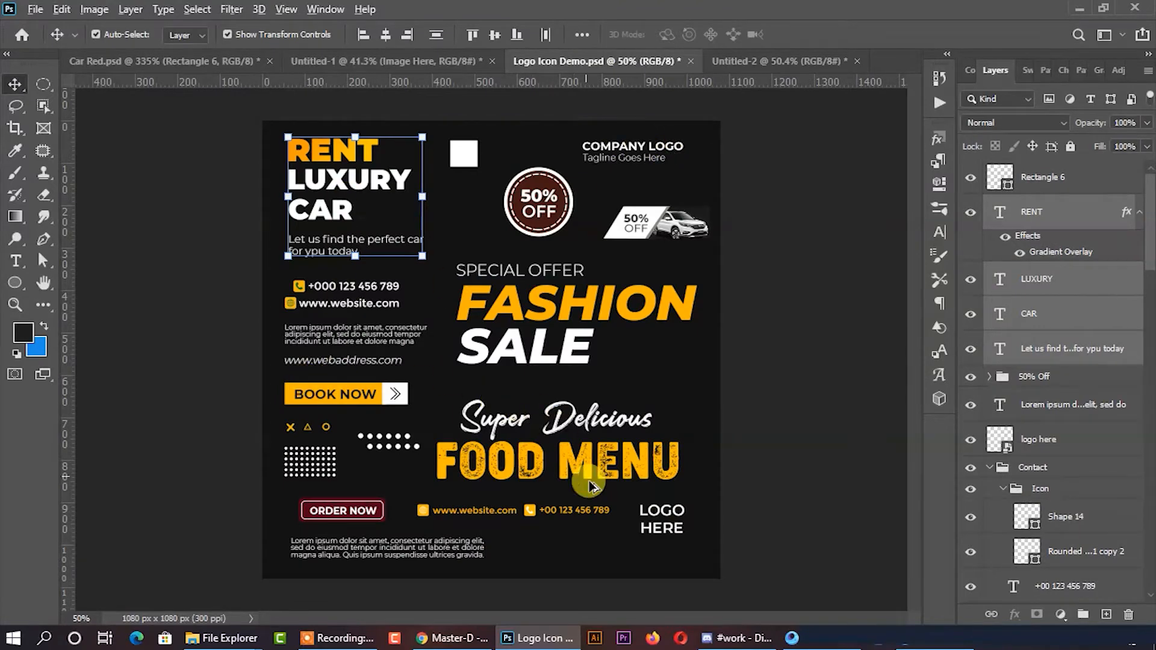
scroll(644, 514, "up", 4)
left_click_drag(683, 536, 804, 180)
key("shift+Up")
key("shift+Up")
key("Left")
key("Left")
key("Left")
key("Left")
key("Left")
key("Left")
key("Left")
left_click(801, 176)
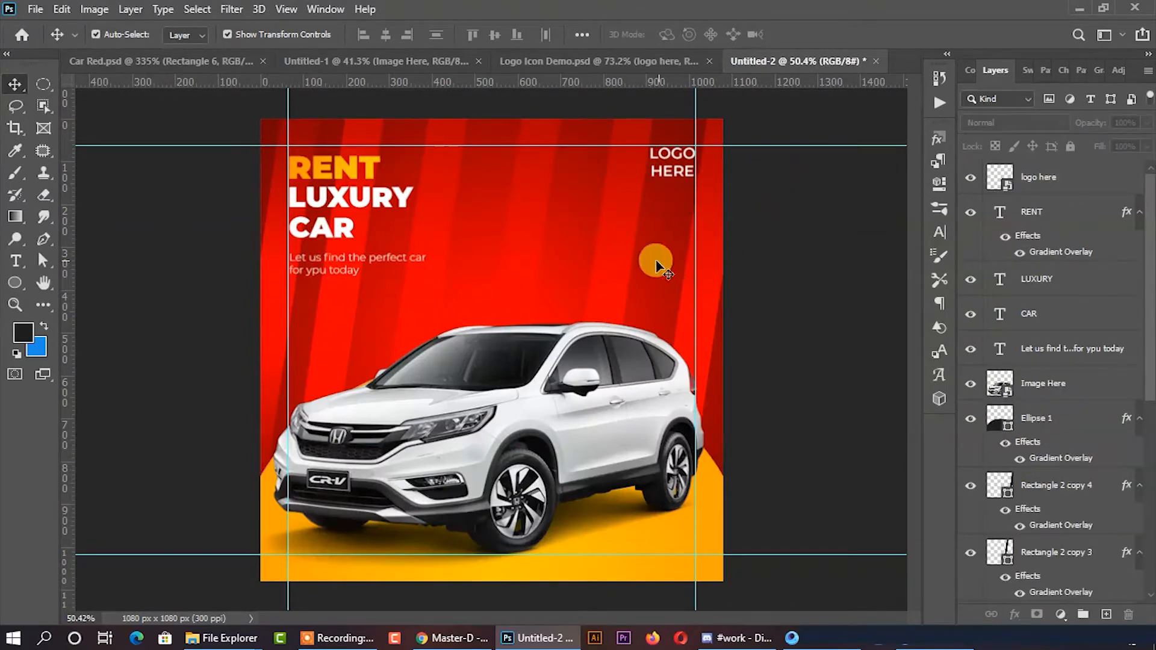
Step: Copy the 50% OFF car badge from Logo Icon Demo.psd into Untitled-2, flush with the canvas's right edge below the logo
scroll(476, 266, "down", 2)
scroll(393, 315, "up", 3)
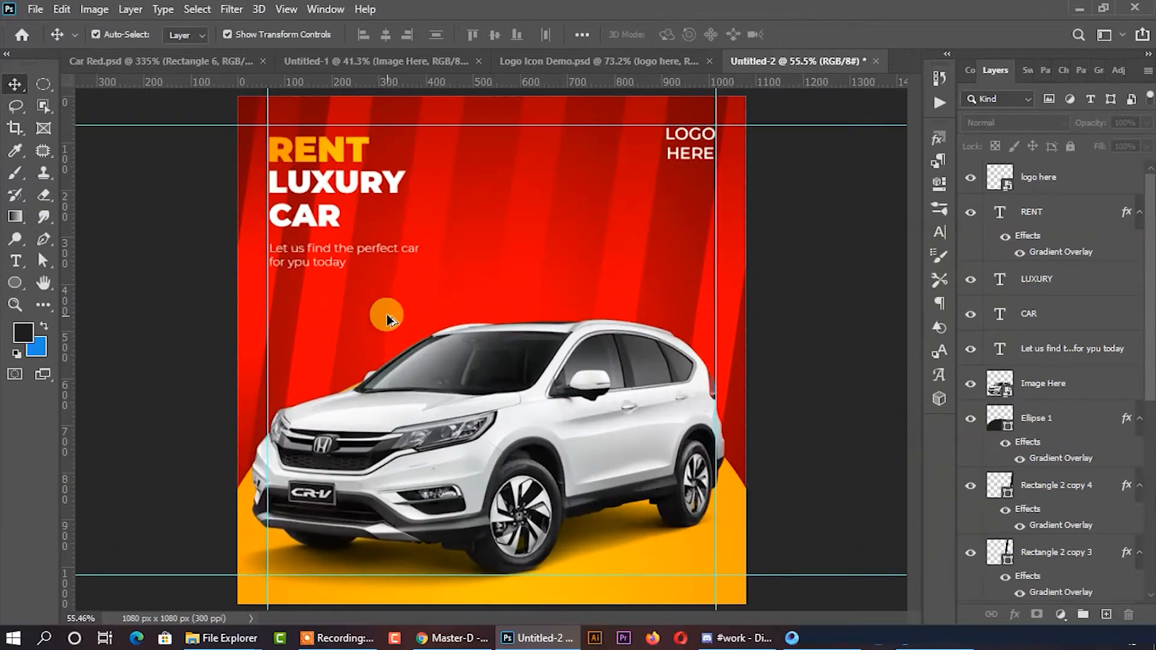
left_click(600, 66)
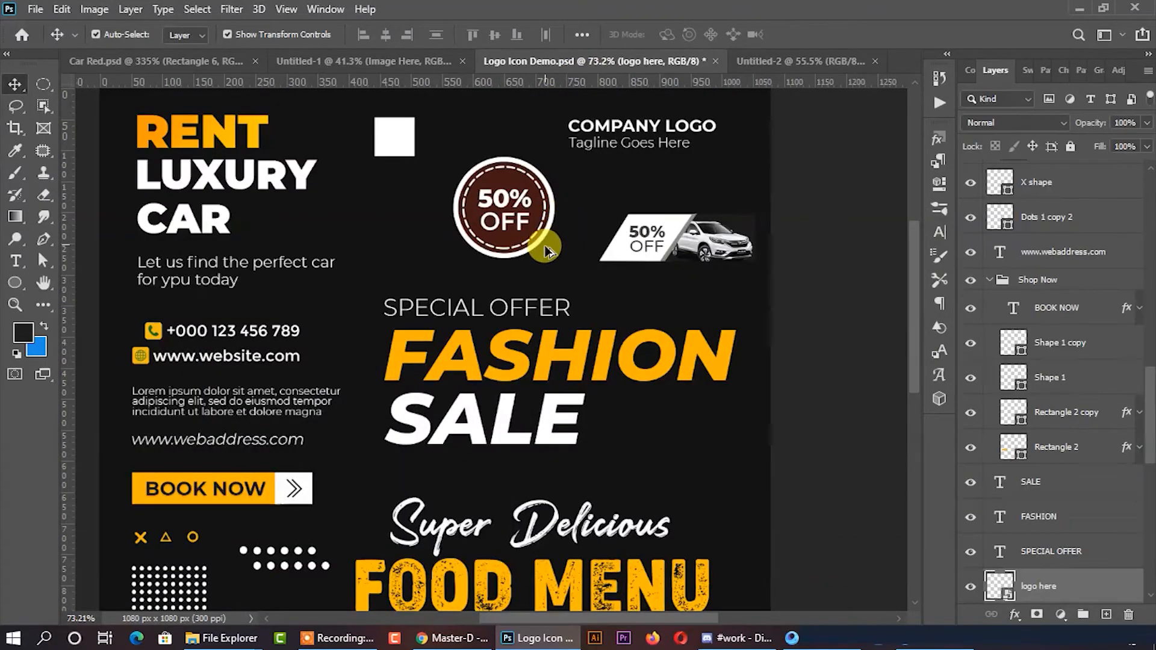
scroll(544, 244, "down", 1)
scroll(657, 182, "up", 2)
left_click(656, 183)
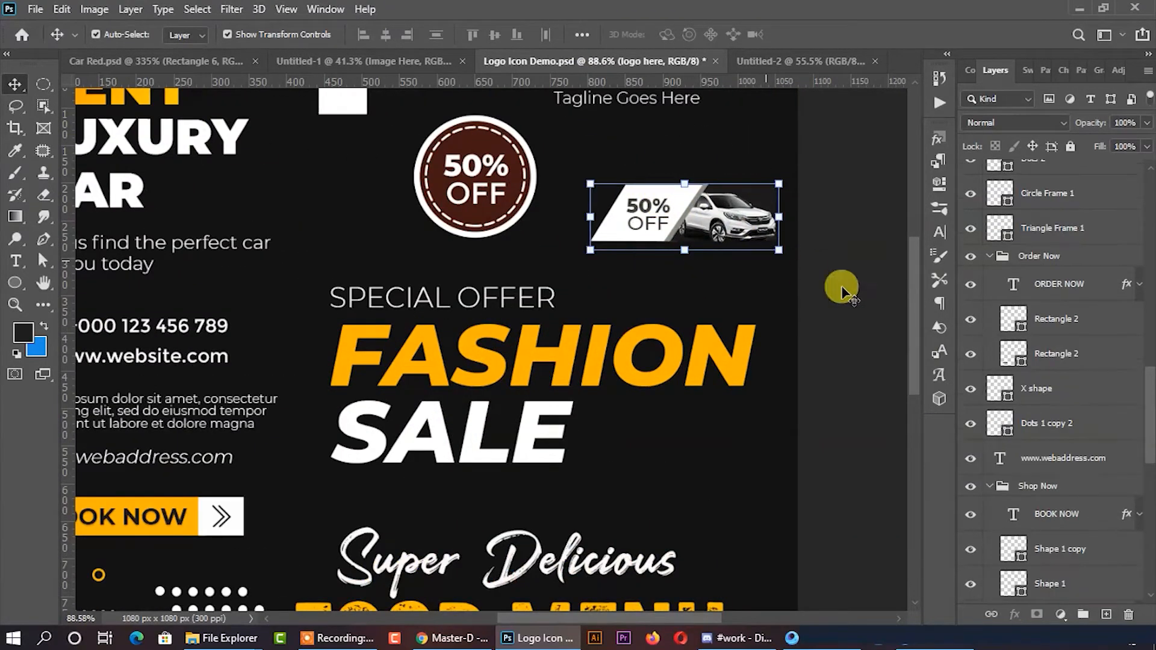
left_click_drag(695, 221, 687, 244)
Step: Nudge the 50% OFF badge up and down until it sits with a clear gap below the logo
key("Down")
key("Down")
key("Down")
key("Down")
key("Down")
key("Down")
key("Down")
key("Down")
key("Down")
key("Down")
key("Down")
key("Down")
key("Down")
key("Down")
key("Down")
key("Down")
key("Down")
key("Down")
key("Down")
key("Down")
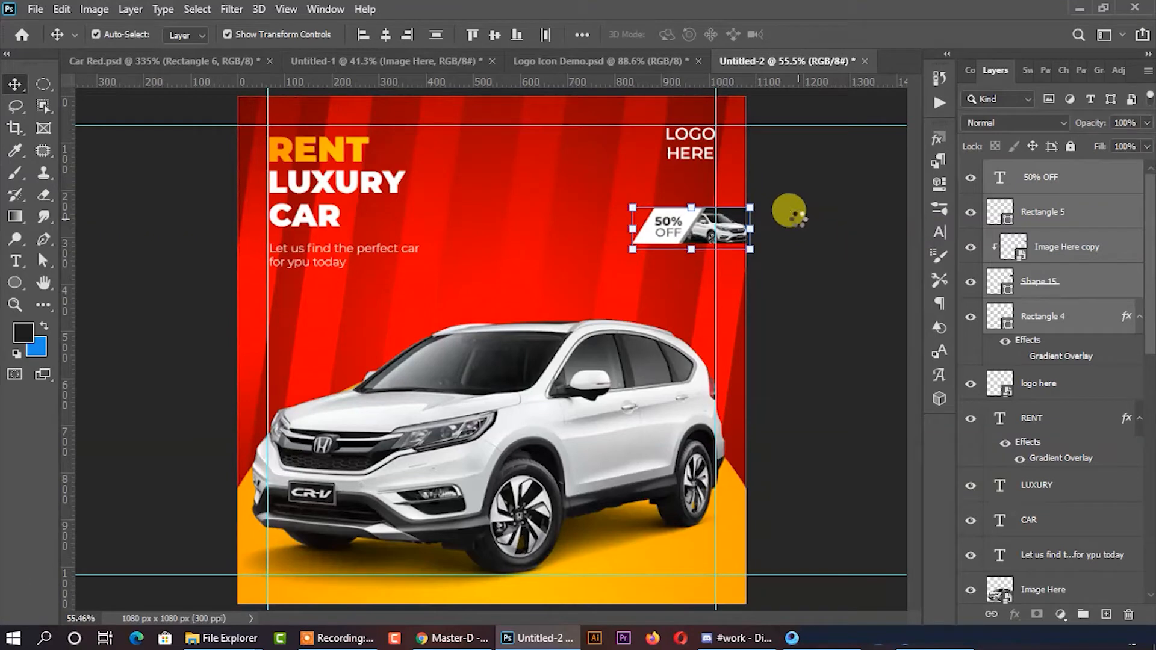
key("Up")
key("Up")
key("Up")
key("Up")
key("Up")
key("Up")
key("Up")
key("Down")
key("Down")
key("Down")
key("Down")
key("Down")
key("Down")
key("Down")
key("Down")
key("Down")
key("Down")
key("Down")
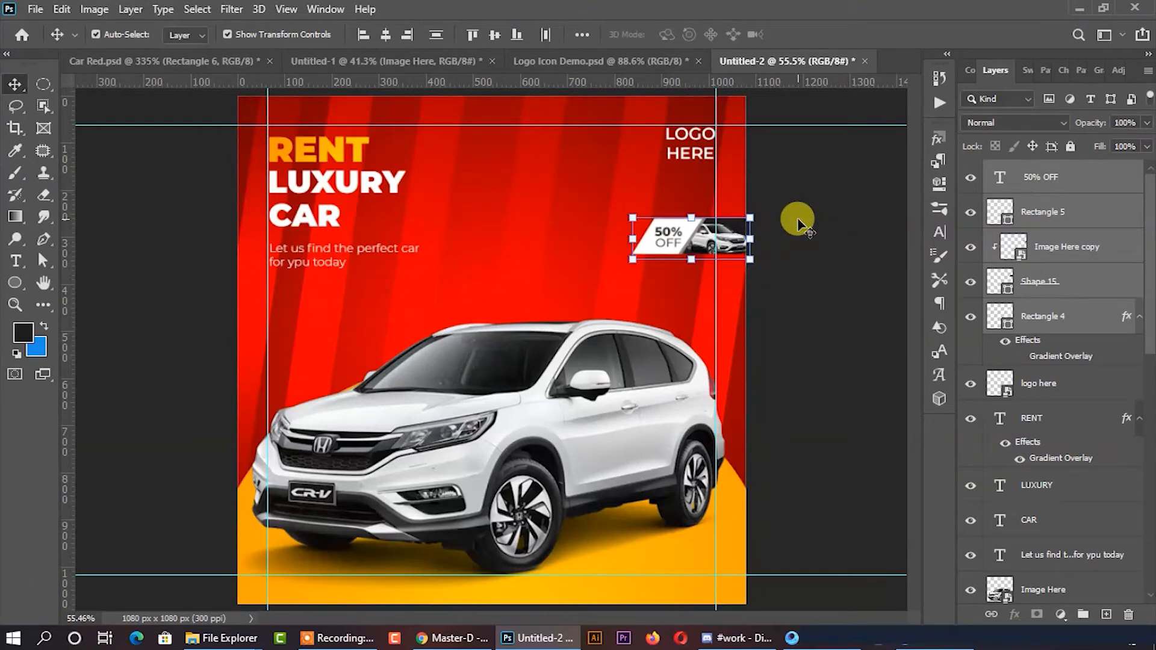
Step: Recolour the slanted divider strip (Rectangle 5) of the 50% OFF badge with a red sampled from the background
scroll(705, 243, "up", 4)
scroll(612, 220, "down", 2)
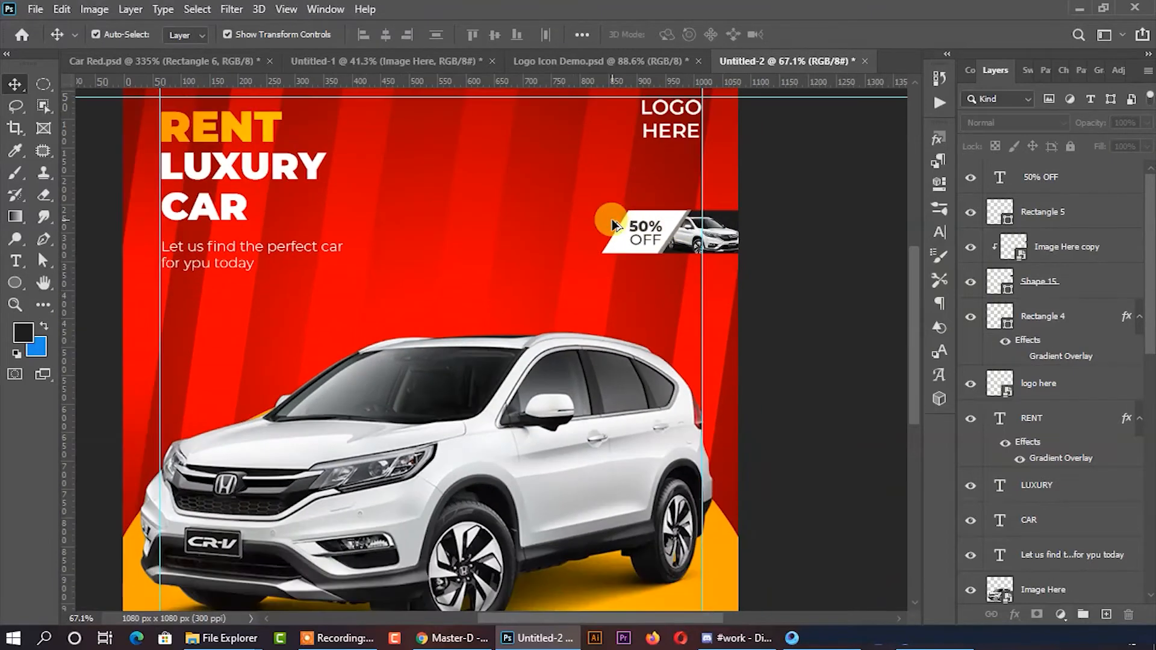
scroll(649, 264, "up", 2)
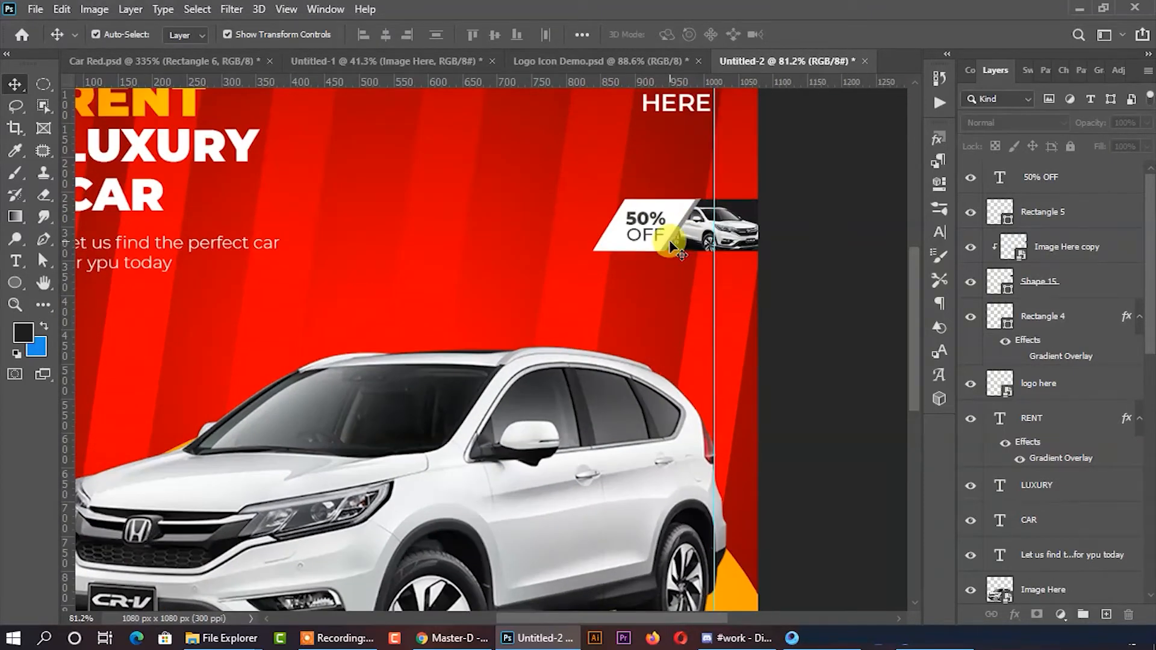
left_click(672, 242)
double_click(993, 212)
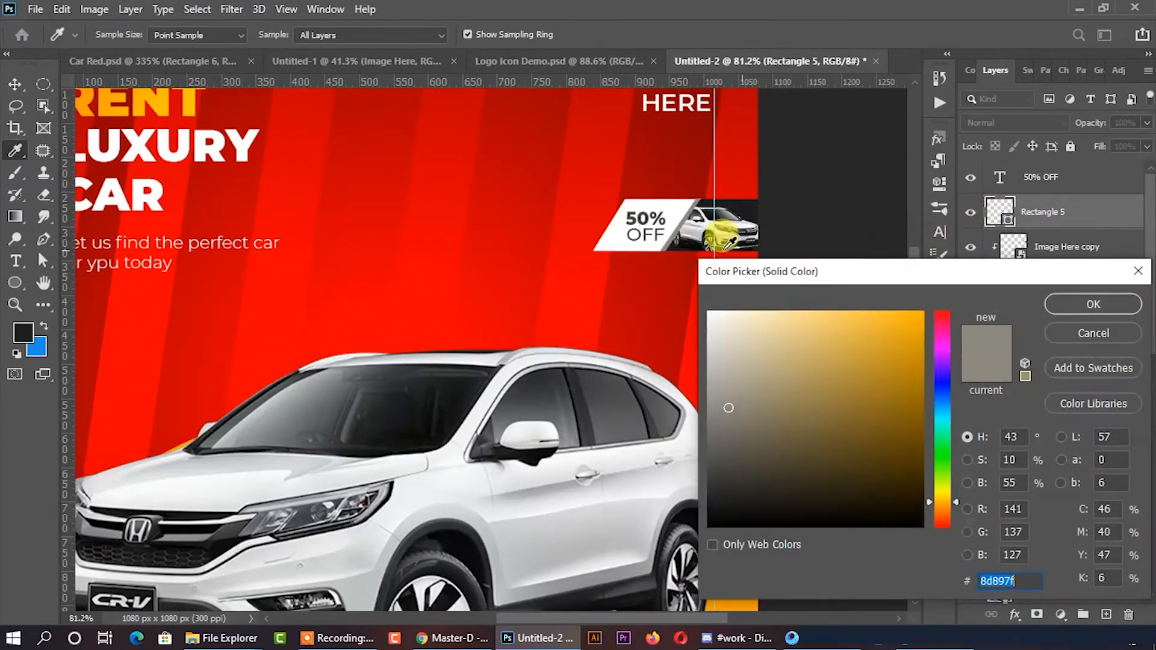
left_click(678, 170)
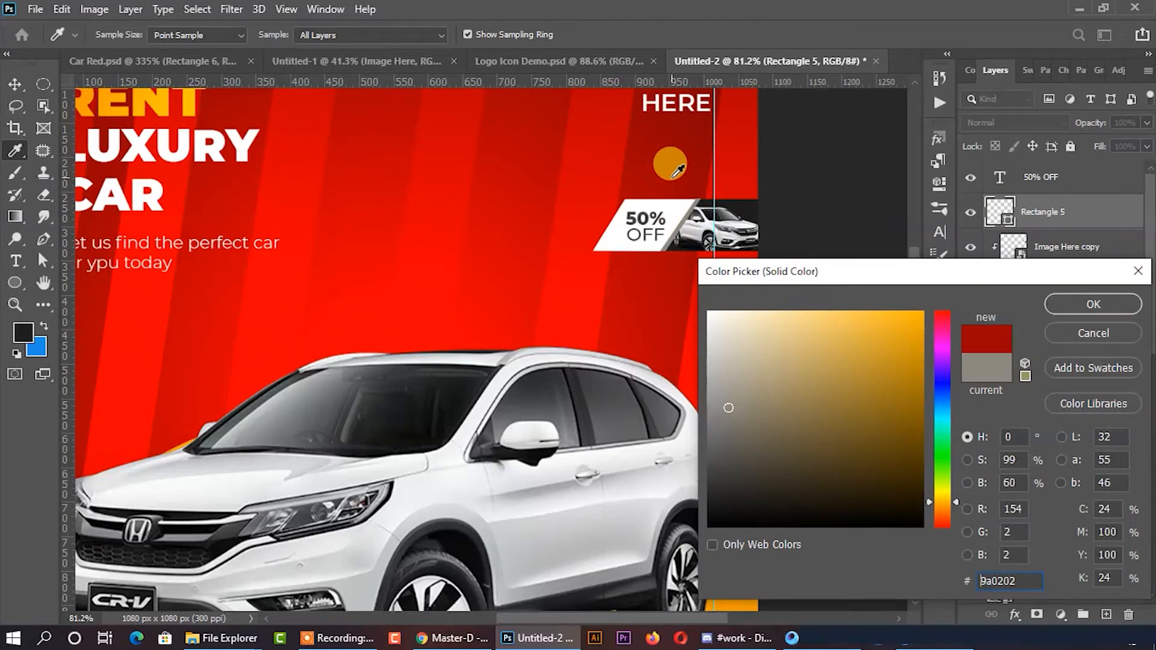
left_click(736, 166)
left_click(1063, 304)
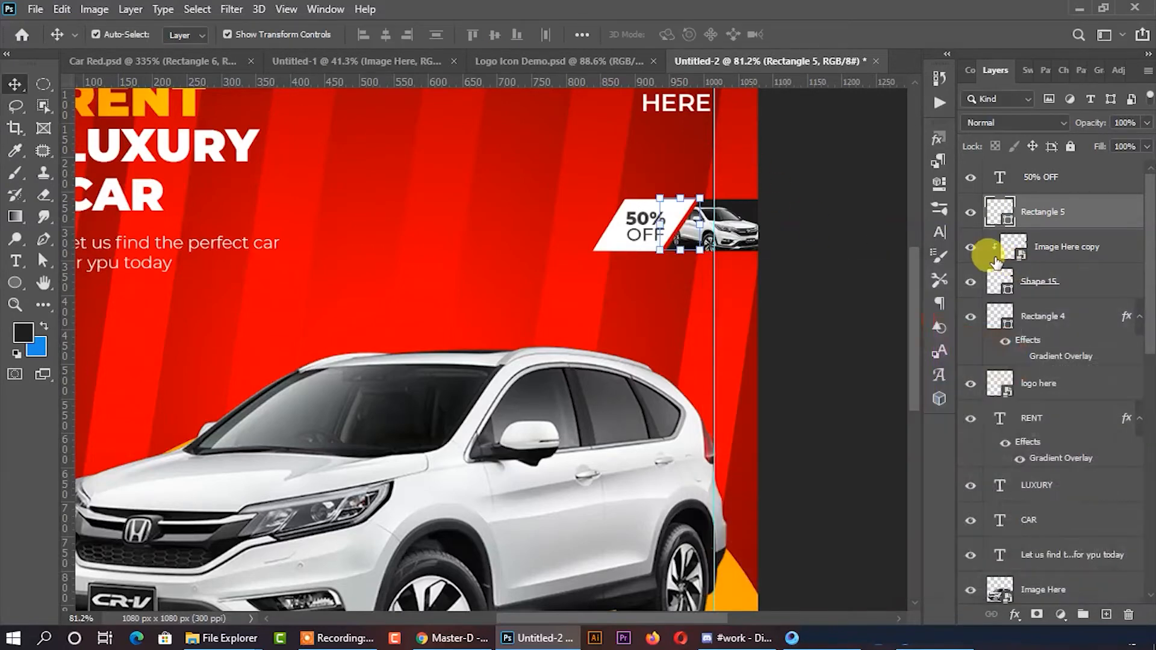
left_click(994, 318)
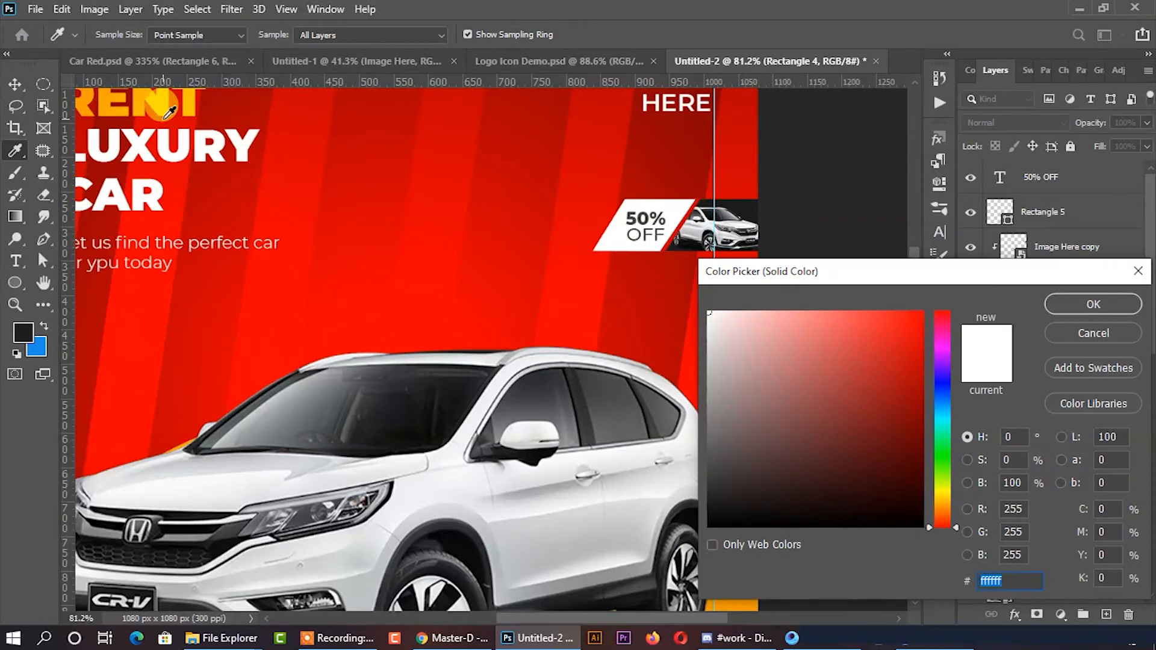
left_click(191, 108)
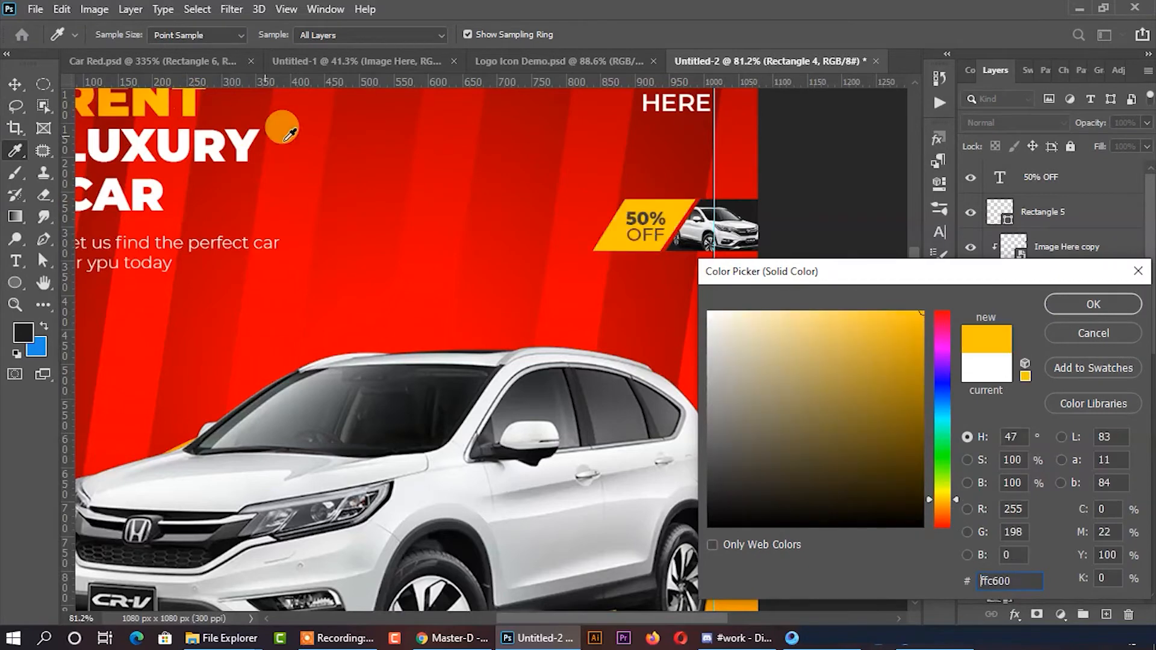
left_click(1053, 334)
Step: Give the badge's white shape (Rectangle 4) a yellow-orange linear Gradient Overlay at -90° with 135% scale
right_click(1044, 316)
left_click(855, 25)
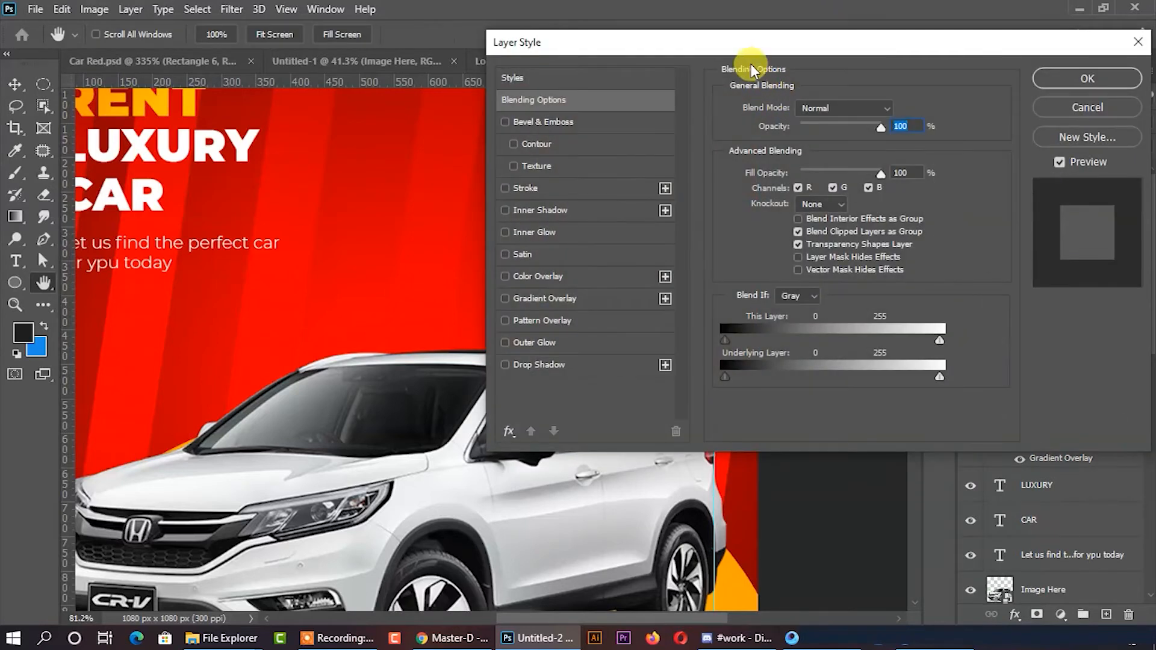
left_click_drag(809, 42, 1051, 81)
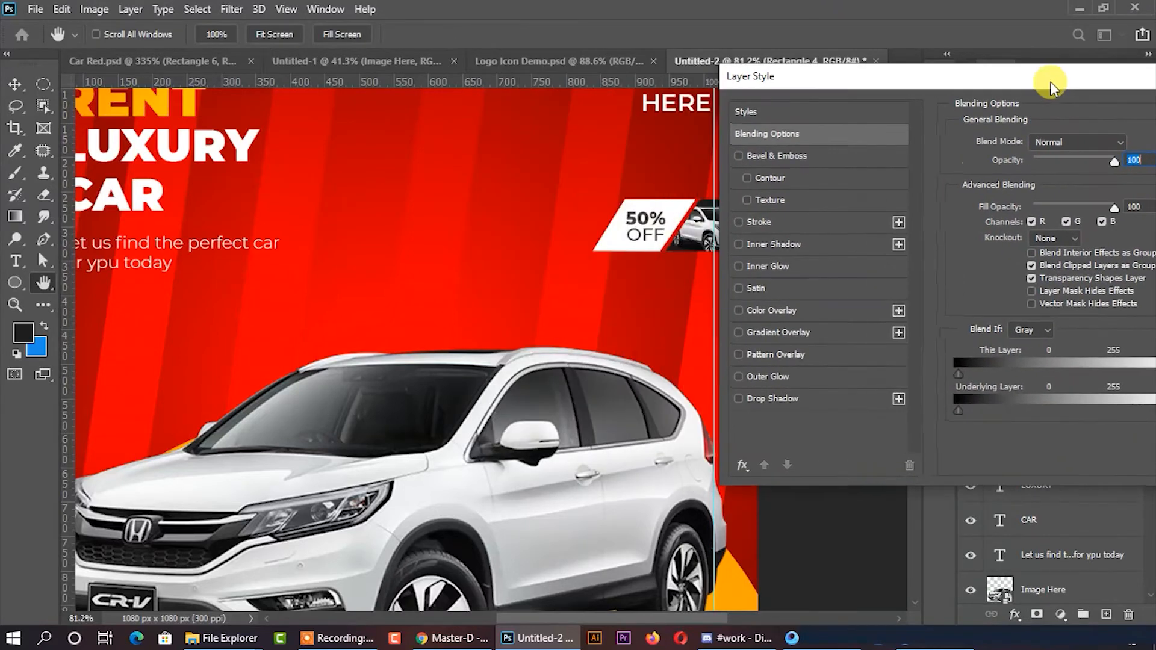
left_click(772, 333)
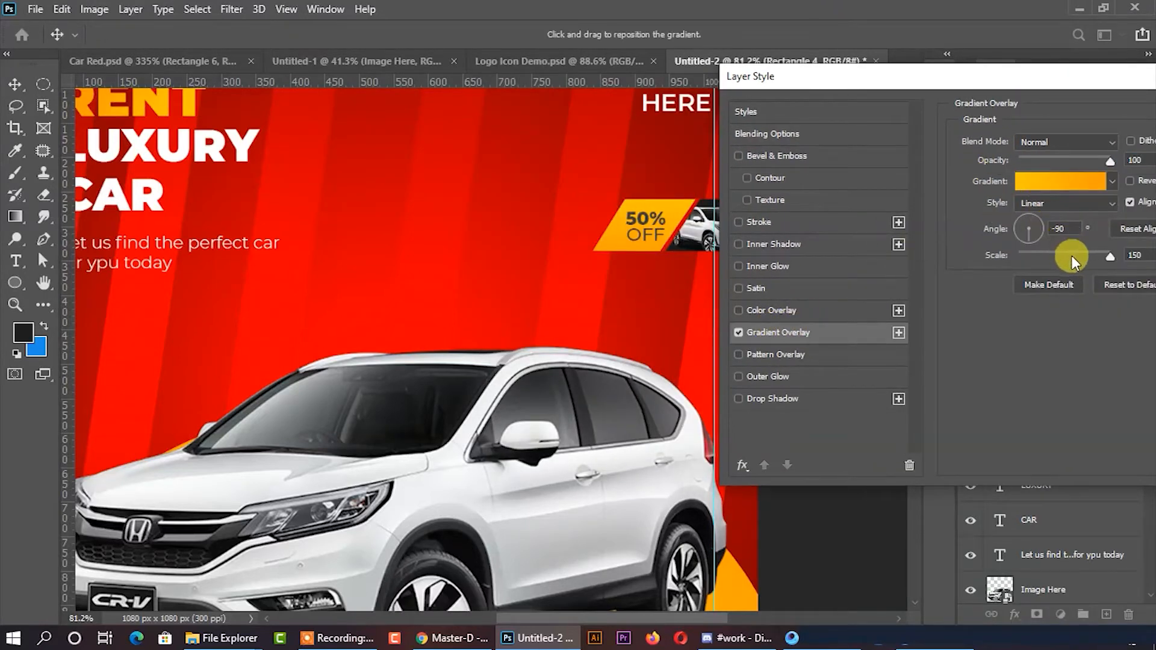
left_click_drag(1082, 255, 1100, 255)
left_click_drag(1002, 84, 761, 78)
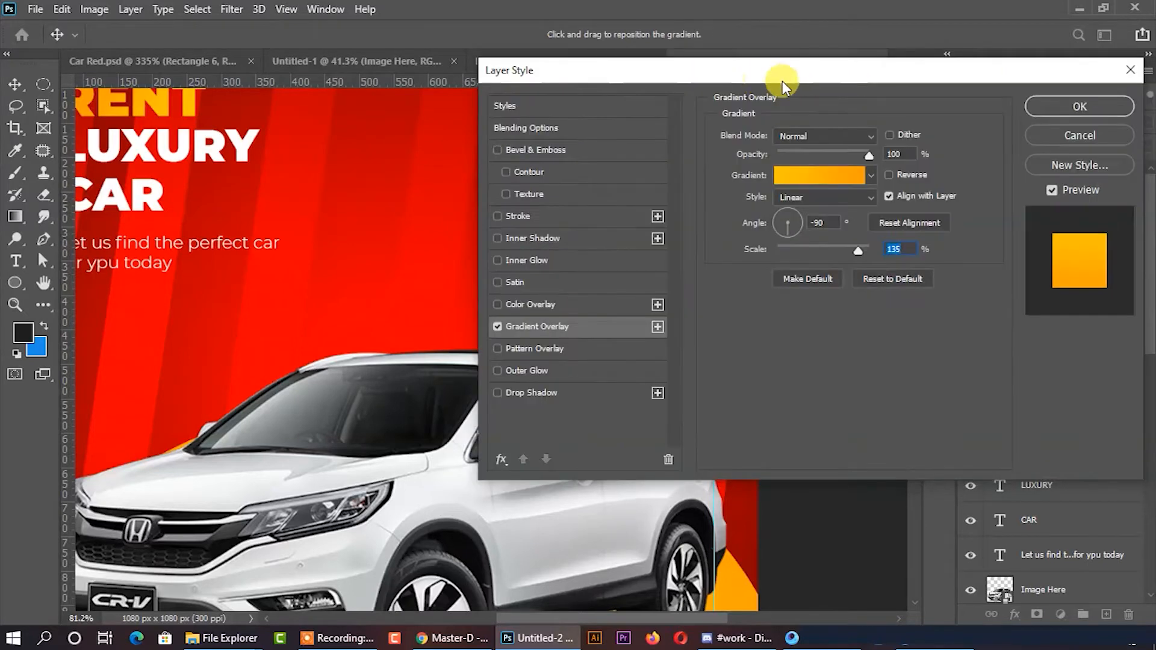
left_click(1043, 108)
left_click(823, 257)
Step: Change the badge's 50% OFF text colour to near-black and deselect it
scroll(643, 225, "up", 5)
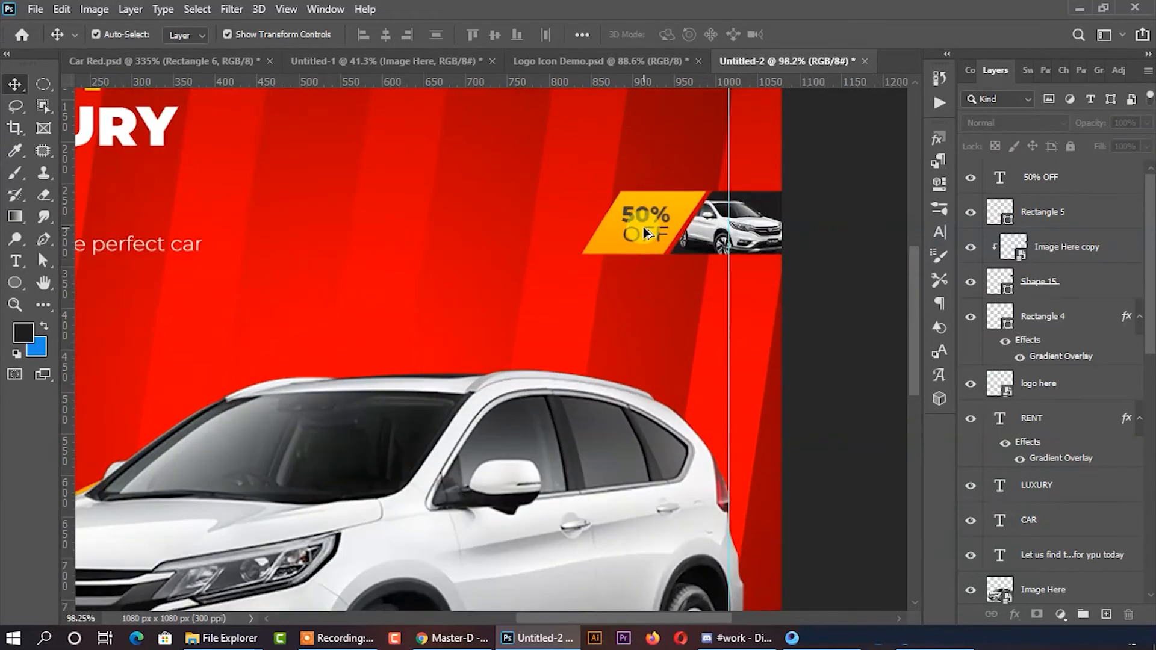
left_click(645, 215)
scroll(649, 217, "down", 4)
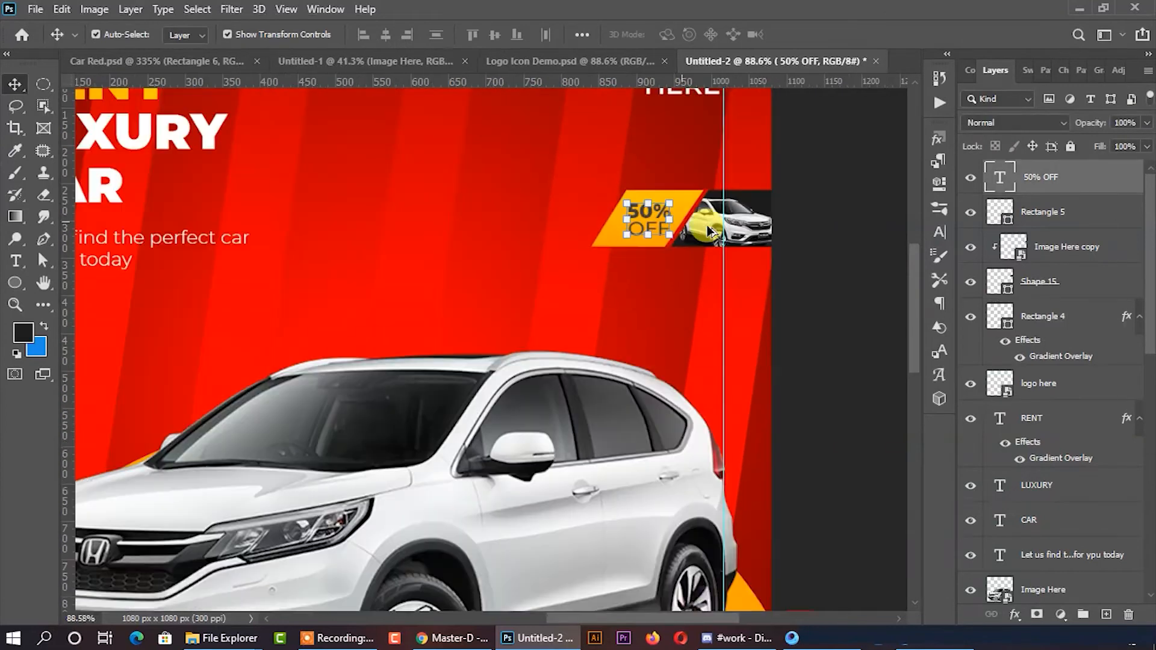
left_click(939, 235)
left_click(888, 235)
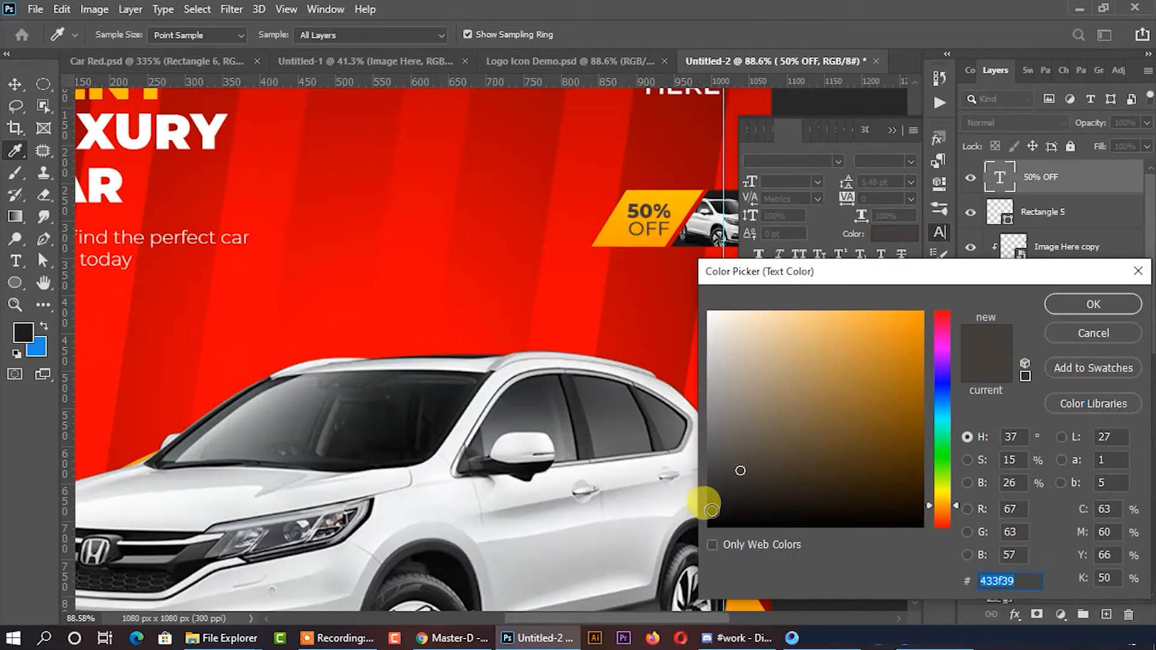
left_click(712, 512)
left_click(1088, 305)
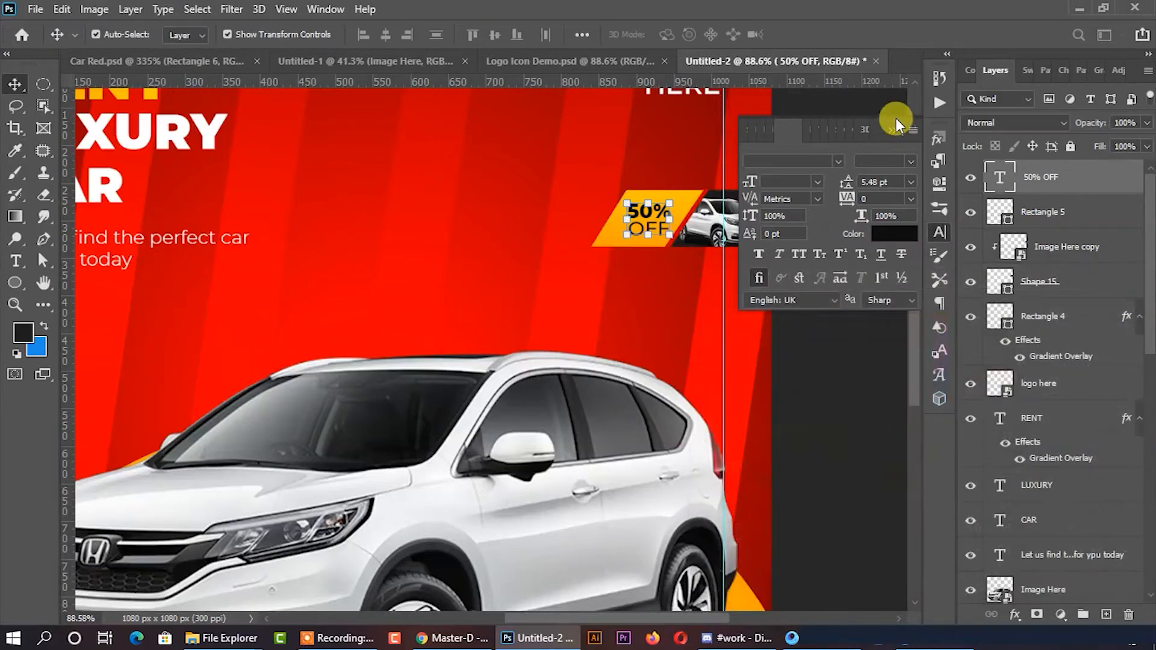
left_click(891, 129)
left_click(825, 160)
Step: Copy the single-line website and phone contact row with its icons from Logo Icon Demo.psd into Untitled-2, just above the lower guide on the right
scroll(841, 155, "down", 3)
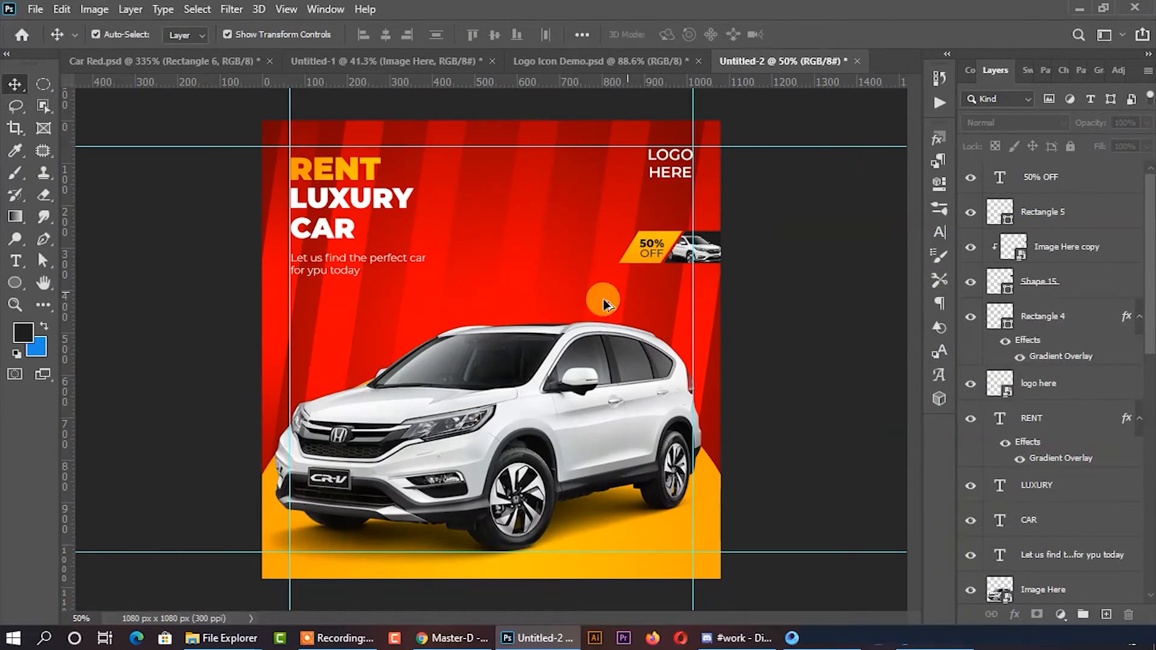
scroll(458, 320, "up", 1)
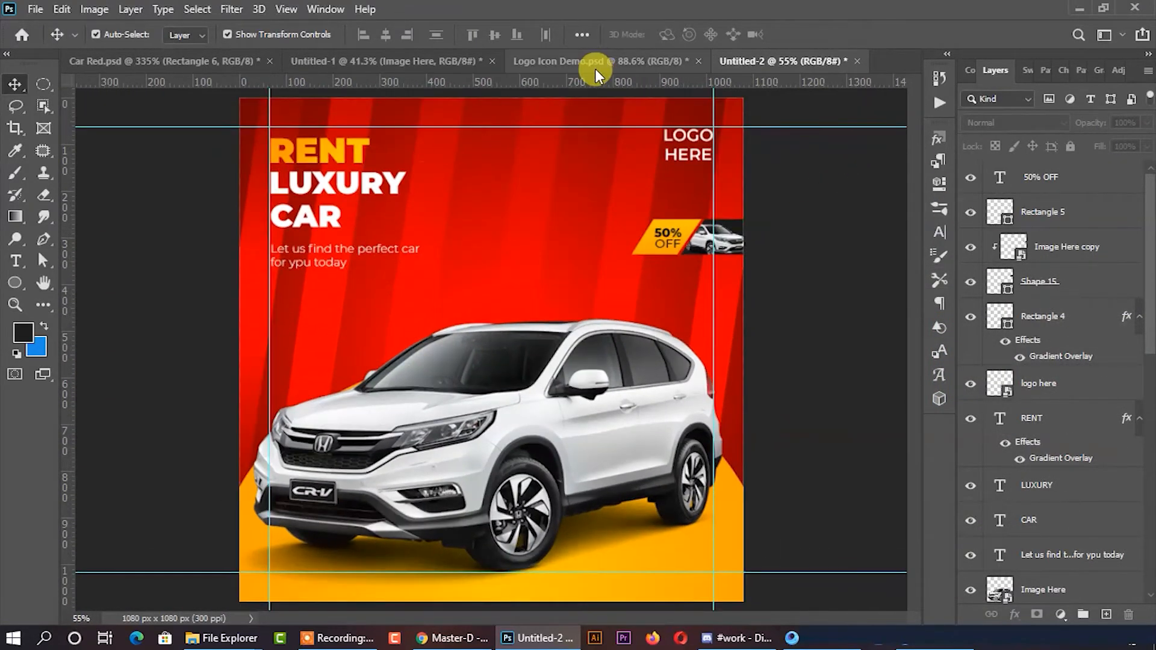
left_click(584, 68)
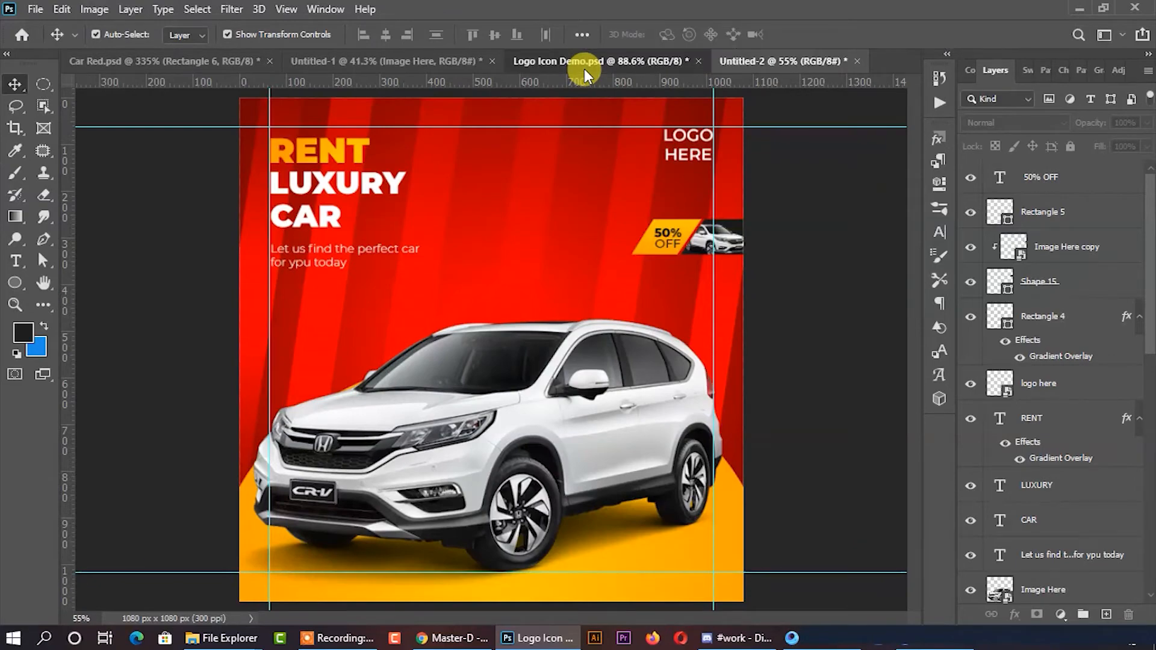
scroll(637, 288, "down", 5)
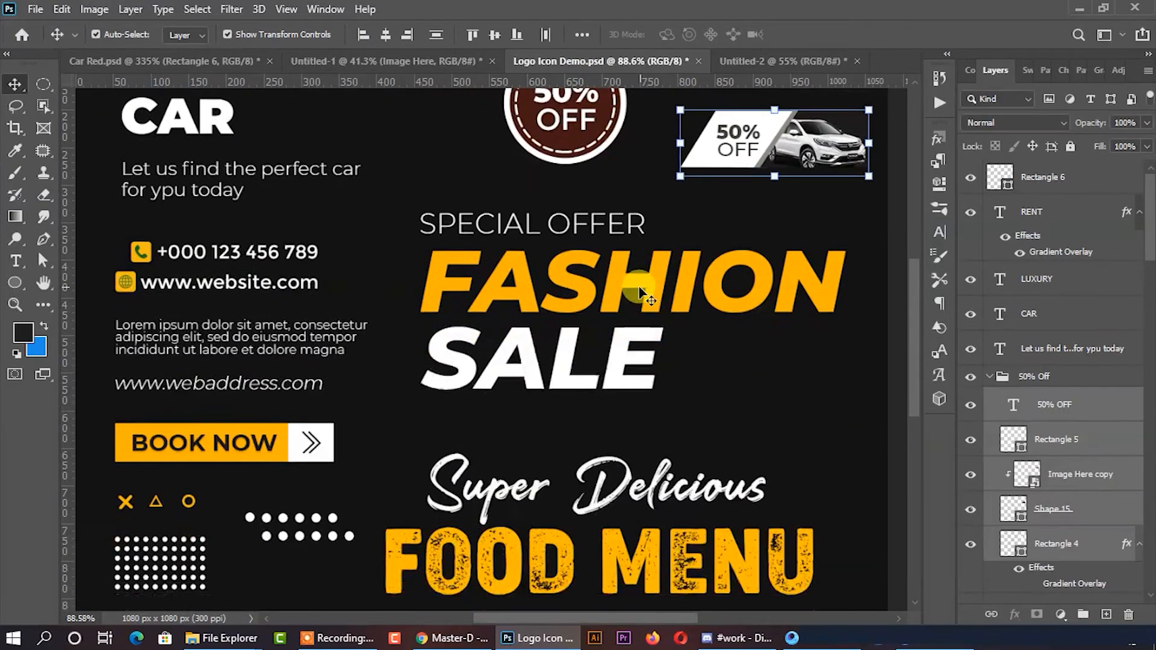
scroll(617, 265, "down", 8)
scroll(506, 508, "up", 5)
scroll(460, 470, "up", 2)
scroll(414, 475, "down", 3)
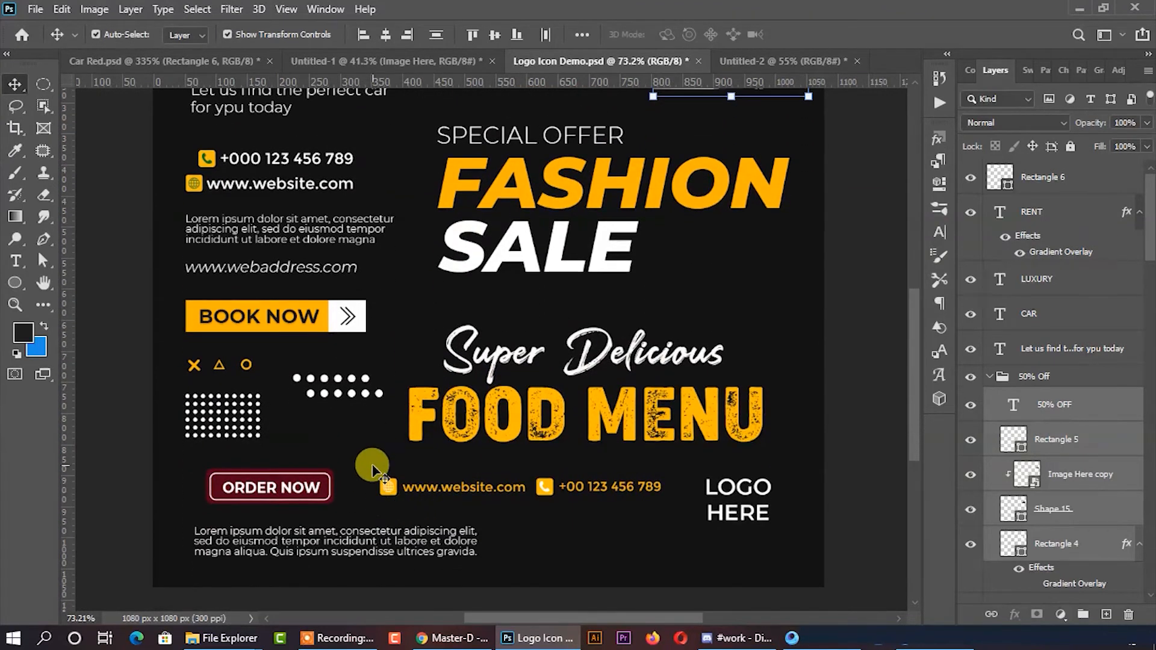
left_click_drag(374, 464, 645, 516)
left_click_drag(539, 491, 602, 562)
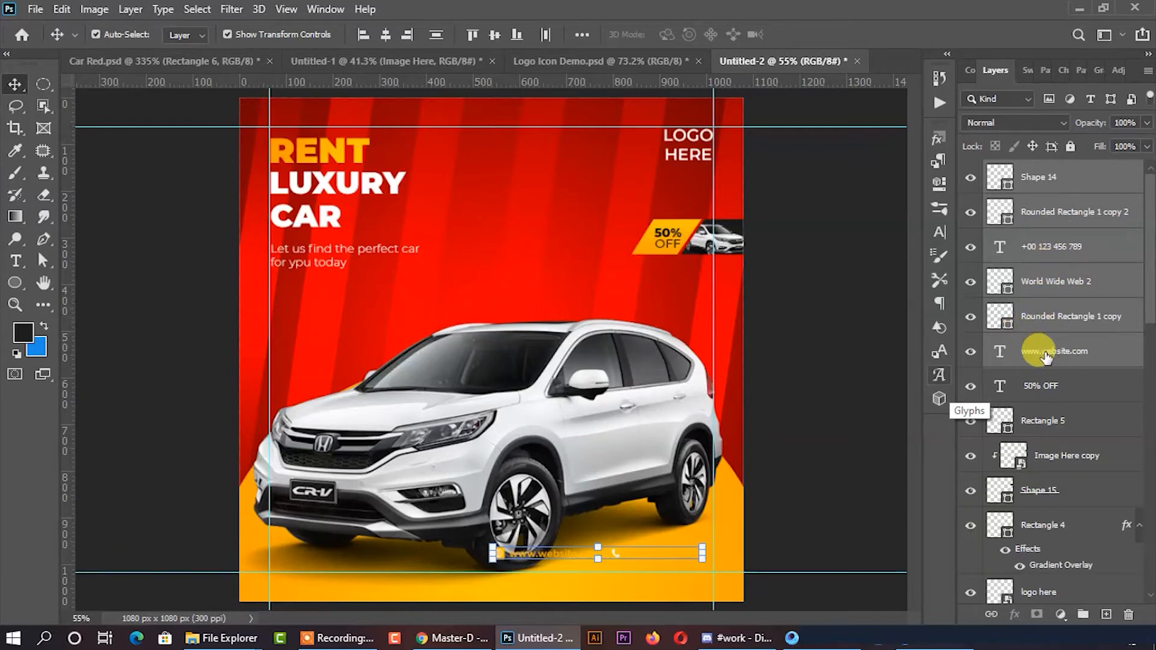
Step: Group the website and phone row layers and move the group down and right toward the guide intersection, at X 785.65 px, Y 1003.49 px
key("ctrl+g")
key("ctrl+t")
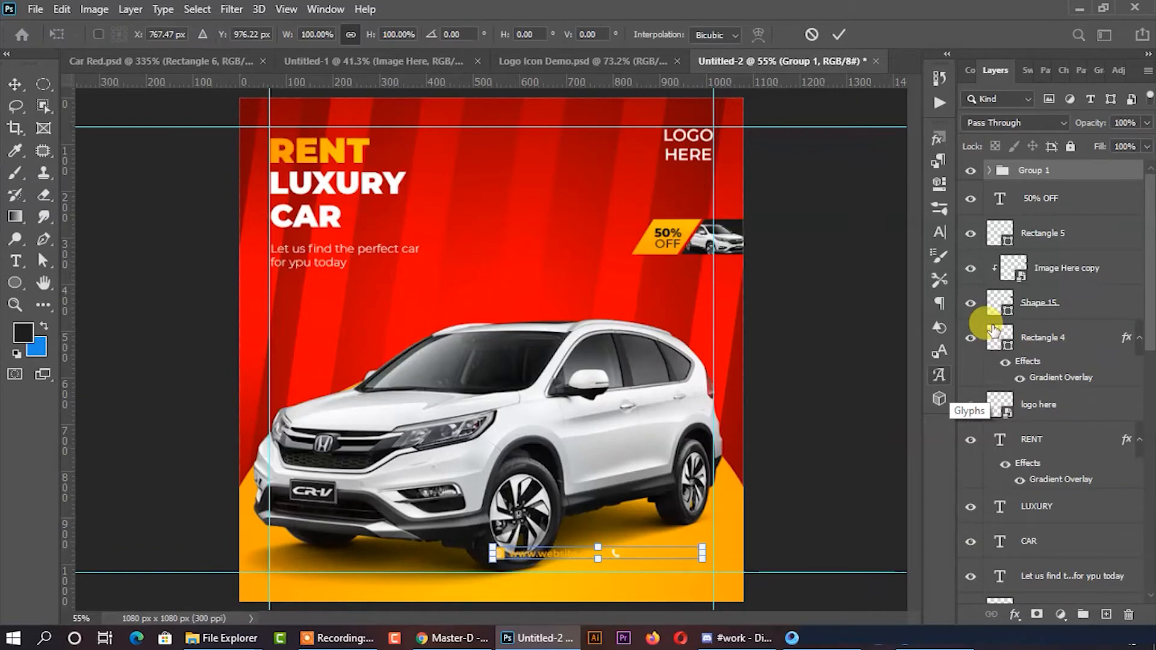
key("Down")
key("Down")
key("Down")
key("Down")
key("Down")
key("Down")
key("Down")
key("Down")
key("Down")
key("Down")
key("Down")
key("Down")
key("Down")
key("Down")
key("Right")
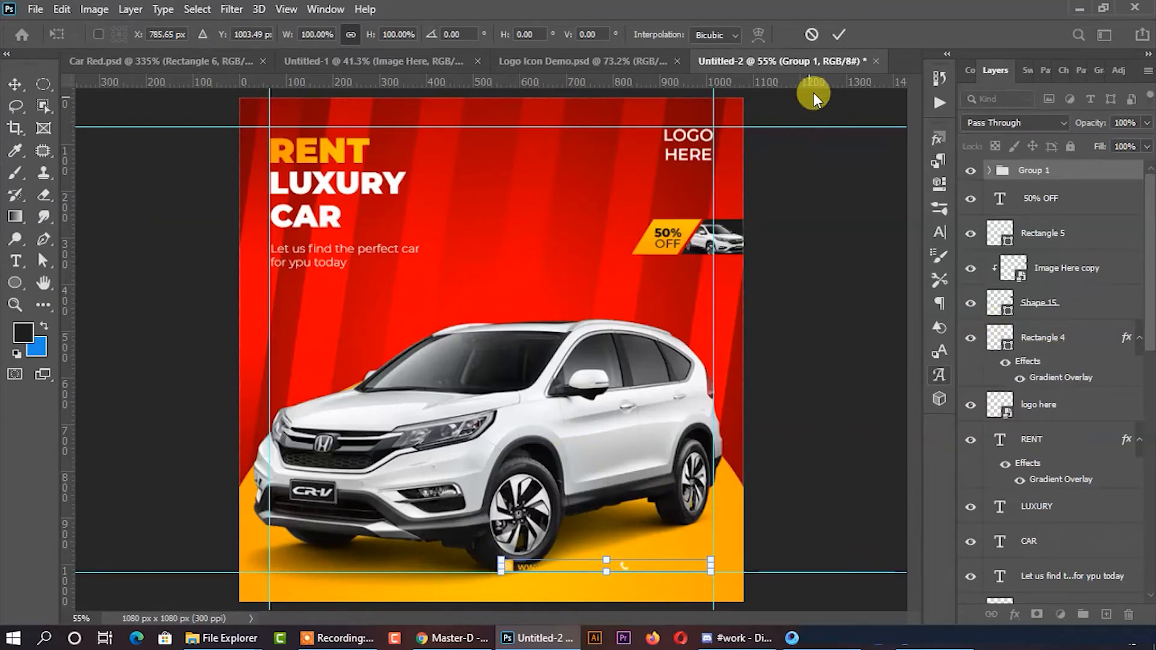
left_click(841, 35)
Step: Nudge the large car image slightly upward to clear the contact row, and deselect it
left_click(594, 372)
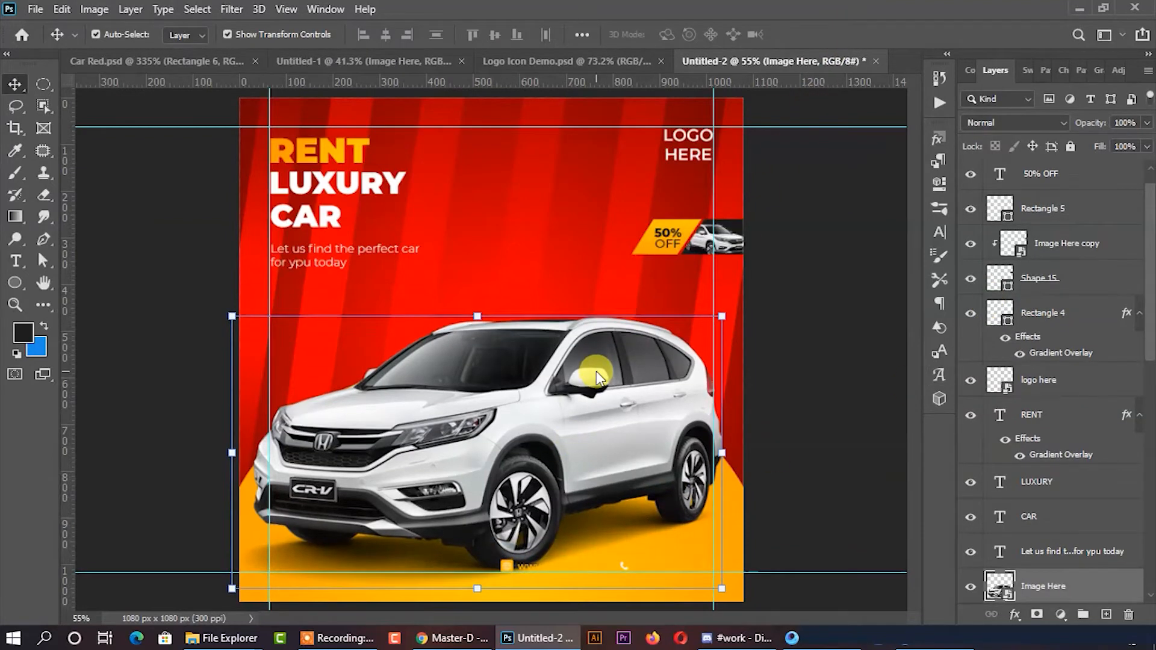
key("Up")
key("Up")
key("Up")
key("Up")
key("Up")
key("Up")
key("Up")
key("Up")
key("Up")
key("Up")
key("Up")
key("Up")
key("Up")
key("Up")
key("Up")
key("Up")
key("Up")
key("Up")
key("Up")
key("Up")
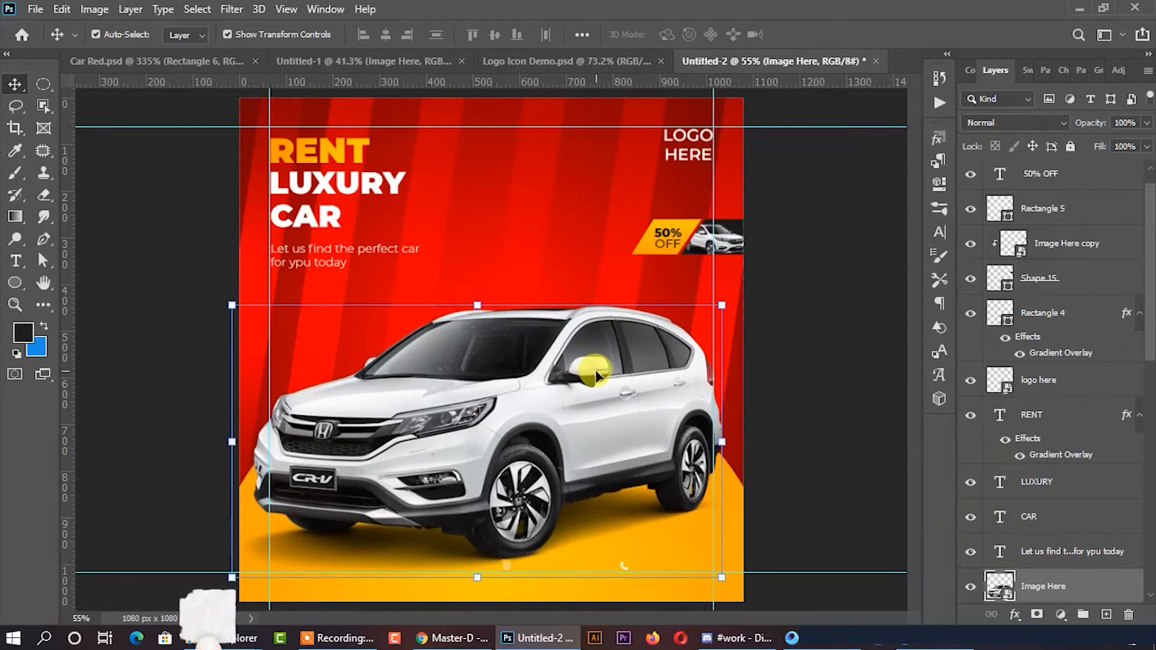
left_click(815, 290)
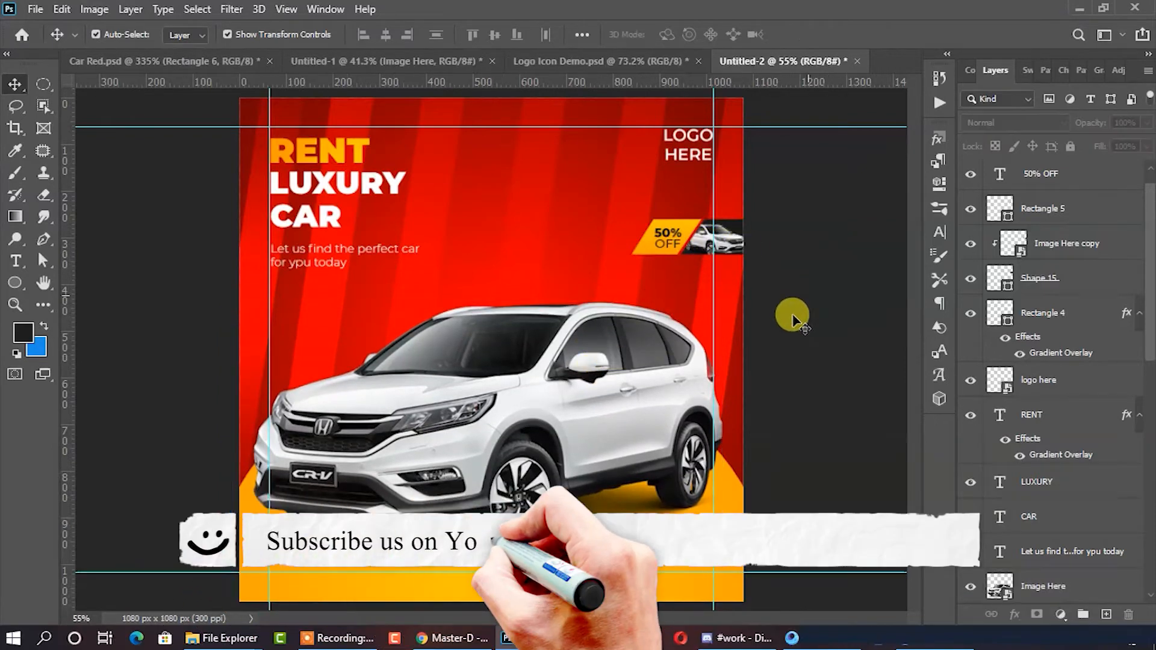
left_click(625, 570)
scroll(1062, 240, "up", 2)
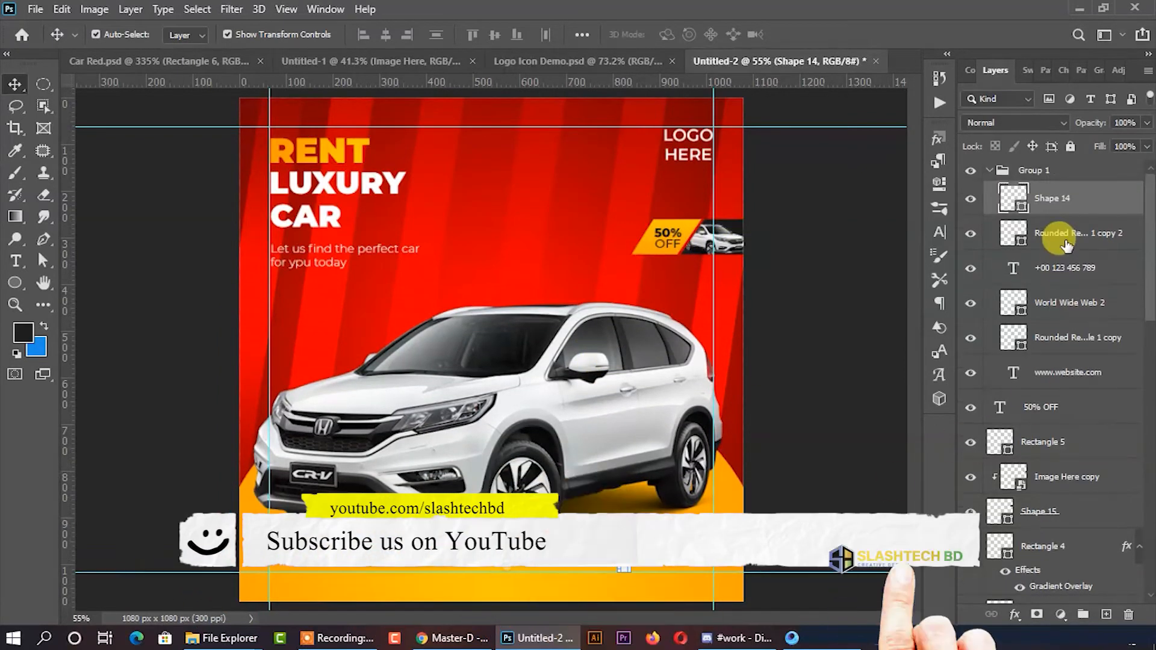
double_click(1011, 204)
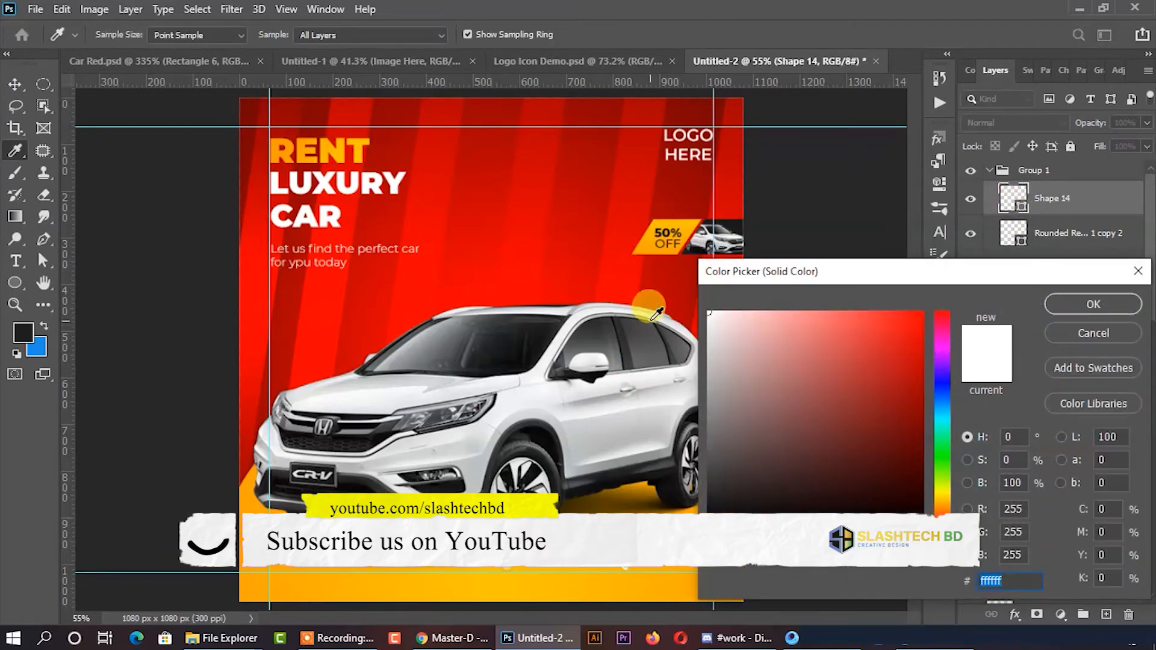
left_click(714, 511)
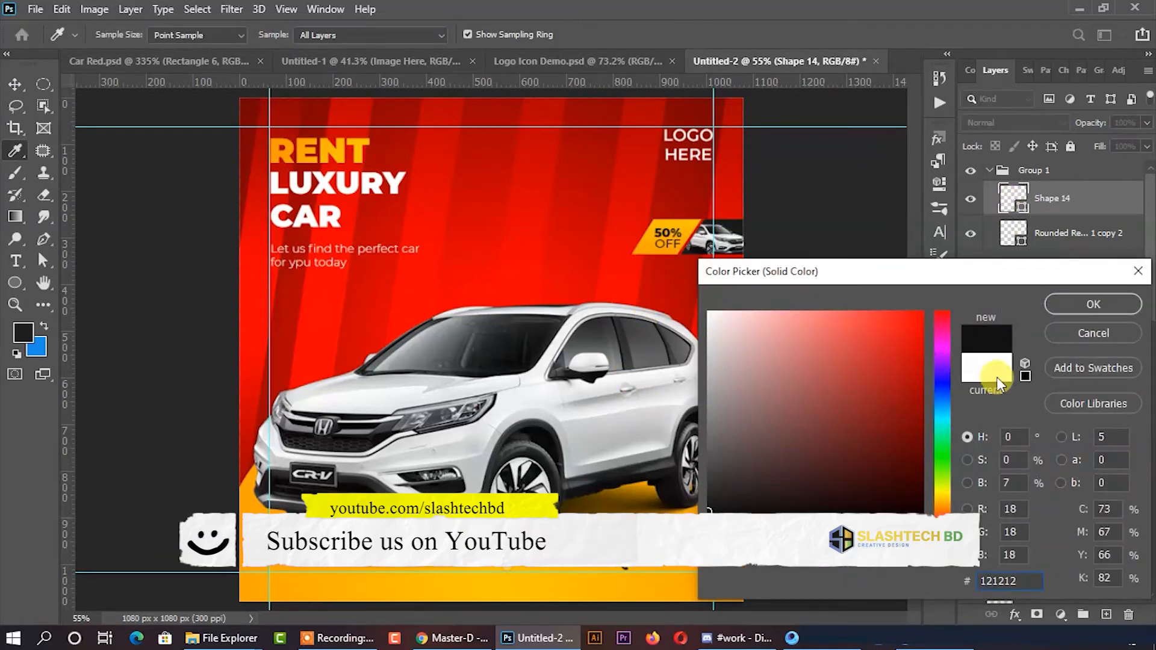
left_click(708, 312)
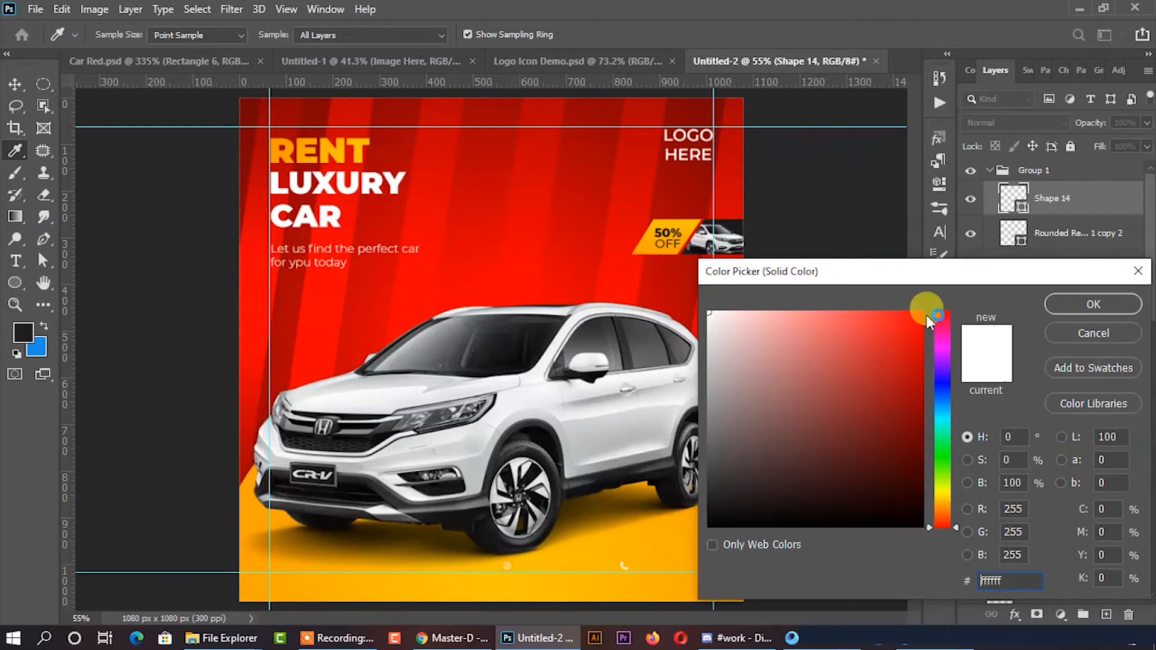
left_click(1096, 307)
Step: Recolour the rounded square behind the phone icon near-black
left_click(1022, 241)
double_click(1022, 241)
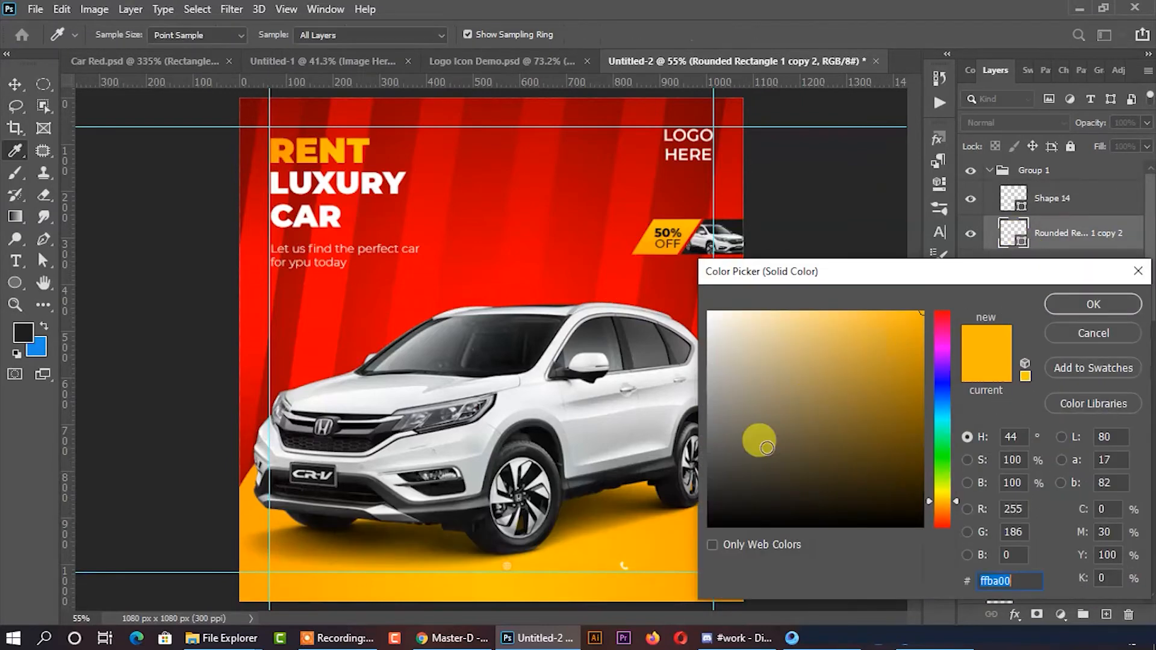
left_click(706, 512)
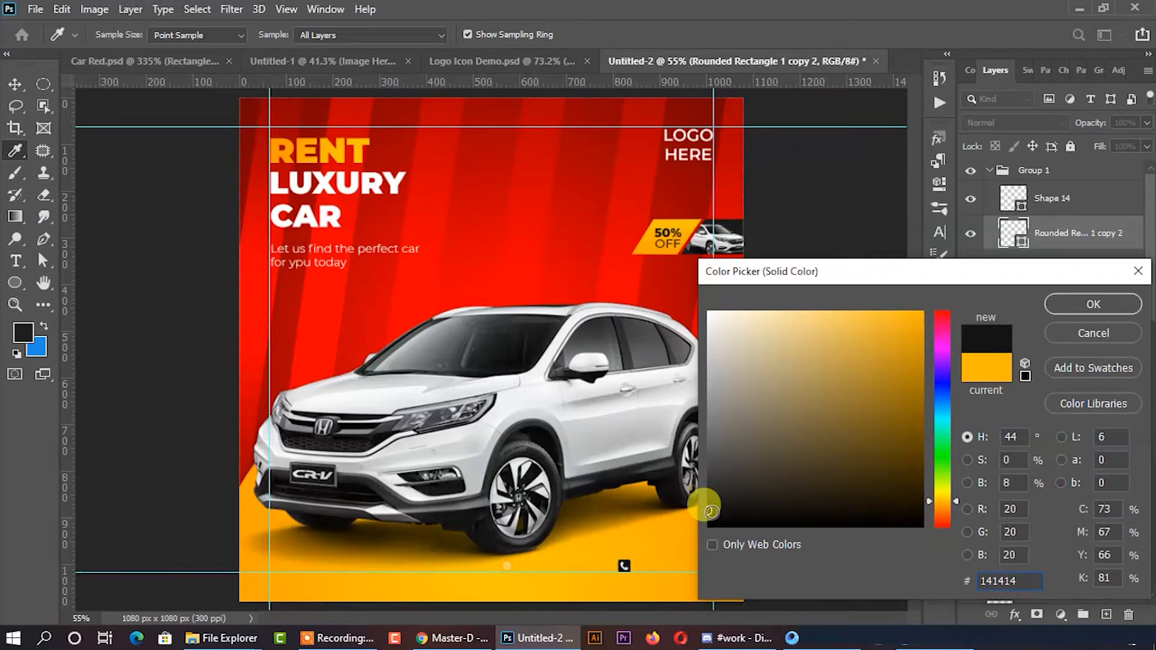
left_click(703, 516)
left_click(1093, 303)
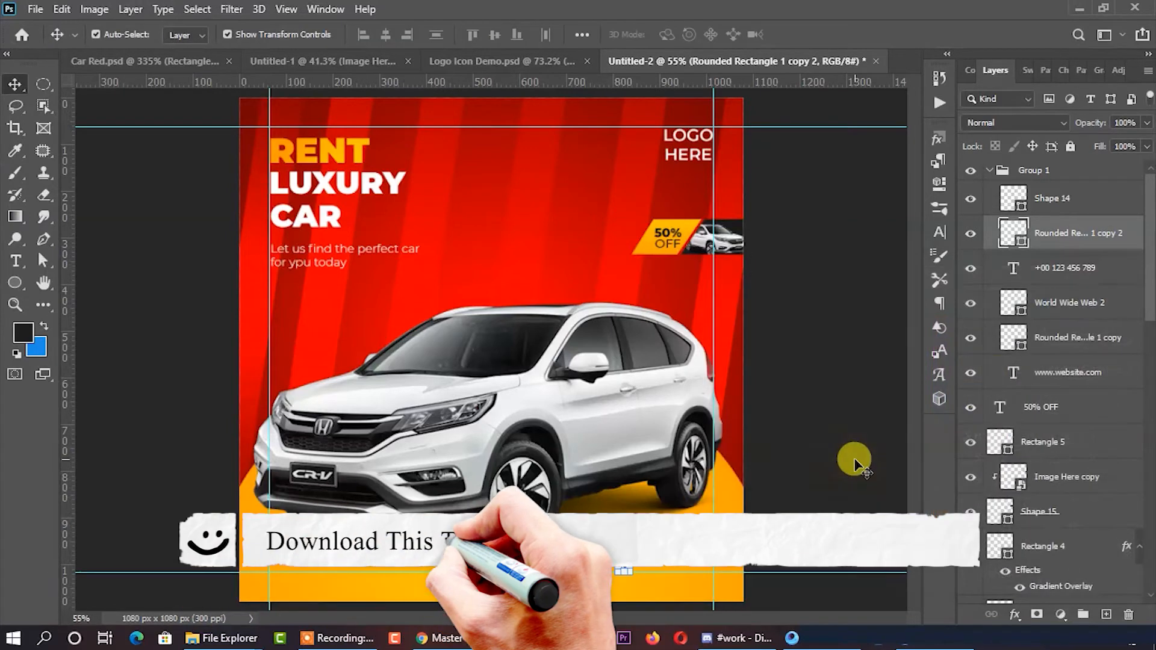
Step: Change the phone number's text colour to near-black (0d0d0d)
left_click(1060, 266)
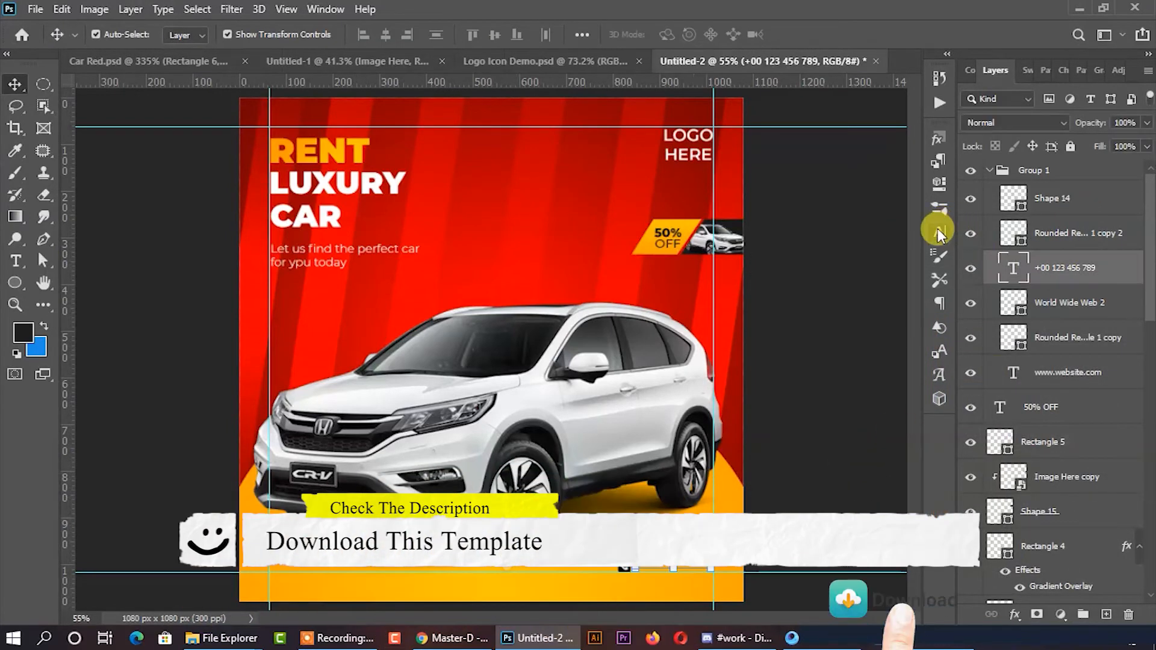
left_click(937, 231)
left_click(894, 233)
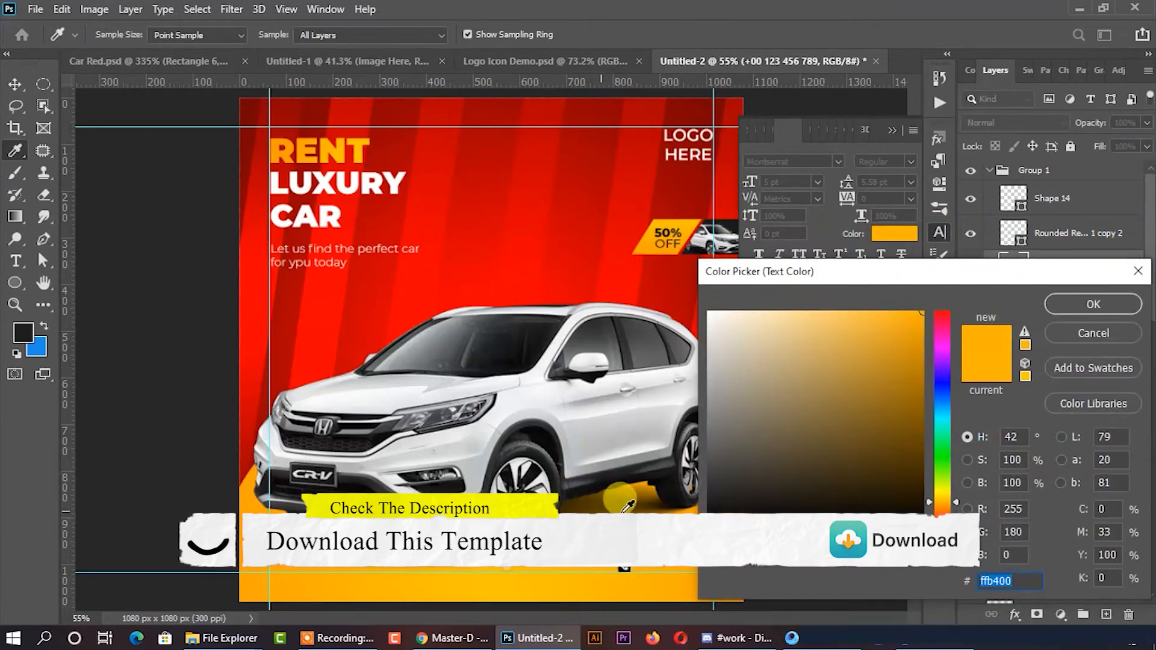
left_click(708, 508)
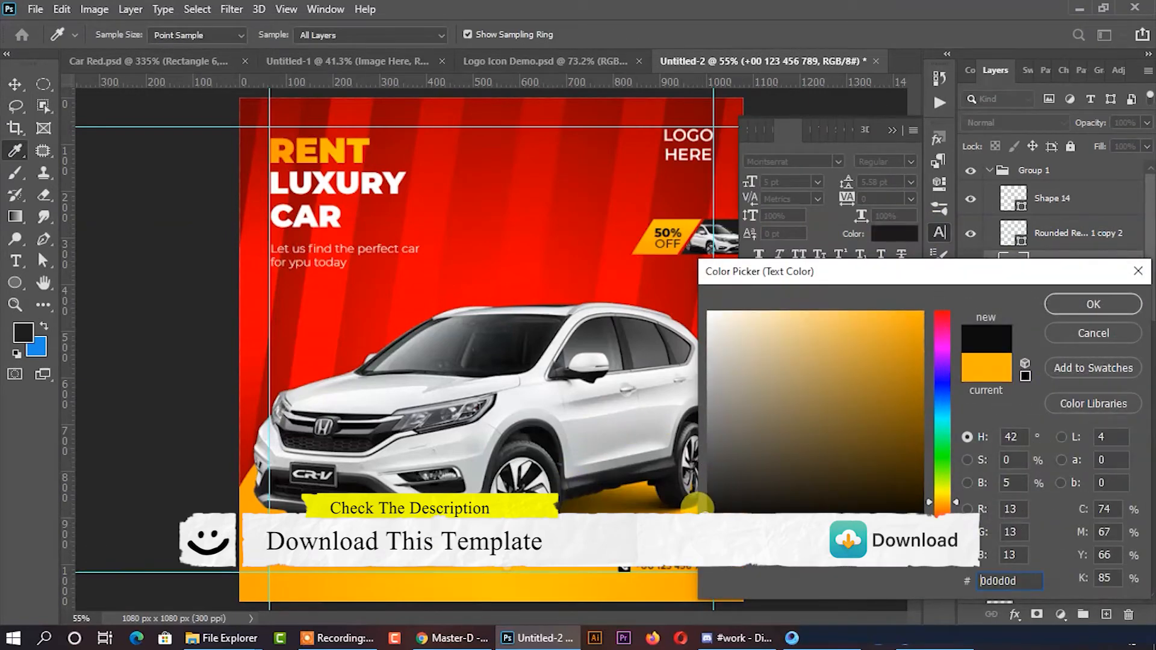
left_click(1094, 304)
Step: Recolour the rounded square behind the website globe icon near-black (181818)
scroll(509, 614, "up", 5)
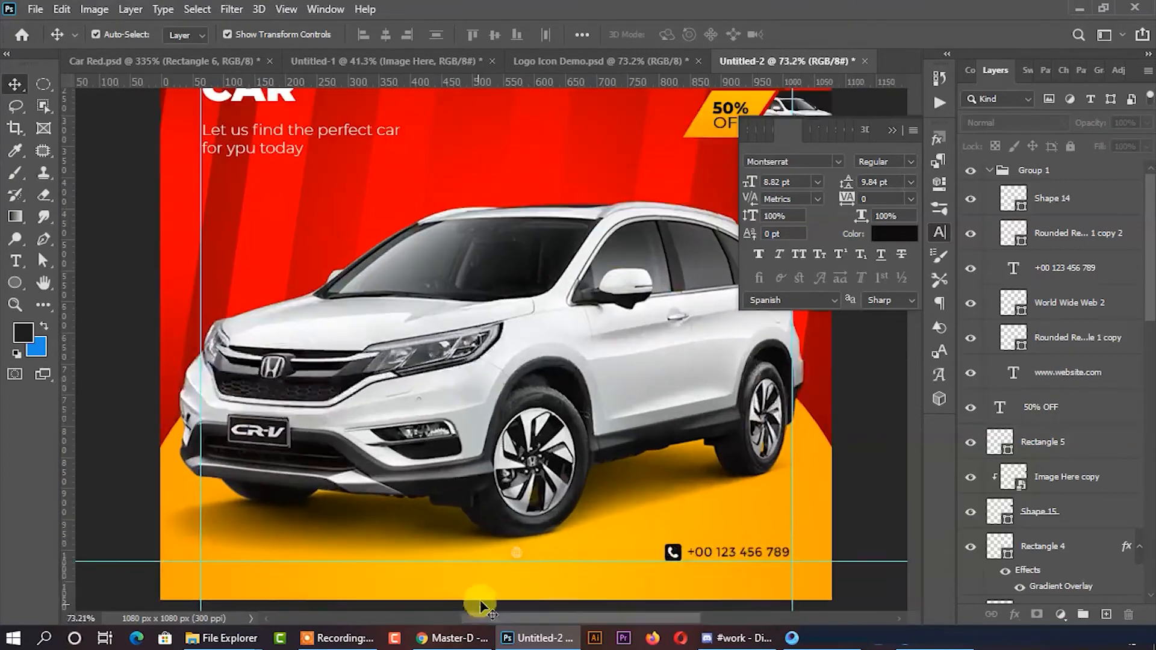
left_click(524, 547)
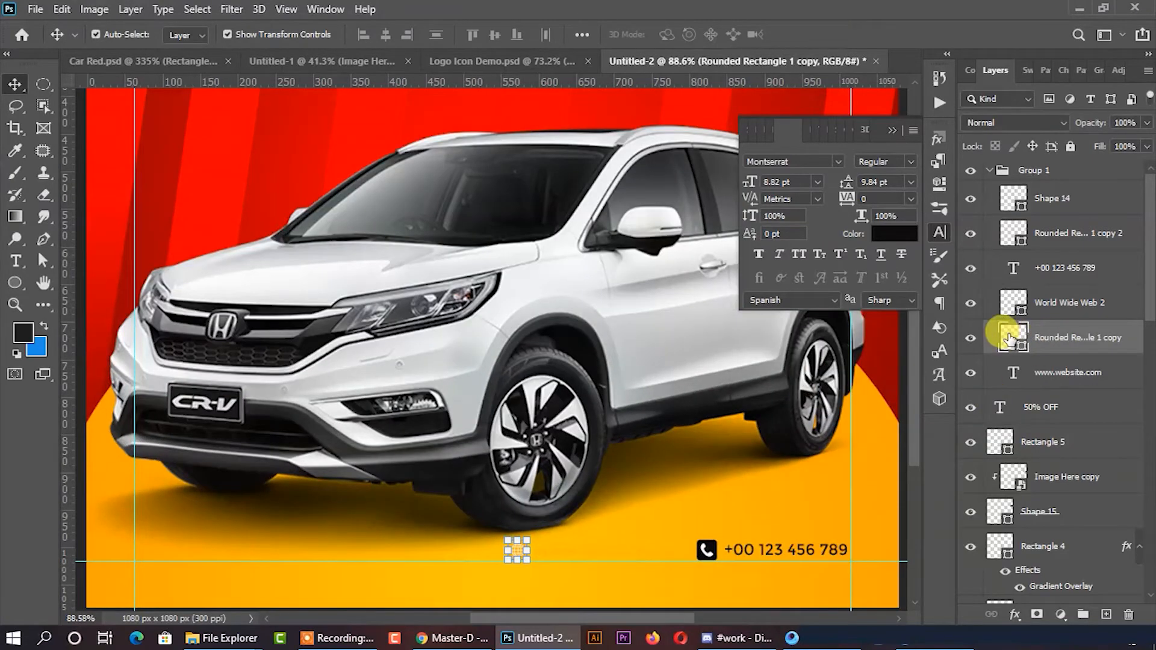
double_click(1009, 338)
left_click(709, 507)
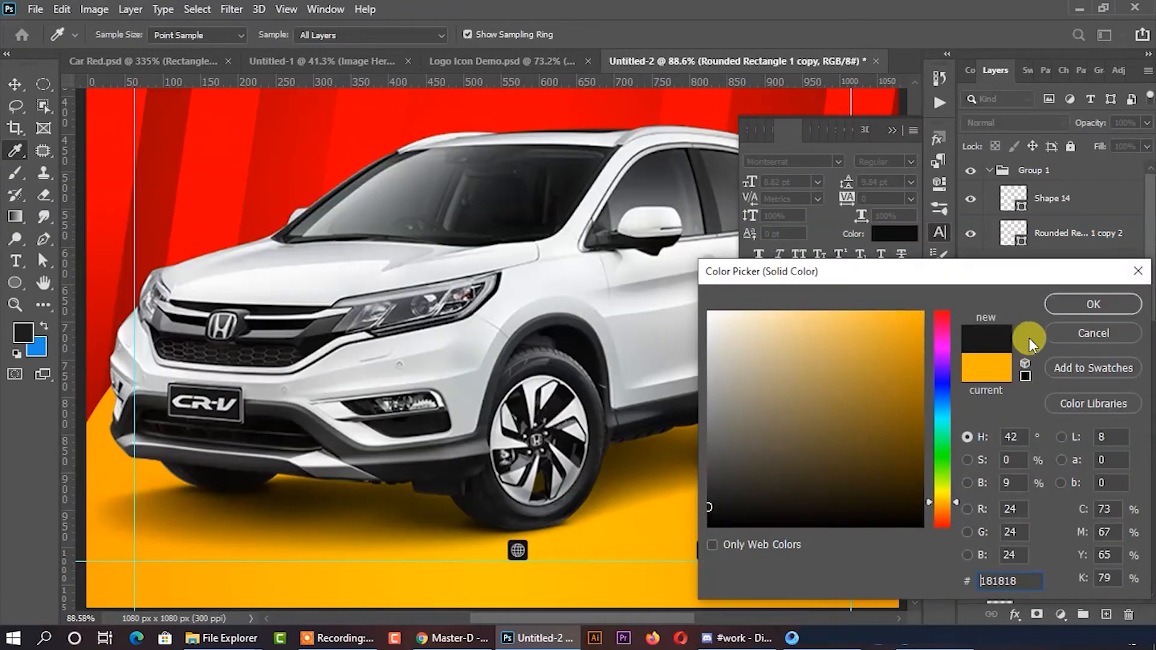
left_click(1095, 306)
double_click(1013, 302)
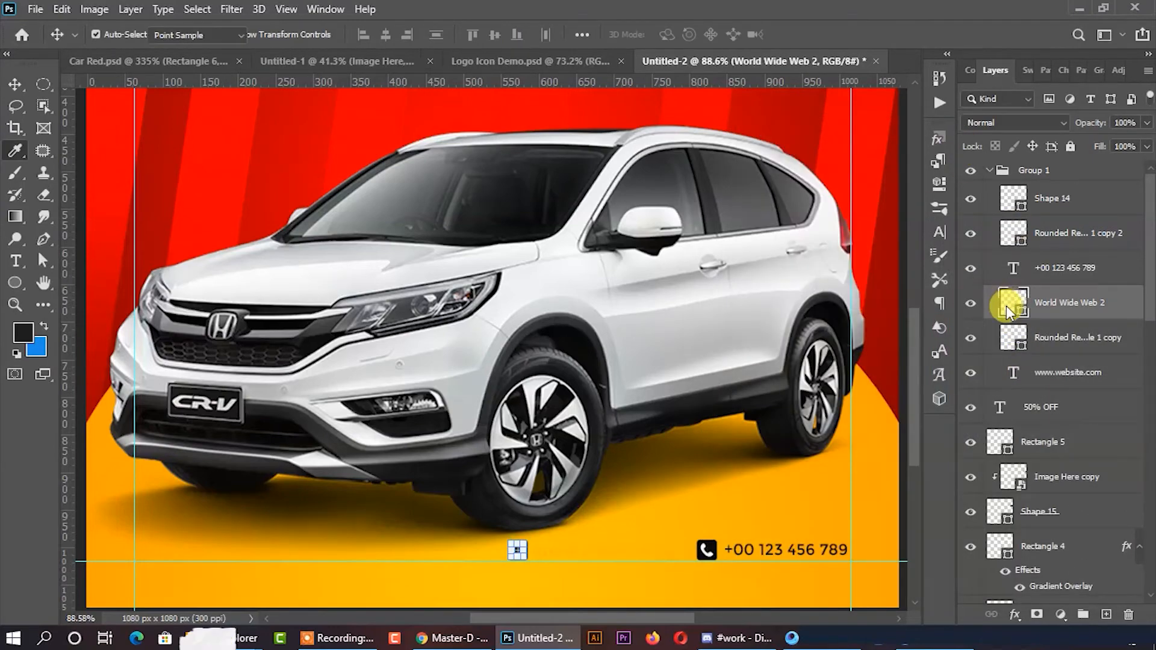
left_click(1095, 306)
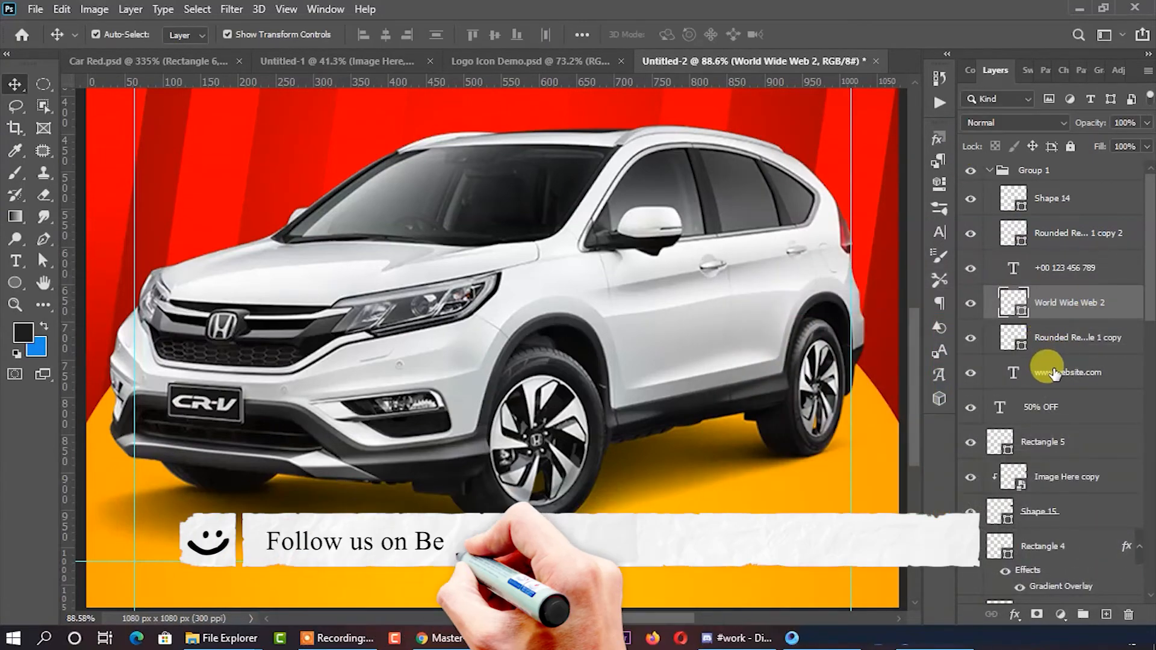
left_click(937, 224)
left_click(892, 233)
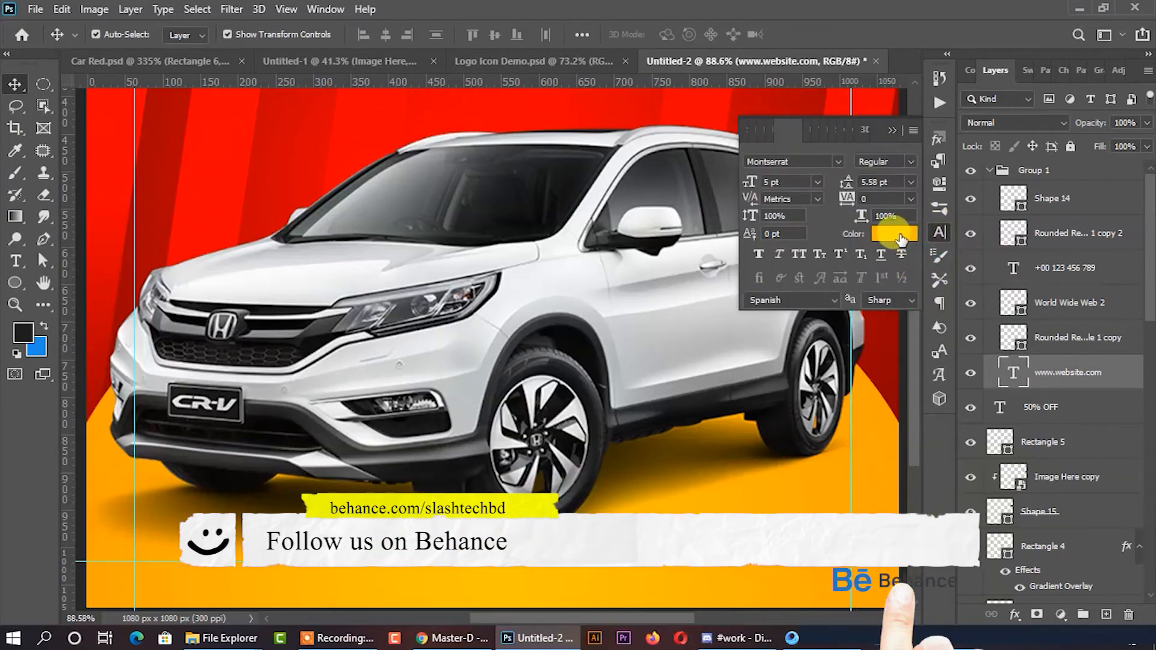
left_click_drag(719, 485, 701, 512)
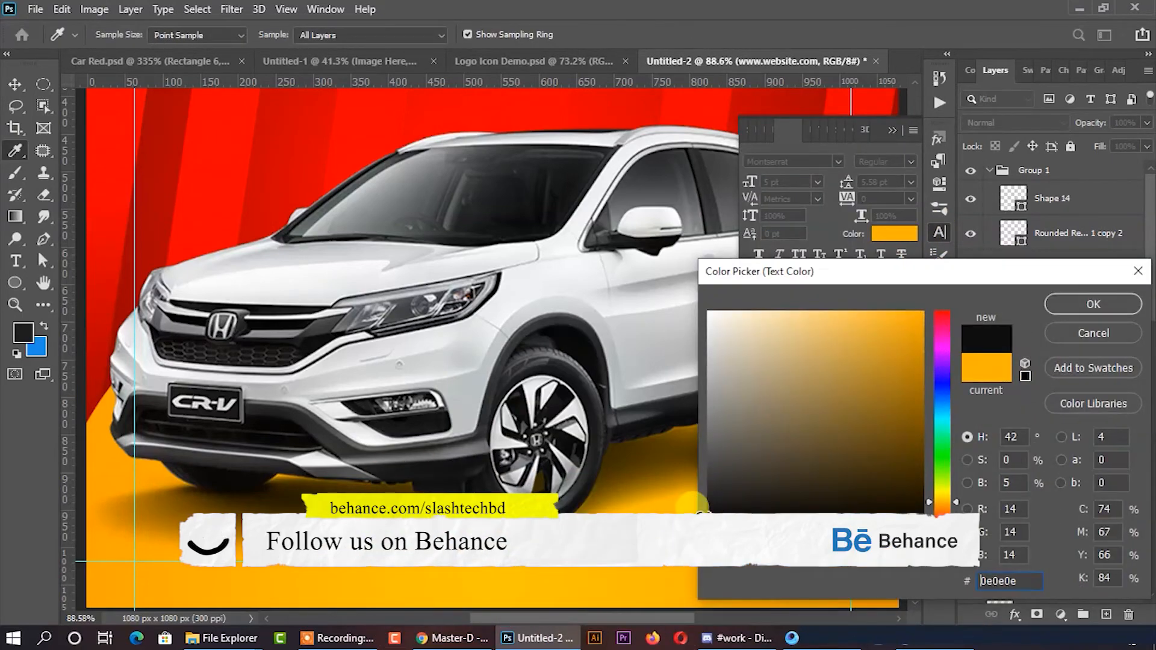
left_click(1081, 304)
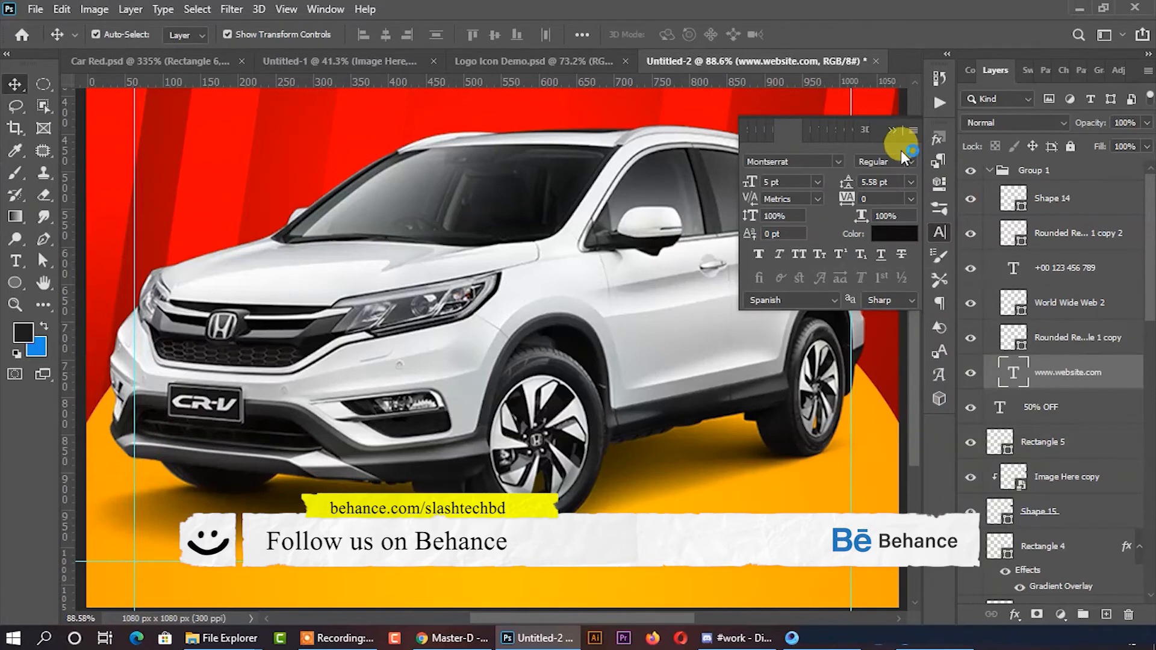
left_click(892, 130)
scroll(475, 398, "down", 5)
left_click(816, 414)
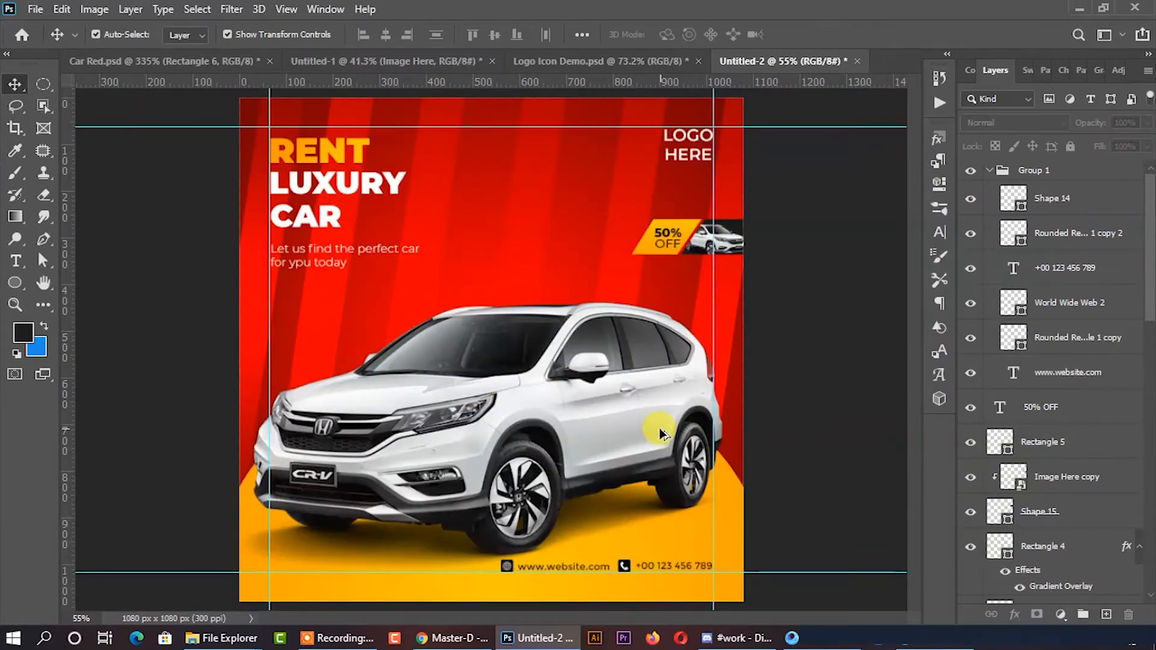
scroll(602, 429, "down", 1)
left_click(569, 428)
left_click(834, 404)
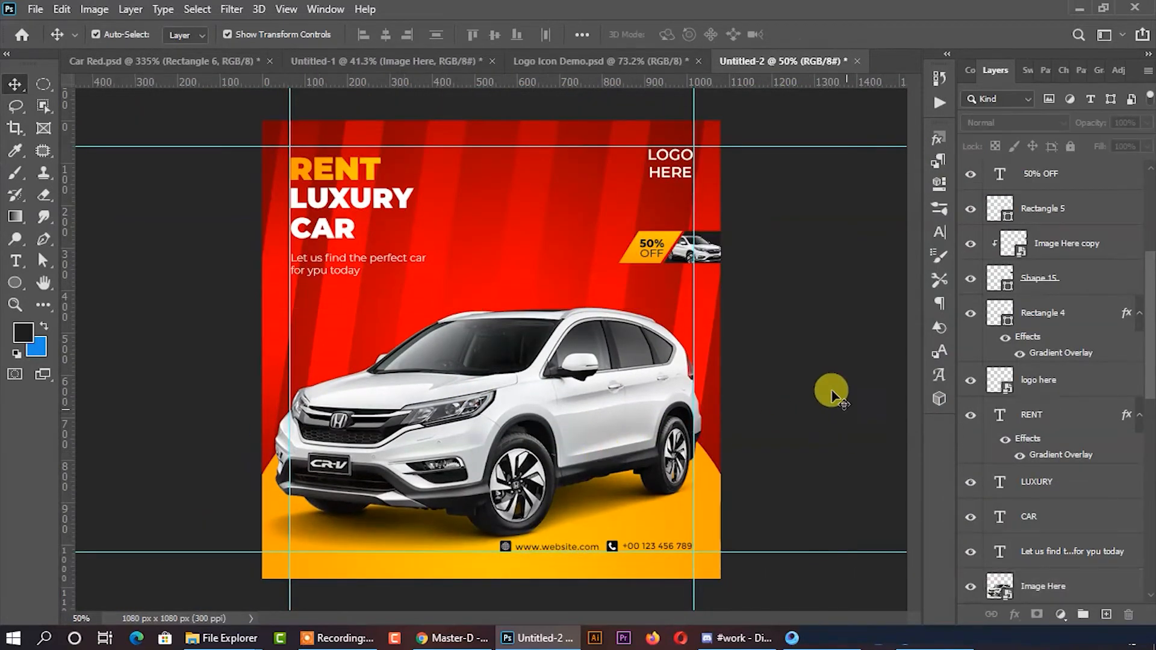
Step: Copy the white rectangular dot grid from Logo Icon Demo.psd into Untitled-2, placing it beside the canvas's left edge above the car's hood
left_click(602, 66)
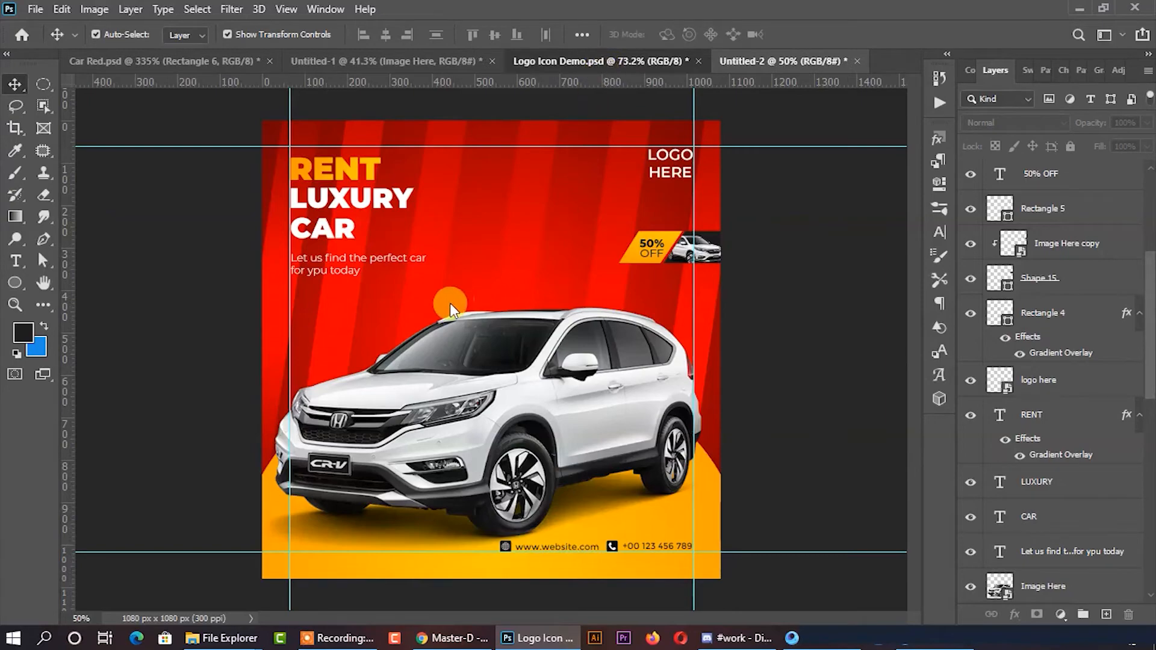
scroll(222, 420, "up", 2)
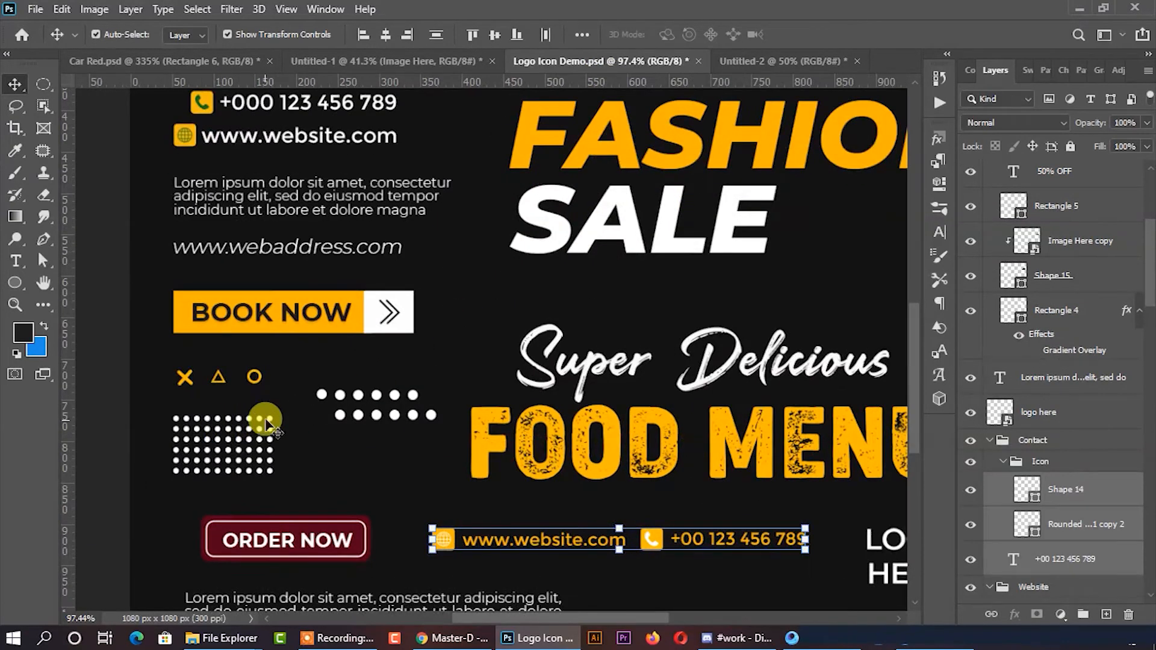
left_click_drag(259, 422, 279, 341)
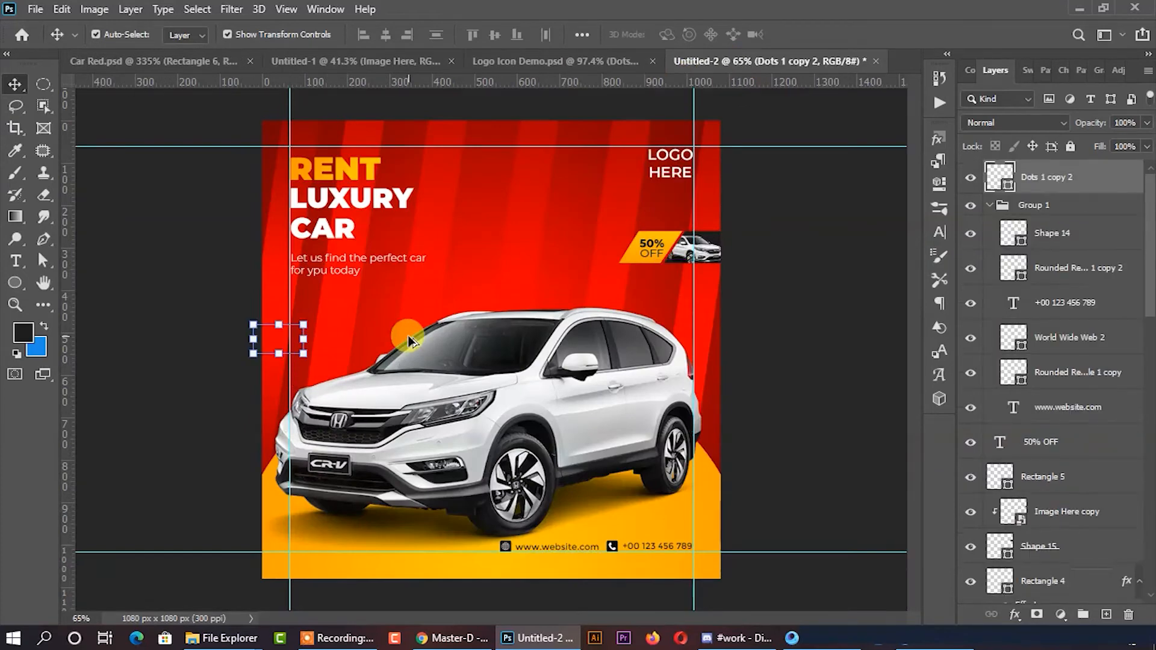
Step: Nudge the dot grid right and slightly up so it sits just inside the canvas's left edge
scroll(408, 334, "up", 2)
key("Right")
key("Right")
key("Right")
key("Right")
key("Right")
key("Right")
key("Right")
key("Right")
key("Right")
key("Right")
key("Right")
key("Up")
key("Up")
key("Up")
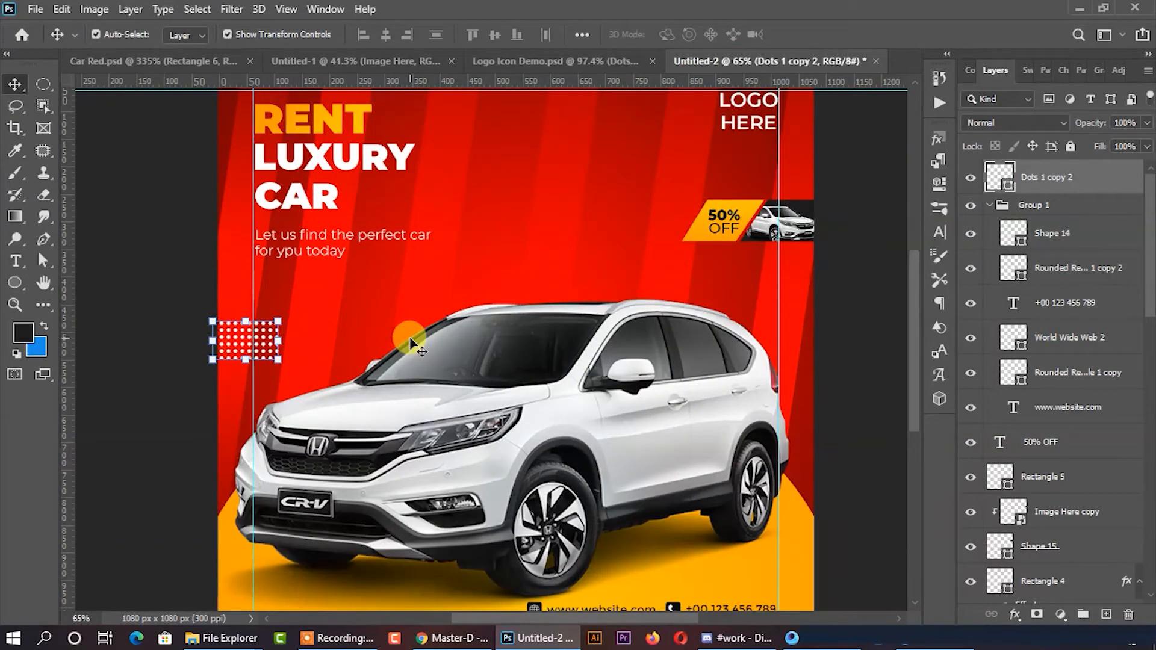
left_click(834, 370)
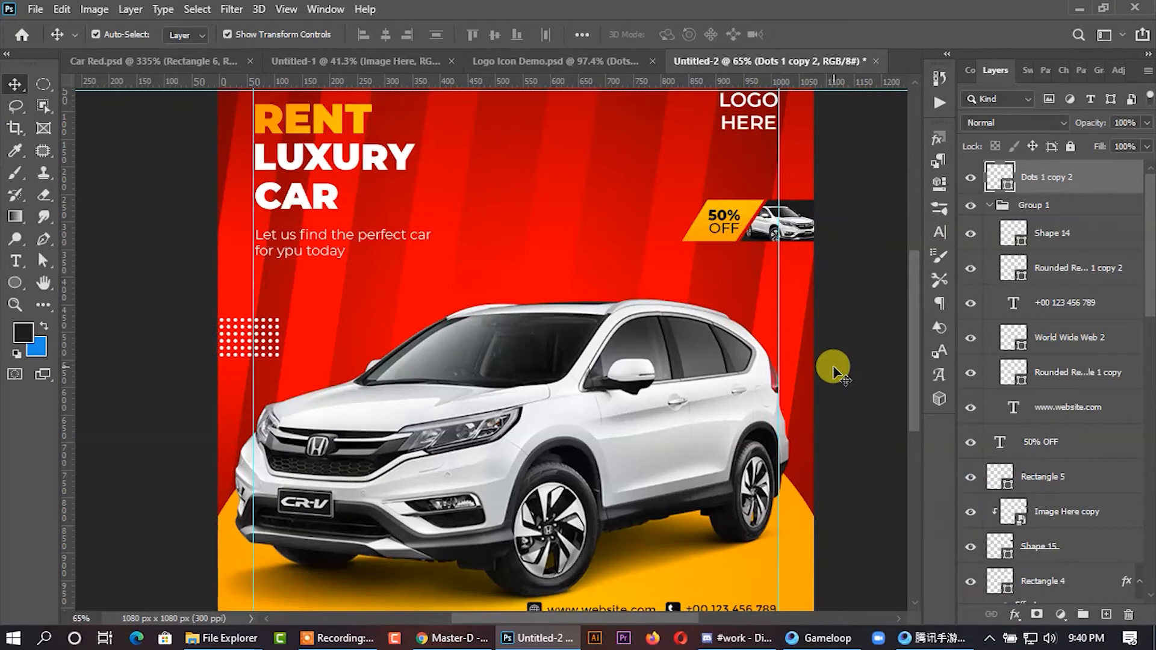
Step: Shift the dot grid slightly further up, collapse Group 1 and deselect everything
key("ctrl+0")
left_click(1037, 176)
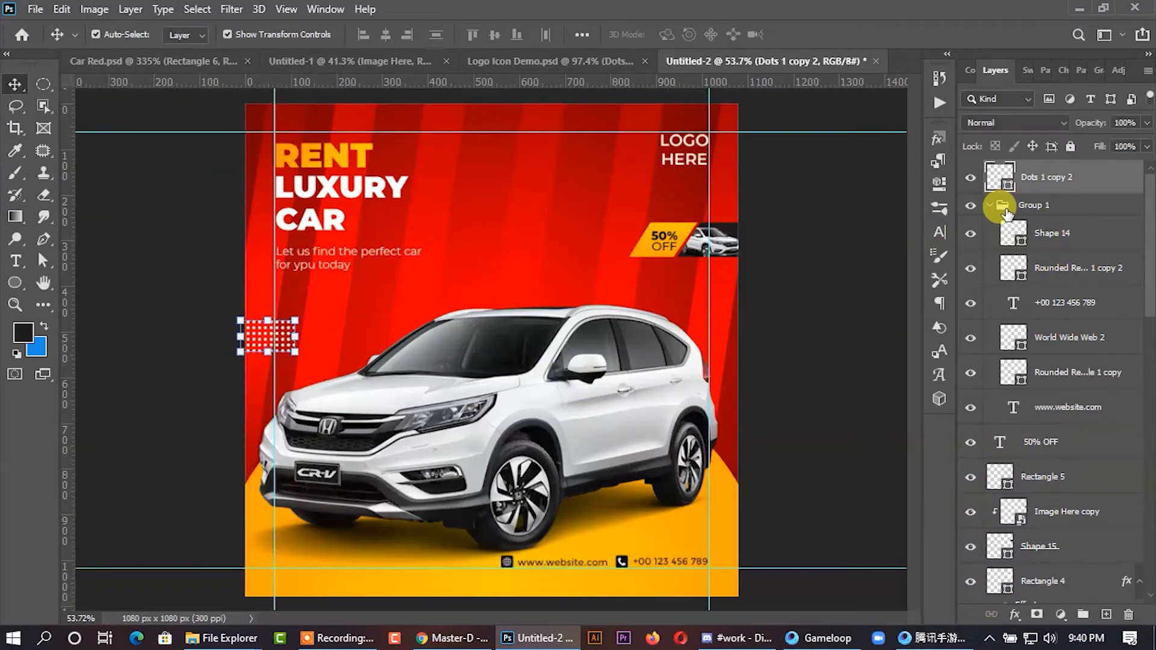
left_click(995, 206)
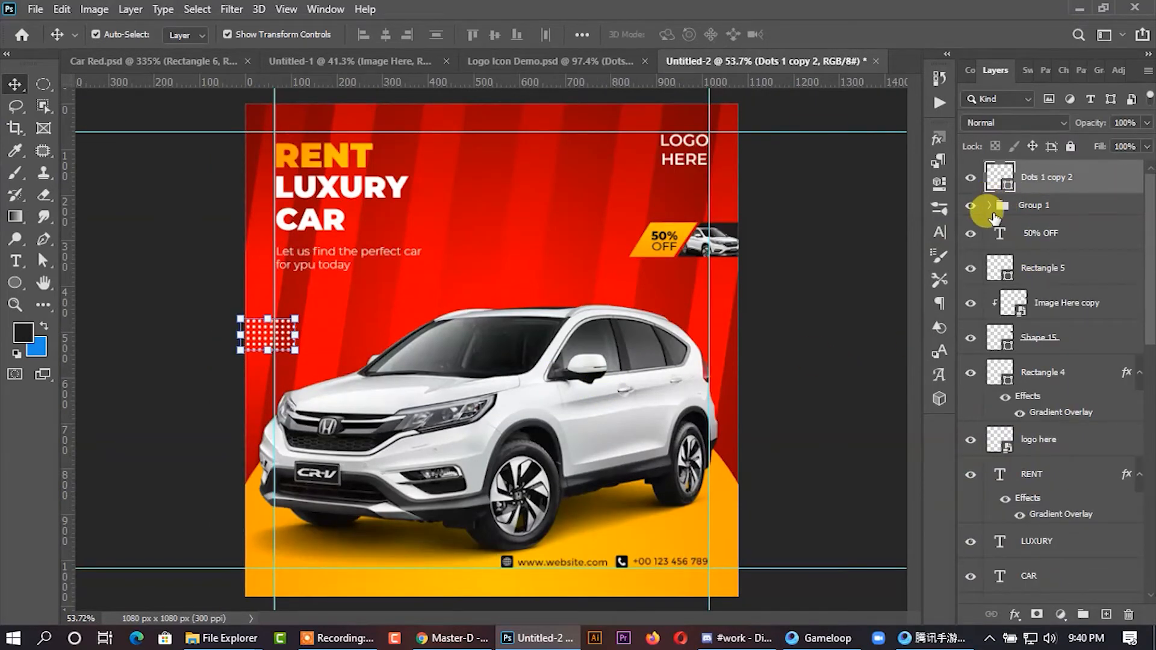
left_click(807, 322)
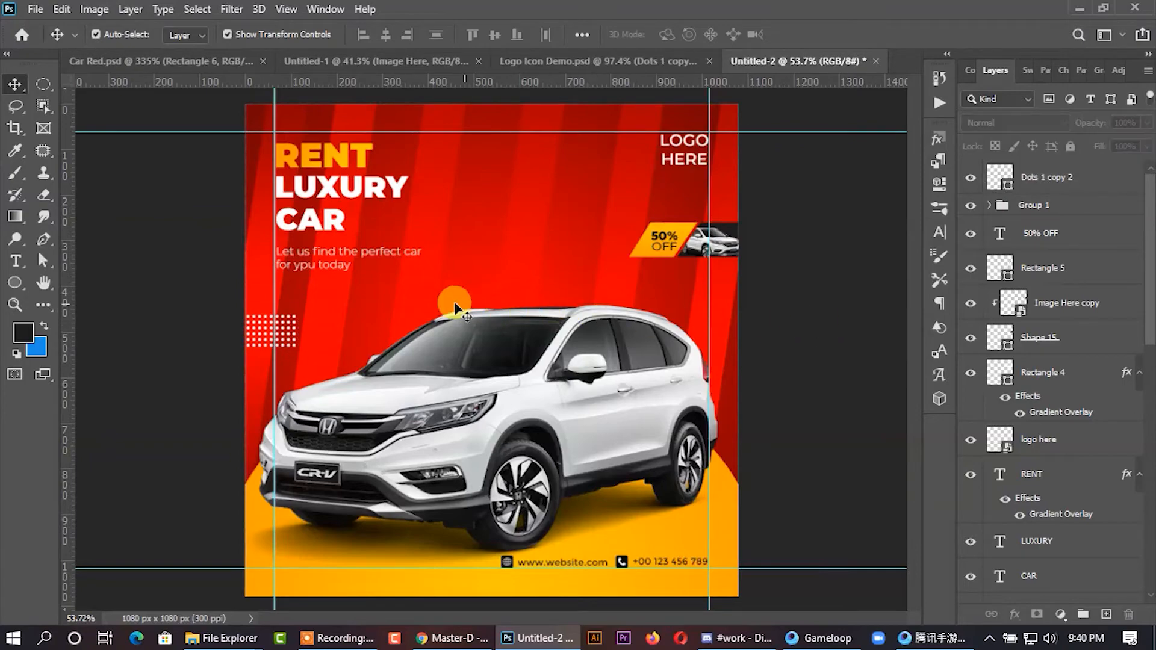
Step: Duplicate the dot grid and place the copy at the canvas's right edge, between the logo and the 50% OFF badge
scroll(287, 298, "up", 2)
left_click_drag(300, 327, 474, 286)
key("ctrl+t")
scroll(321, 346, "down", 2)
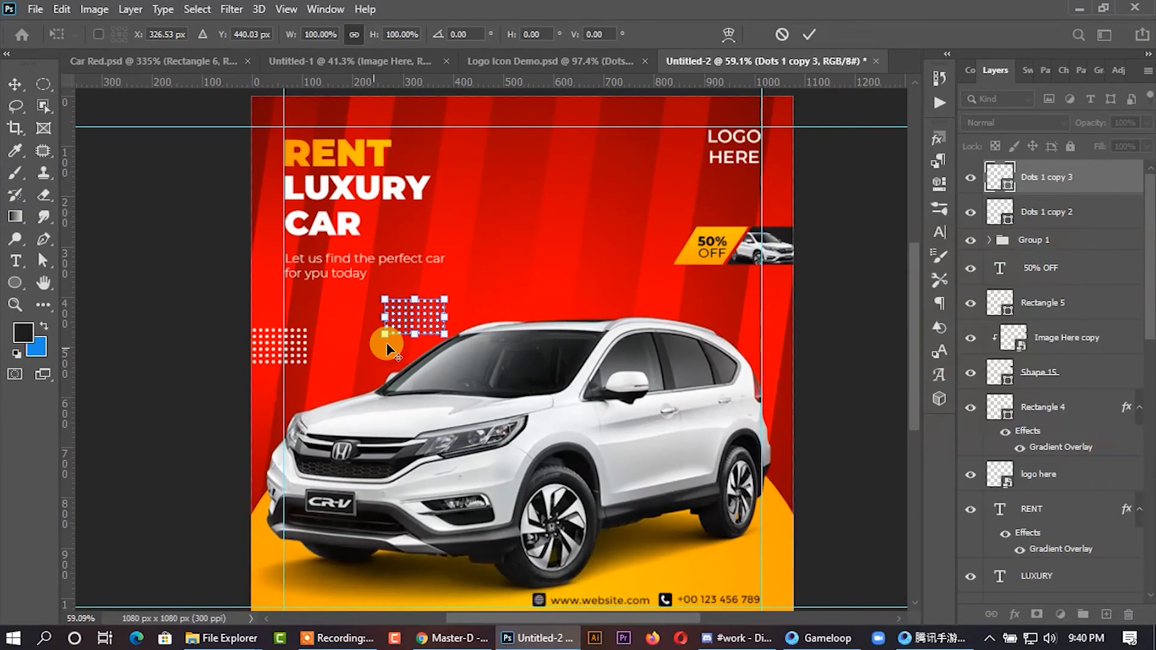
key("Return")
left_click_drag(419, 319, 782, 201)
left_click(891, 196)
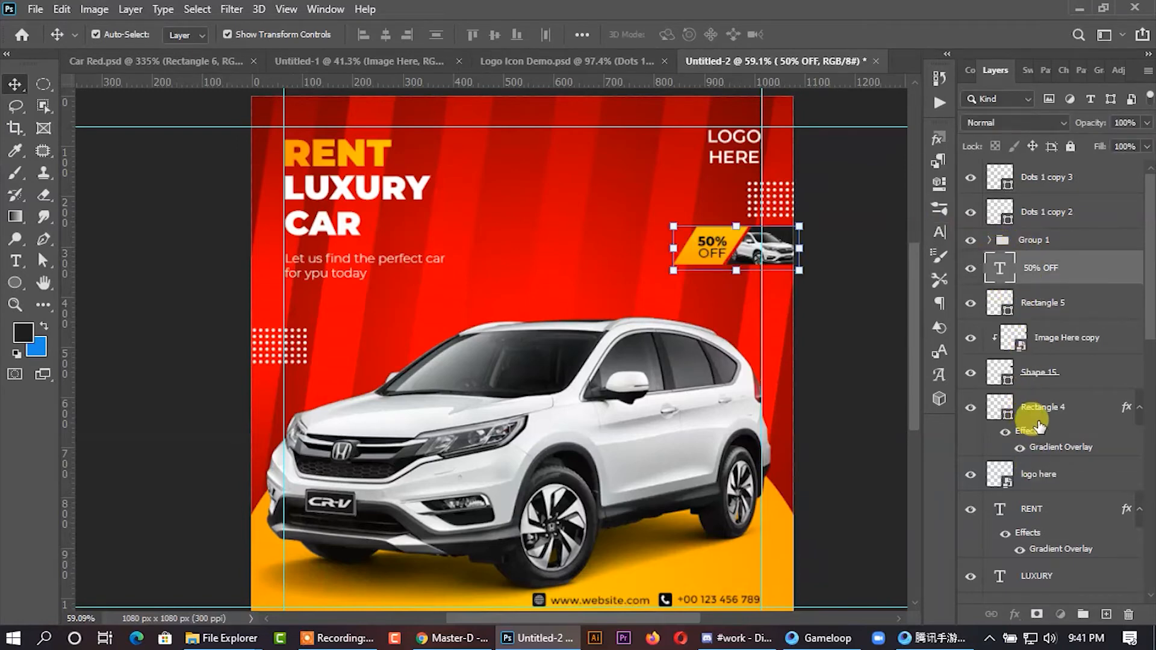
double_click(1027, 394)
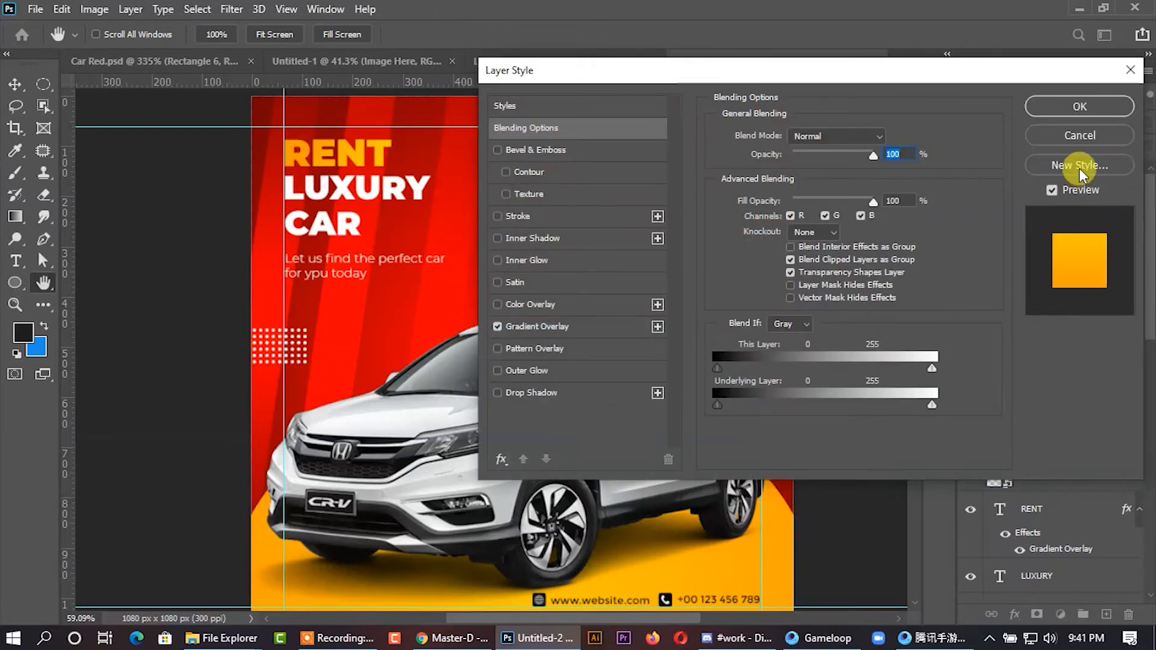
left_click(1074, 132)
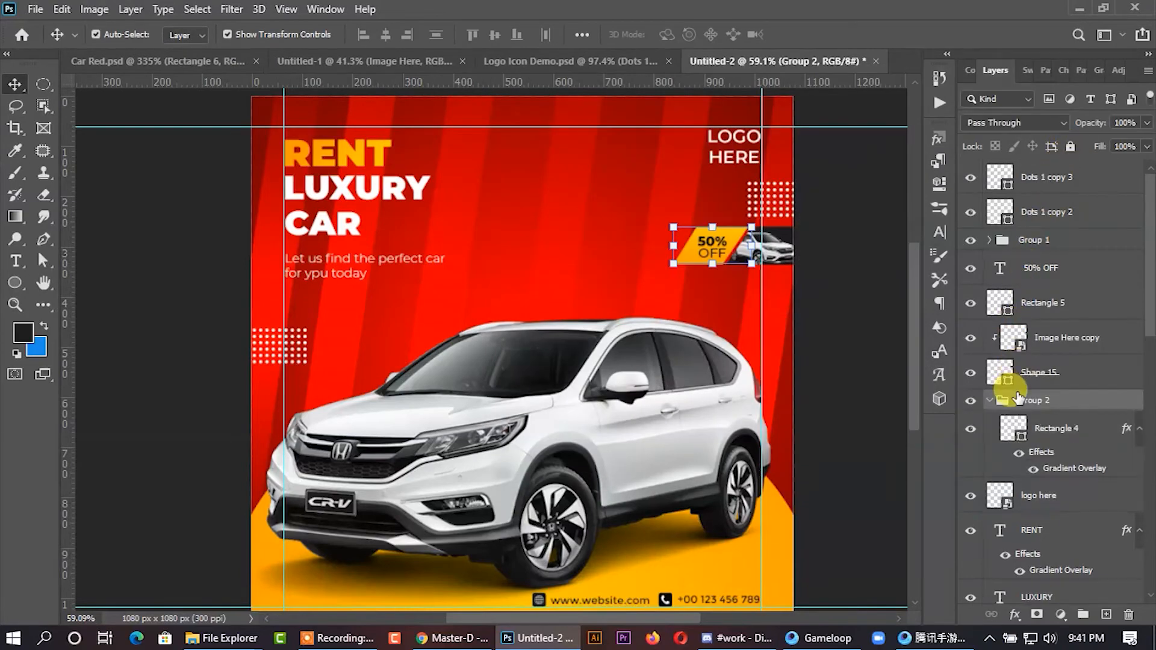
key("ctrl+shift+g")
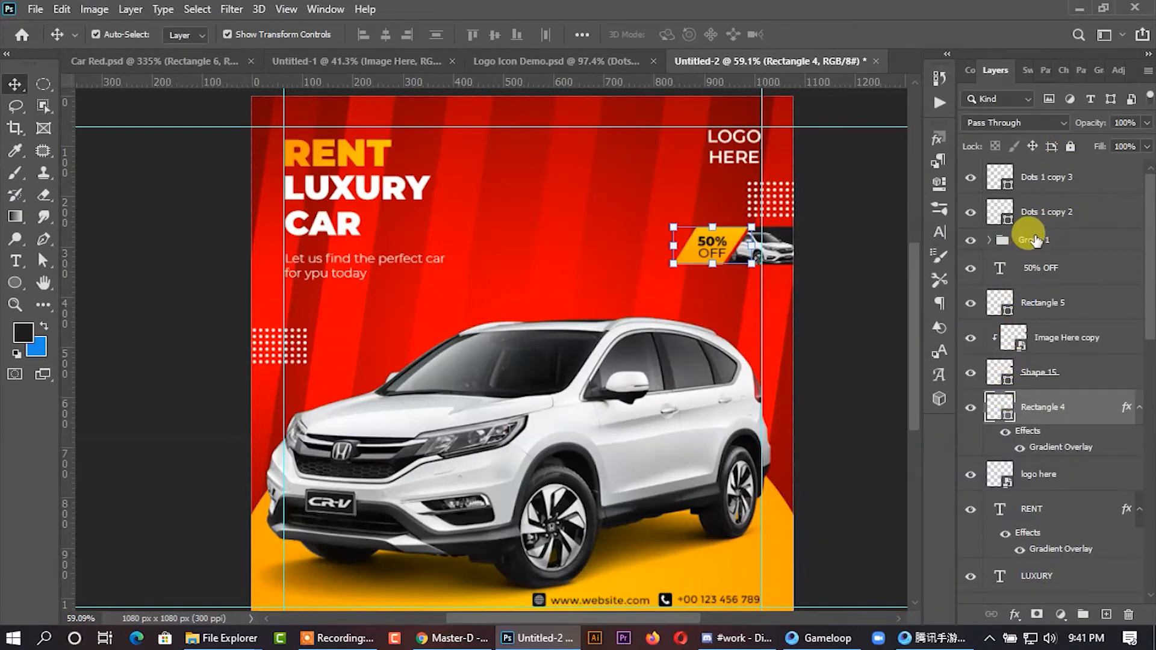
Step: Group the discount badge layers, from the 50% OFF text down to Rectangle 4
left_click(1034, 238)
left_click(1032, 279)
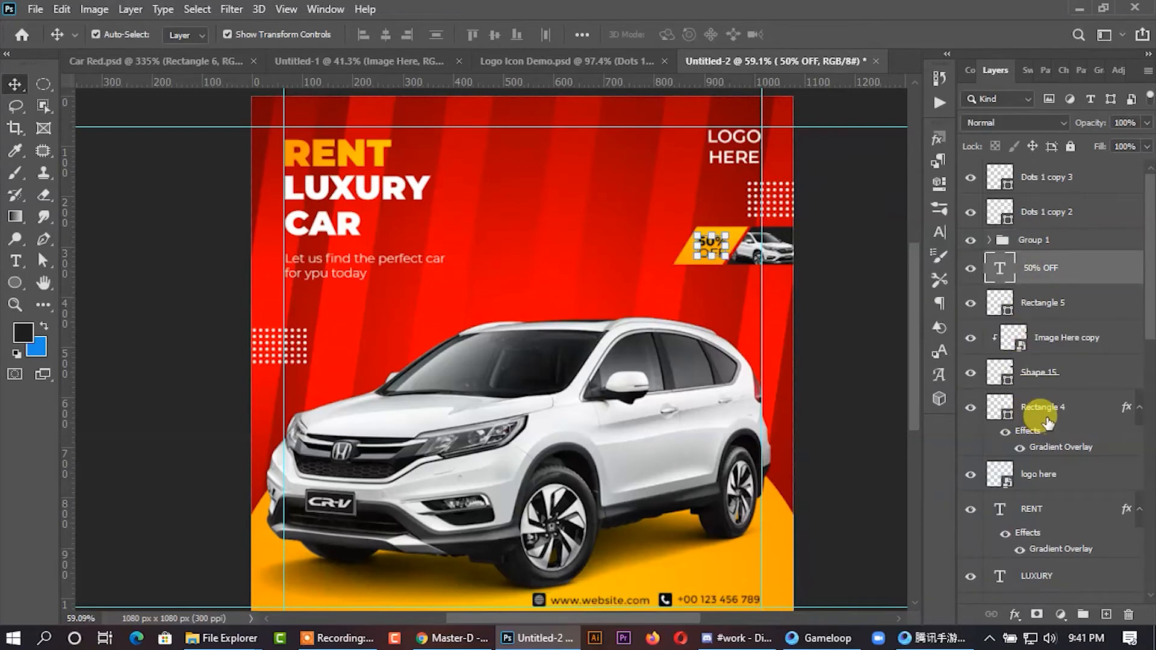
left_click(1048, 422, "shift")
key("ctrl+g")
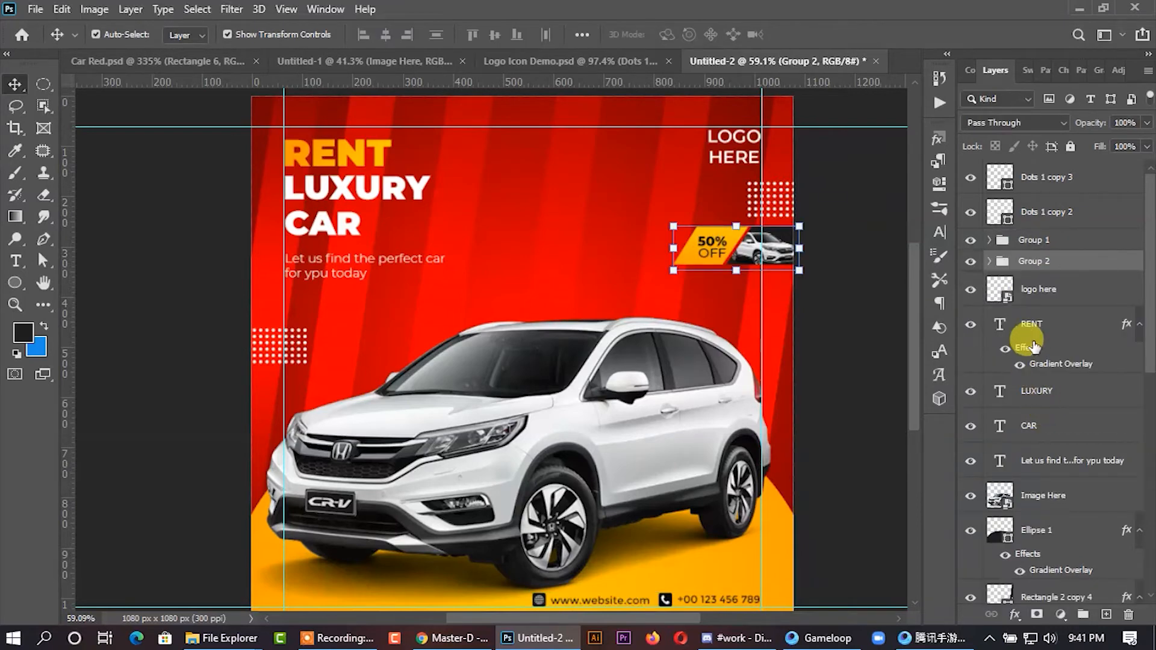
Step: Move the discount badge group straight down, widening the gap between it and the dot grid above
key("shift+Down")
key("shift+Down")
key("shift+Down")
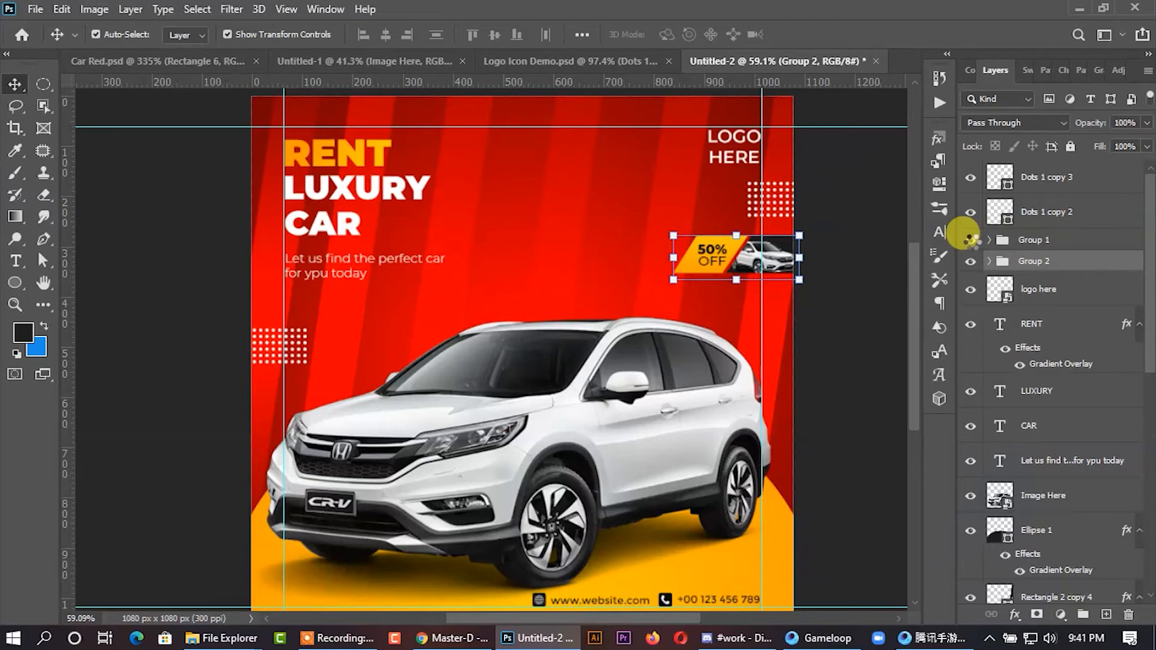
key("shift+Down")
key("shift+Down")
key("shift+Down")
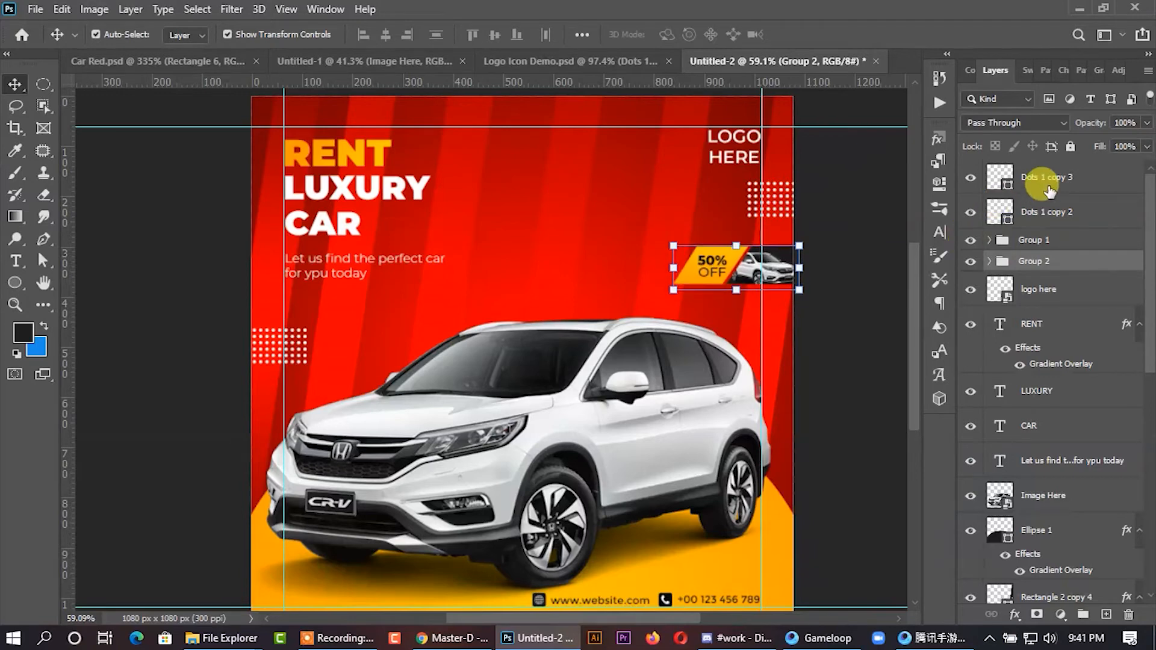
Step: Shift the dot grid above the badge (Dots 1 copy 3) down and scale it to 73.66%
left_click(1050, 187)
key("shift+Down")
key("shift+Down")
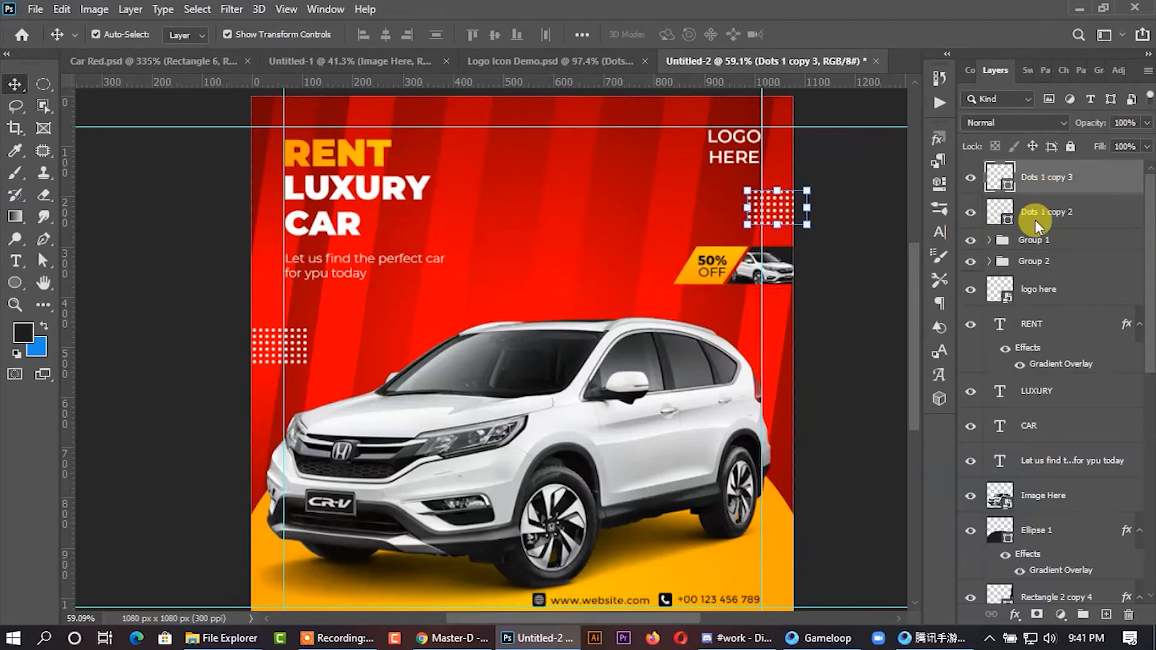
scroll(842, 186, "up", 3)
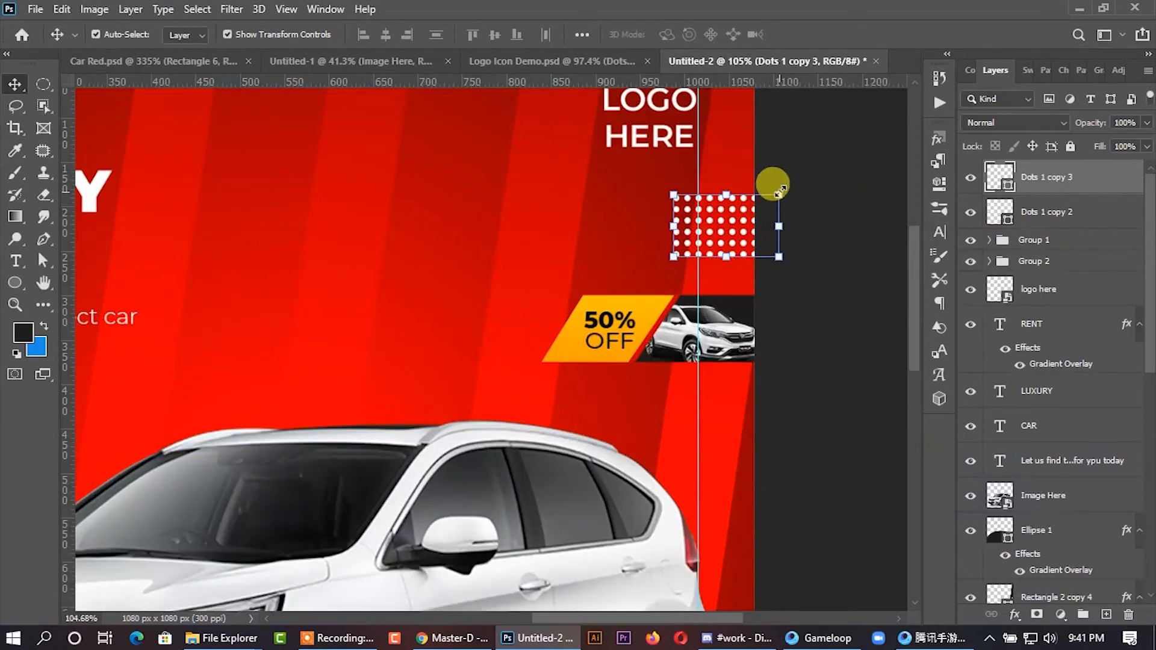
left_click_drag(777, 194, 763, 202)
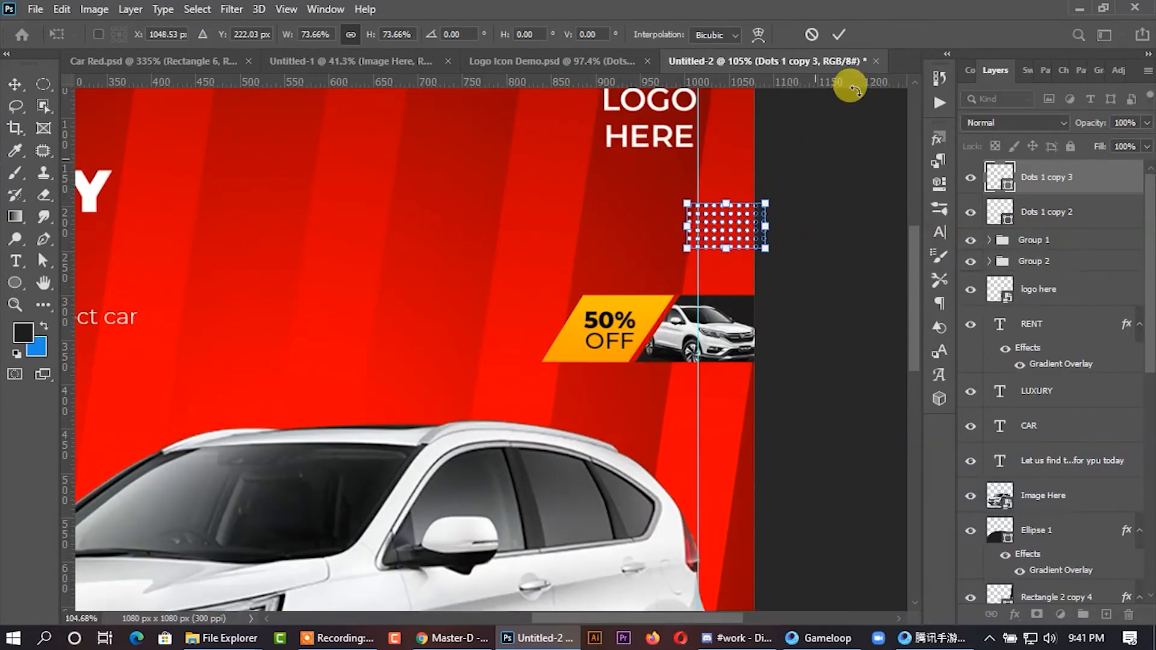
left_click(841, 38)
scroll(831, 268, "down", 4)
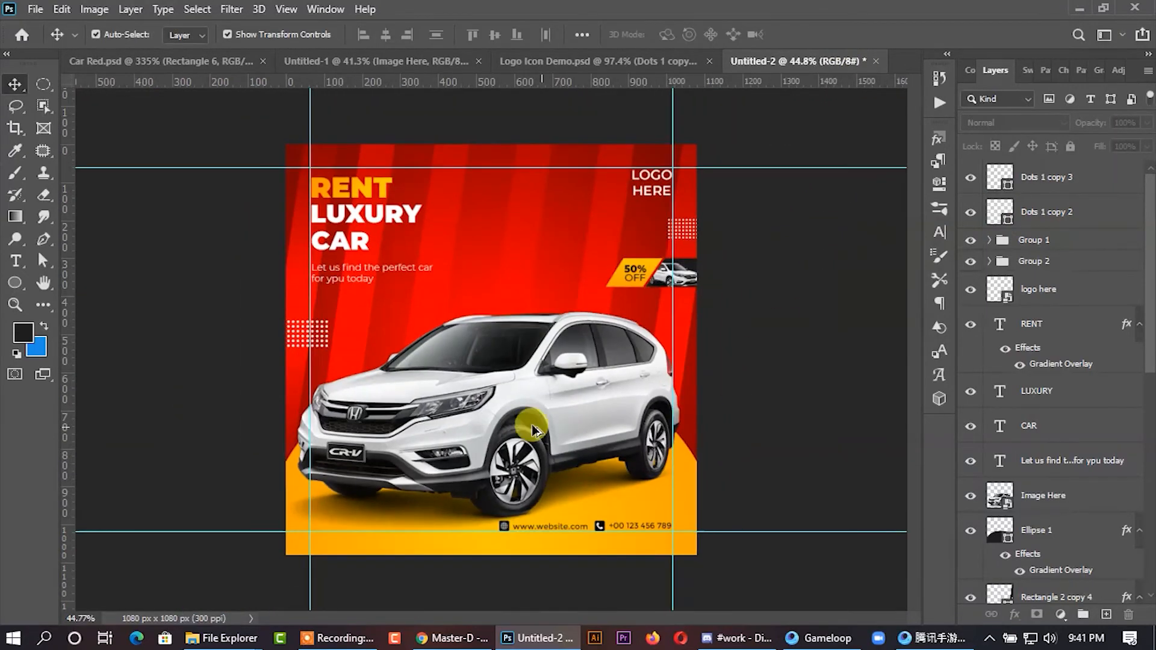
scroll(452, 421, "up", 1)
Step: Copy the small orange X shape from Logo Icon Demo.psd into Untitled-2, placing it beside the headline
left_click(622, 60)
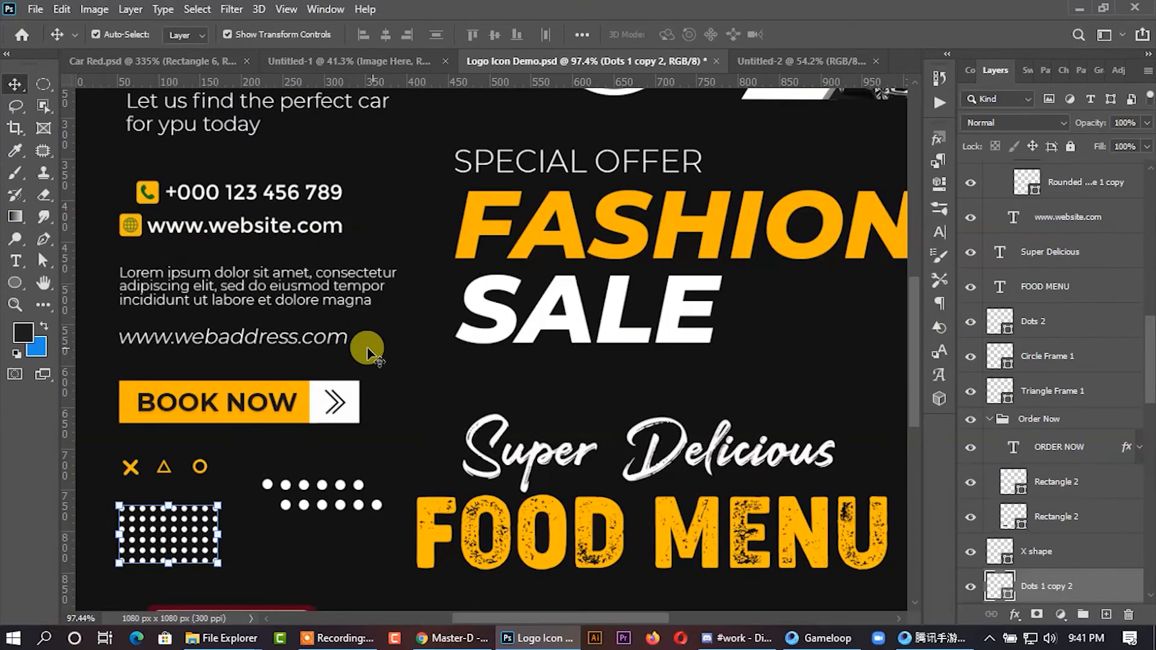
scroll(368, 349, "down", 2)
scroll(176, 423, "up", 3)
left_click_drag(187, 455, 474, 191)
Step: Rotate the X shape by 23.22° and enlarge it to 178.80%
key("ctrl+t")
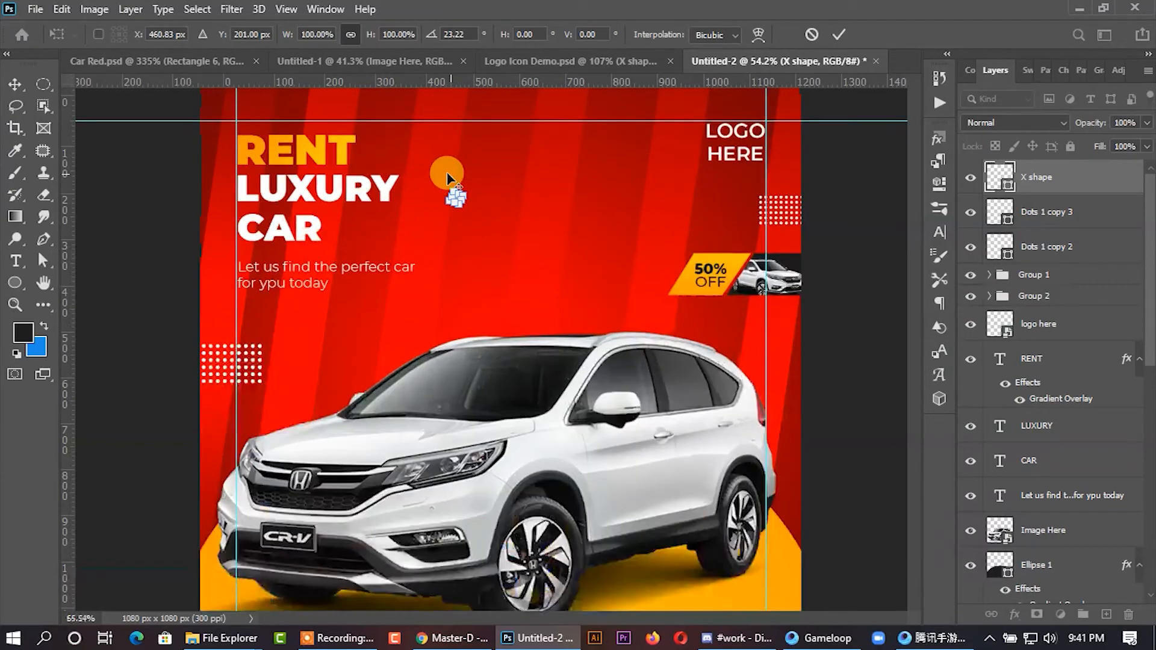
scroll(447, 175, "up", 3)
left_click_drag(471, 209, 482, 205)
left_click(839, 40)
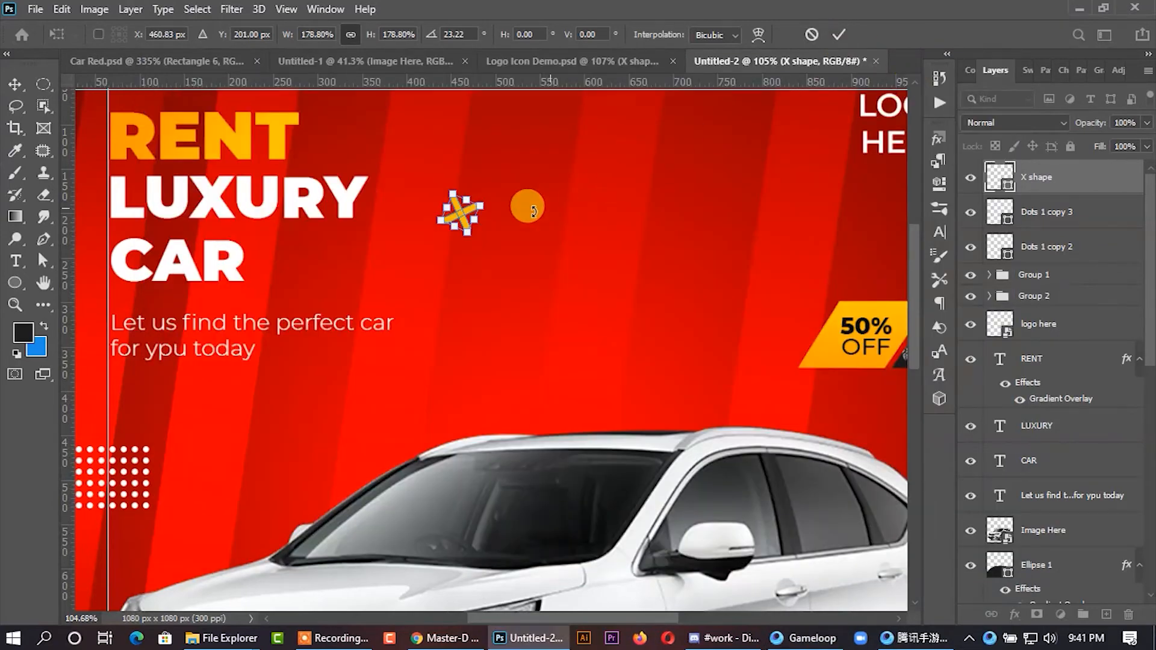
scroll(398, 214, "down", 2)
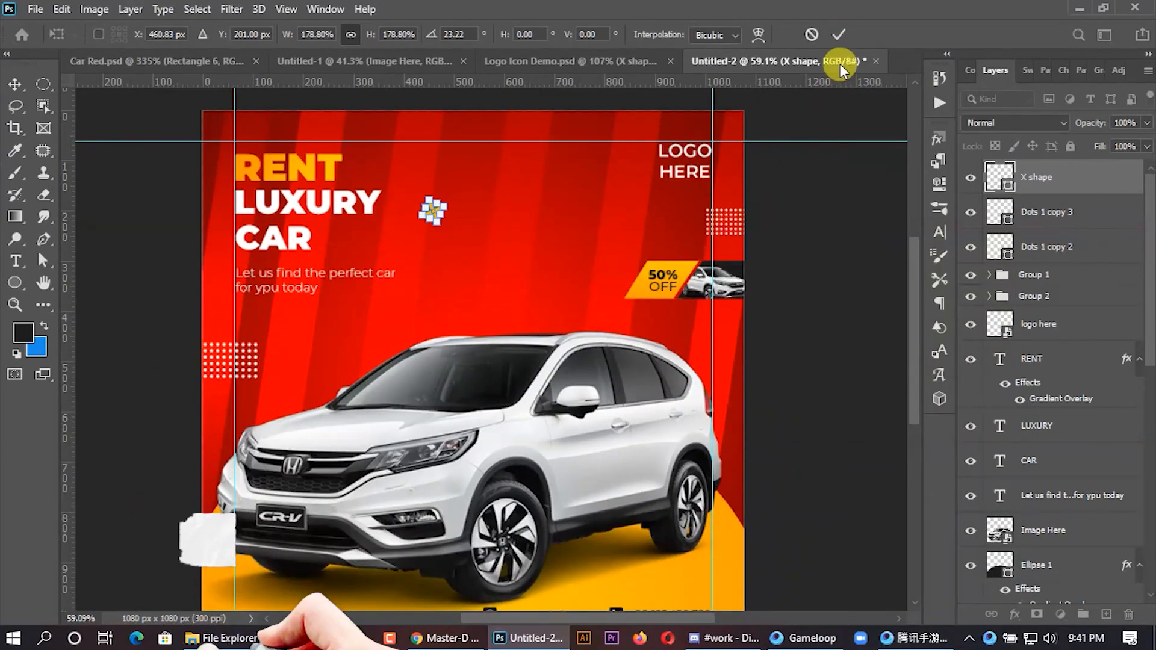
left_click(839, 35)
Step: Move the X shape slightly away from the headline and rotate it into an upright plus sign
left_click(816, 171)
left_click_drag(433, 212, 497, 226)
scroll(443, 186, "up", 8)
left_click(838, 35)
scroll(586, 253, "down", 4)
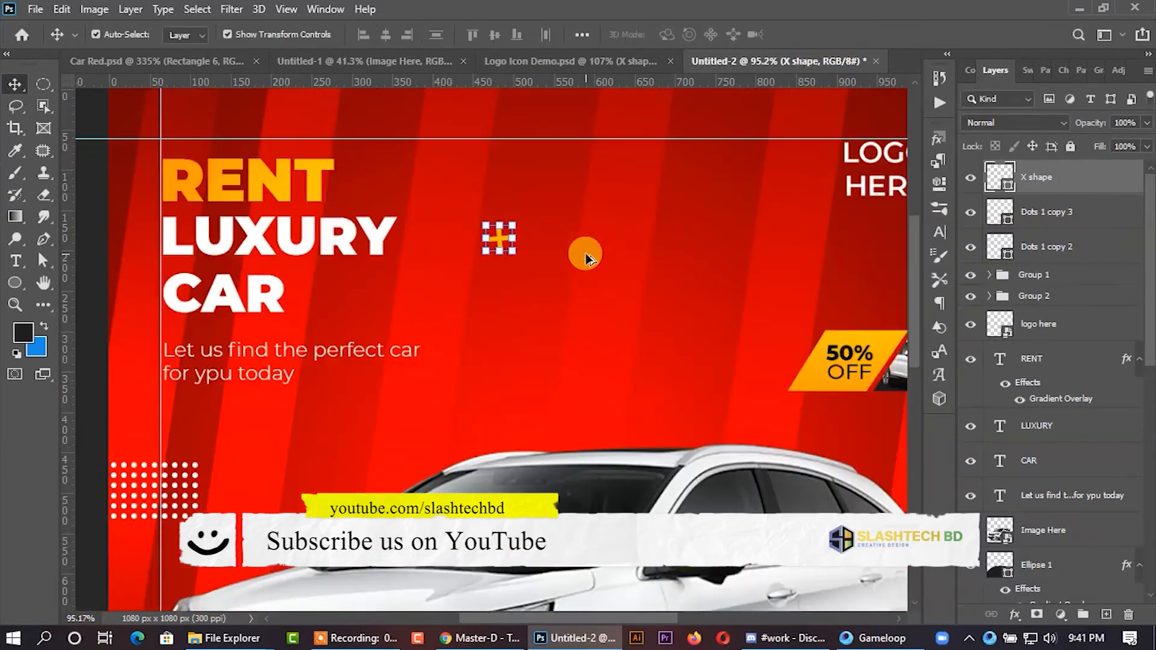
Step: Change the plus-shaped mark's fill colour to yellow #fcdb00
double_click(1007, 189)
left_click_drag(951, 501, 949, 496)
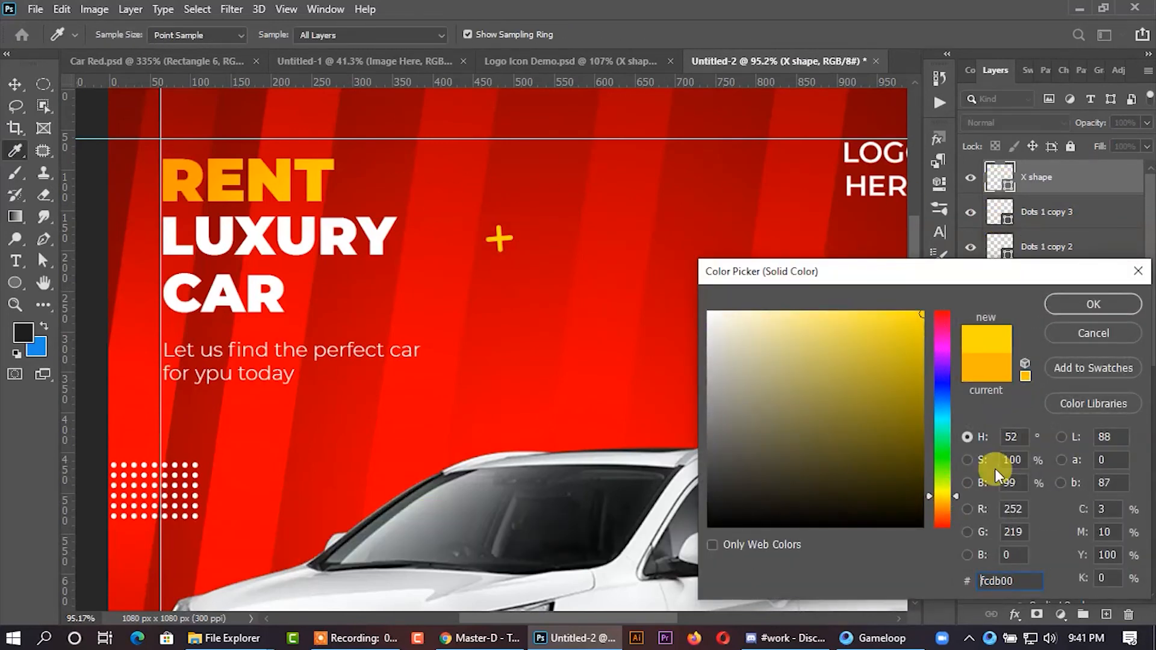
left_click(1092, 305)
key("v")
Step: Duplicate the yellow plus sign and place the copy below the tagline, above the car's windshield
scroll(743, 316, "down", 4)
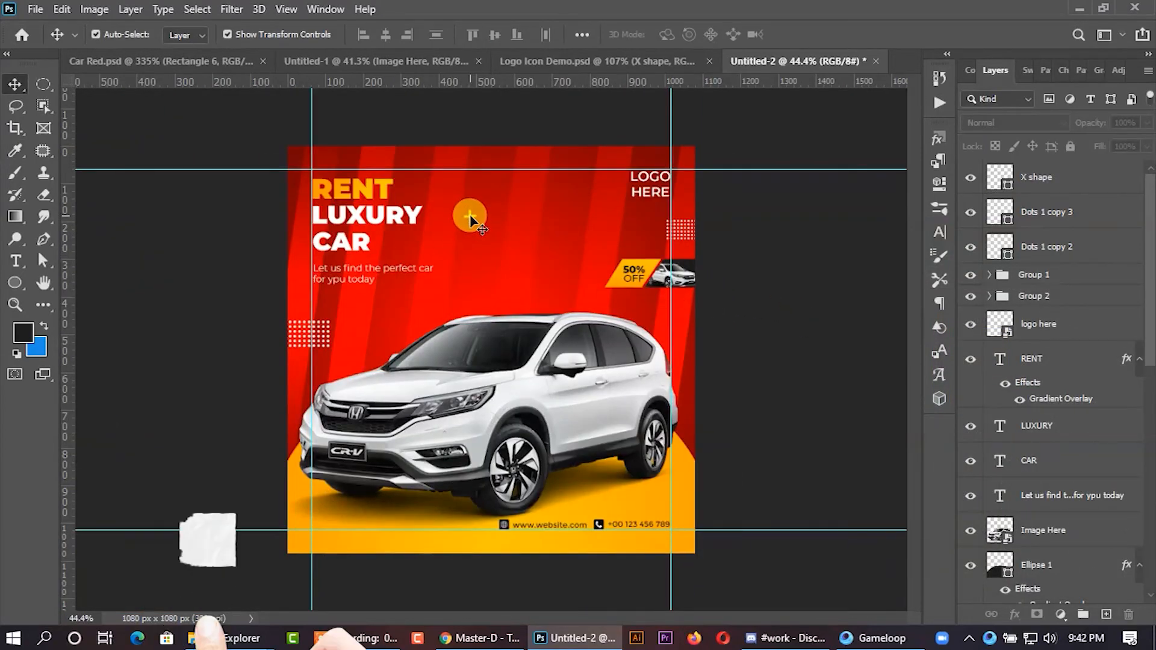
left_click_drag(470, 218, 400, 320)
left_click(822, 310)
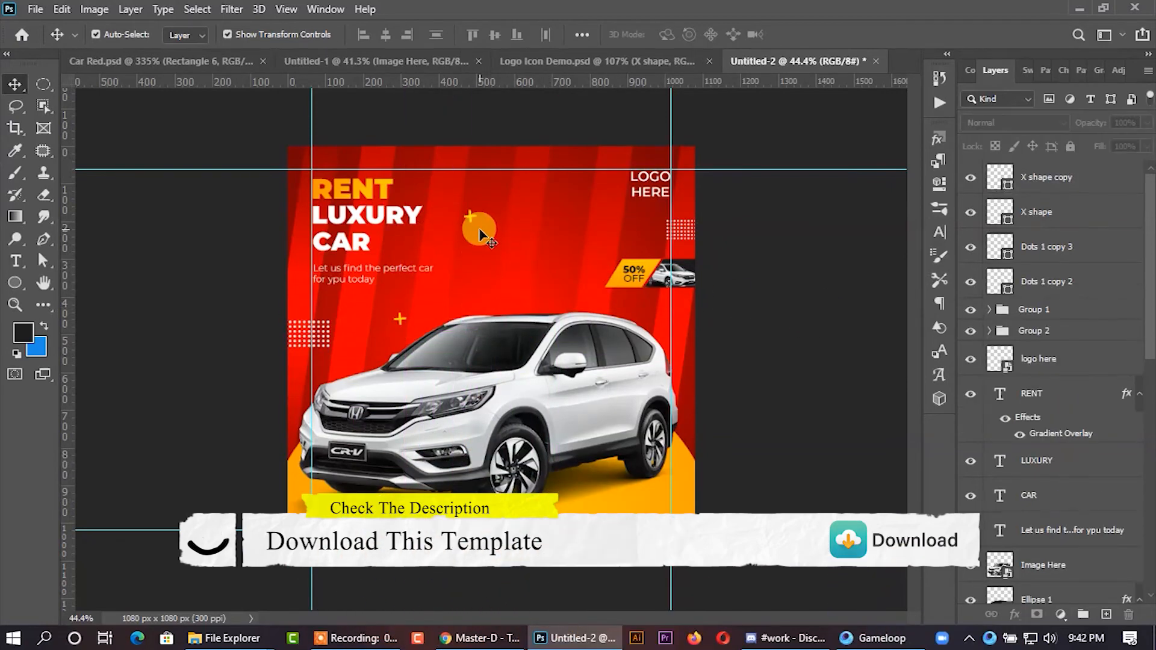
Step: Raise the original plus sign beside the headline slightly and rotate it into an X
left_click(470, 220)
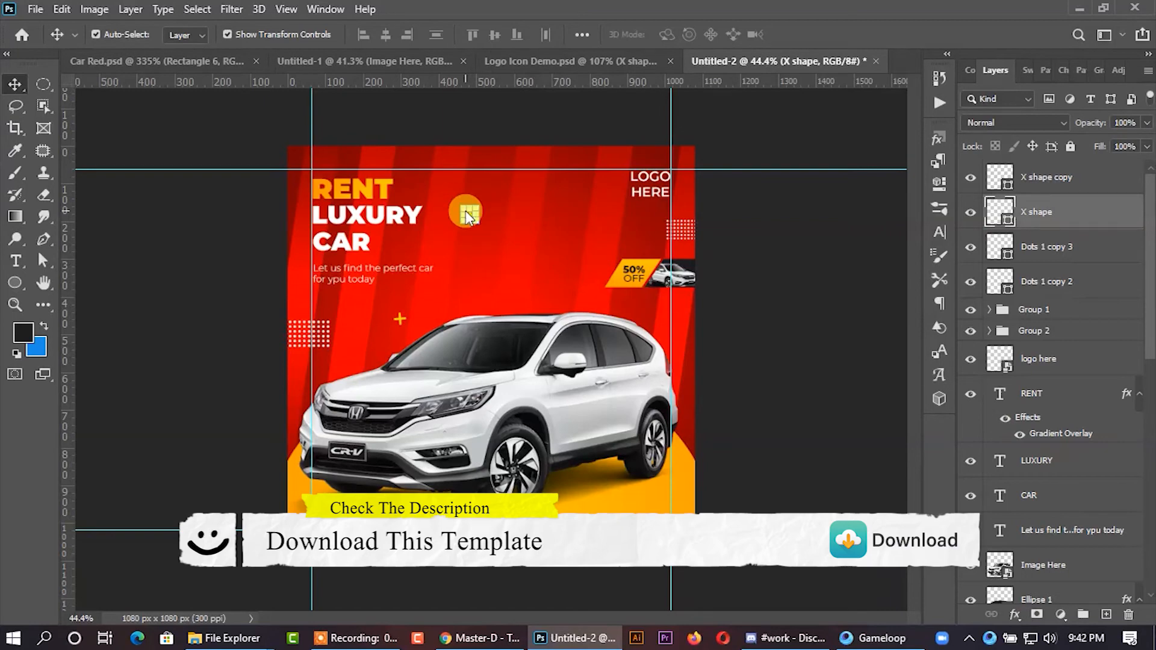
left_click_drag(479, 187, 804, 75)
left_click(840, 35)
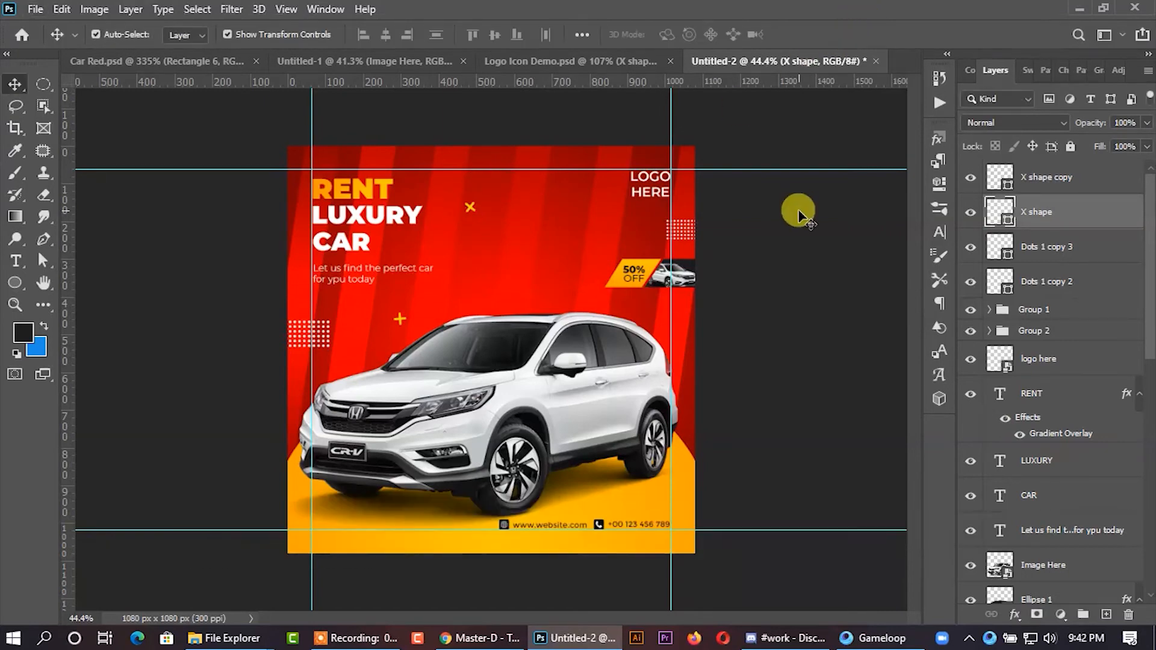
Step: Shift the lower plus sign slightly left, over the car's hood, and deselect it
scroll(749, 212, "down", 1)
scroll(412, 351, "up", 2)
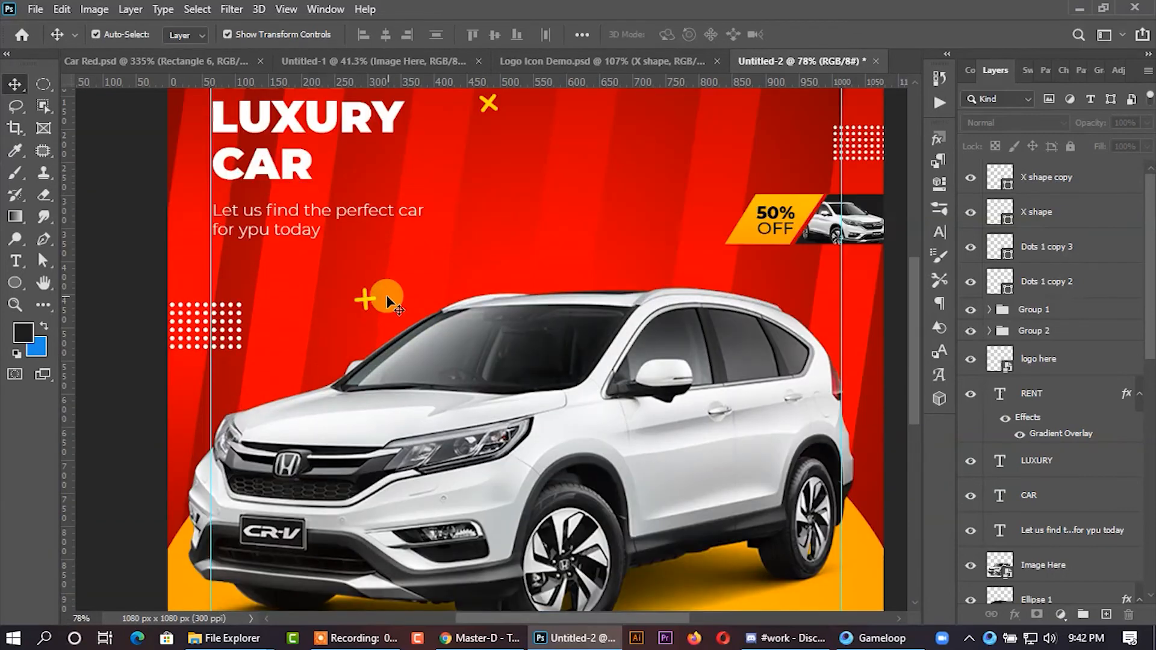
left_click(368, 299)
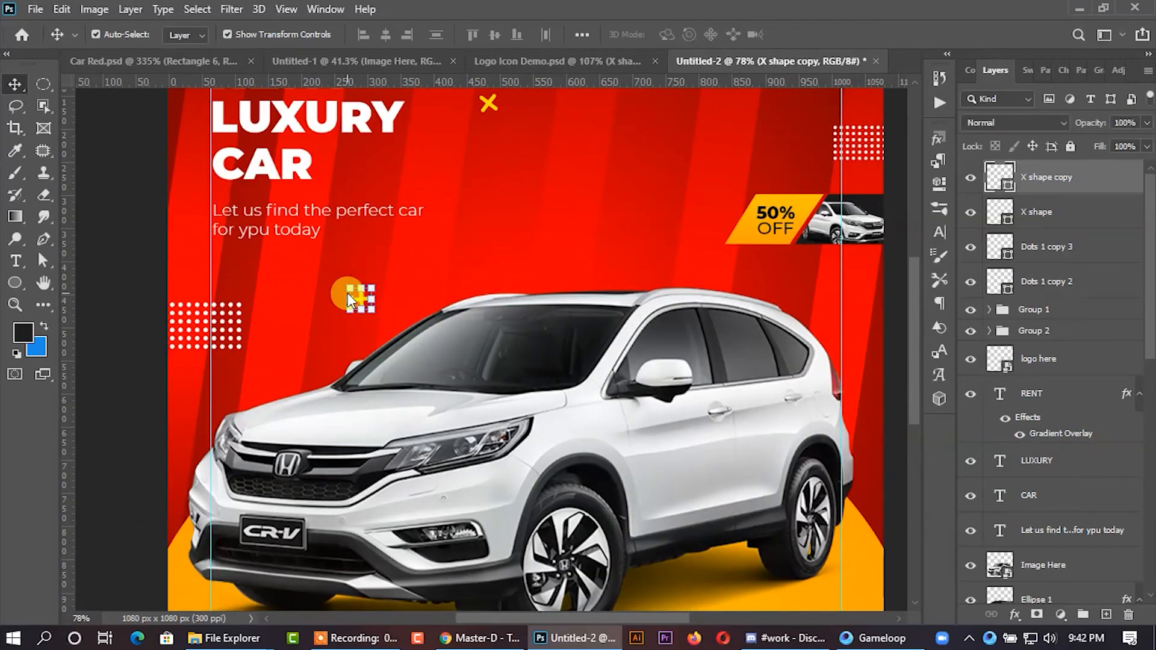
scroll(352, 301, "down", 5)
left_click(803, 373)
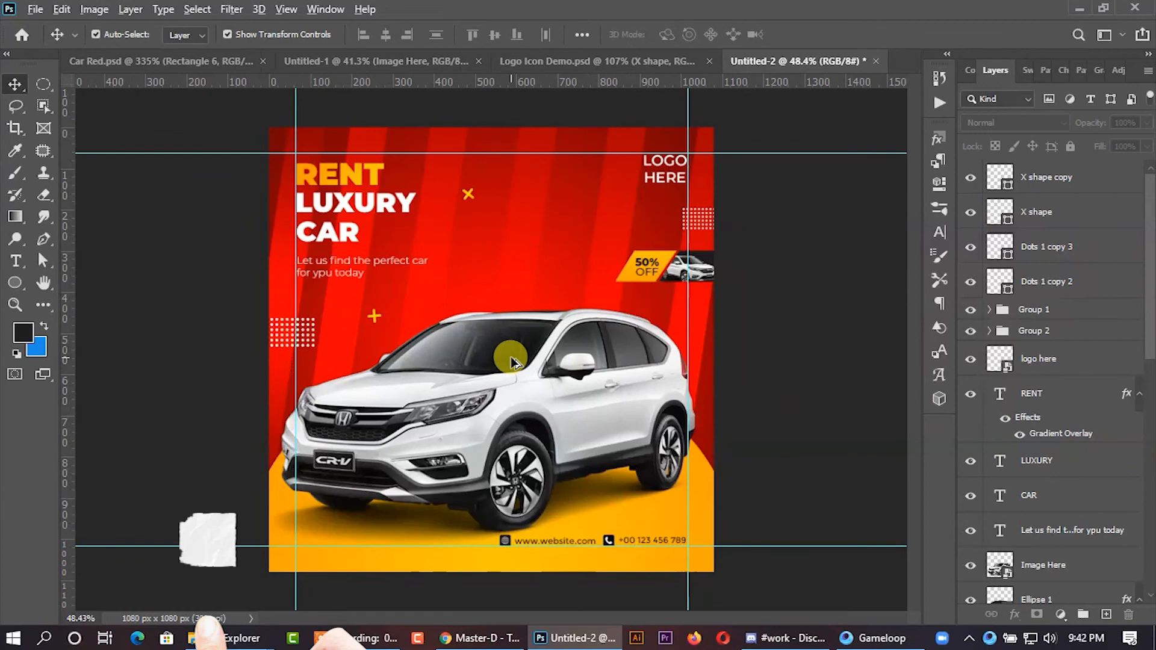
scroll(570, 350, "down", 2)
scroll(512, 391, "up", 3)
scroll(482, 408, "down", 2)
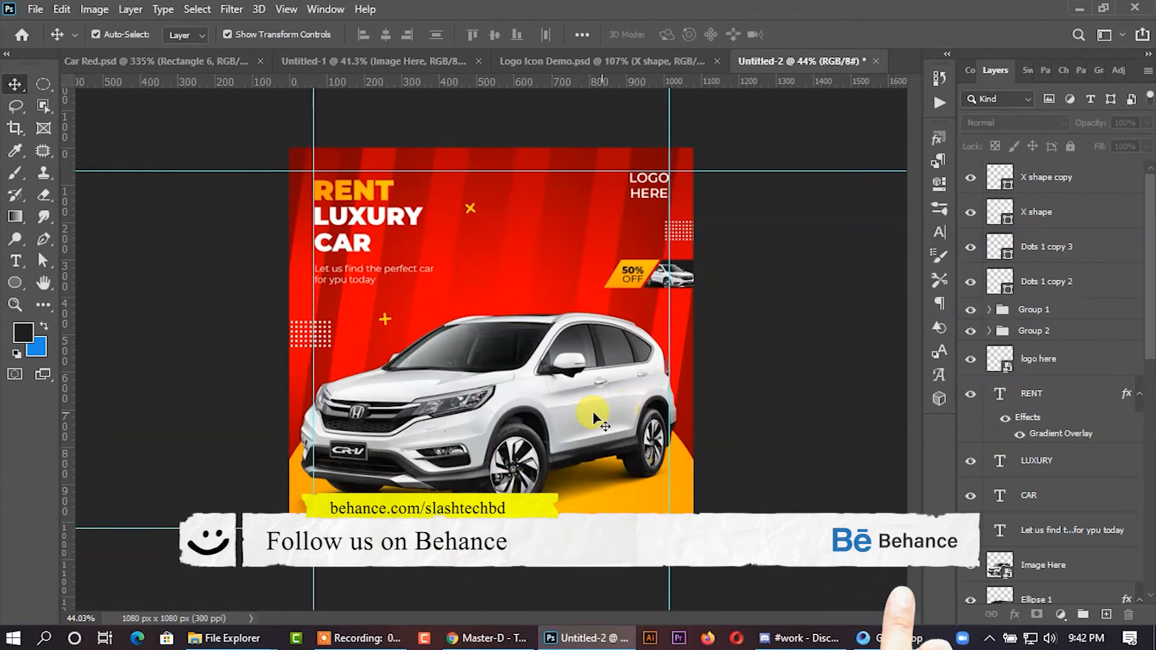
scroll(488, 352, "up", 1)
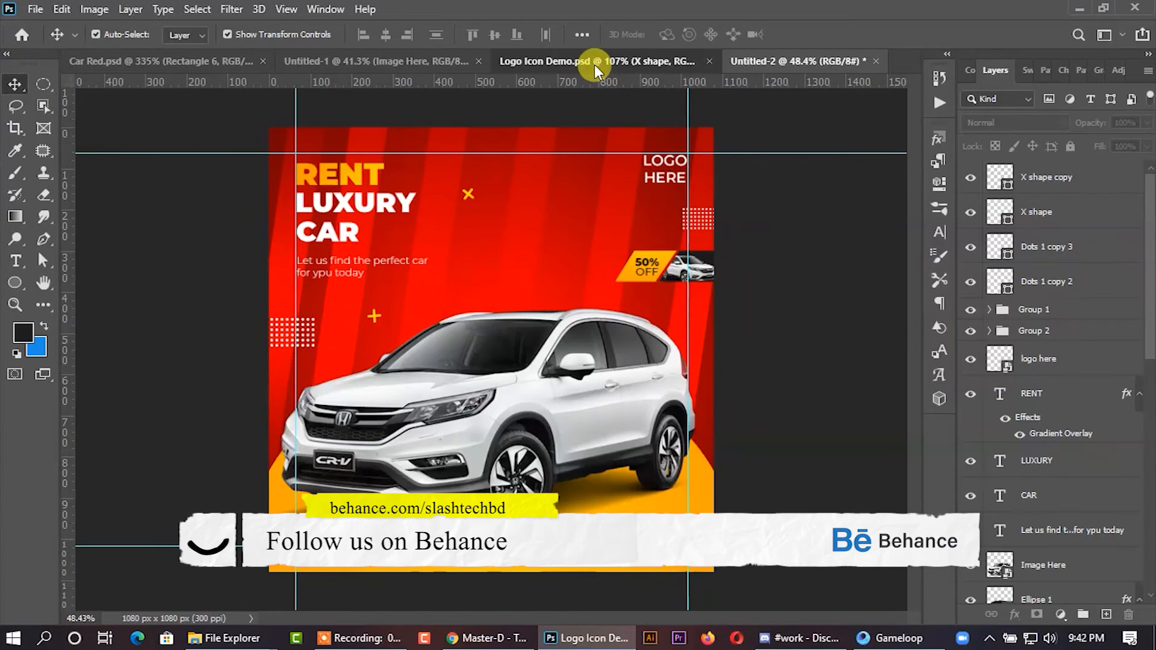
Step: Copy all layers of the BOOK NOW button from Logo Icon Demo.psd into Untitled-2, below the tagline
scroll(423, 336, "down", 3)
scroll(108, 395, "up", 5)
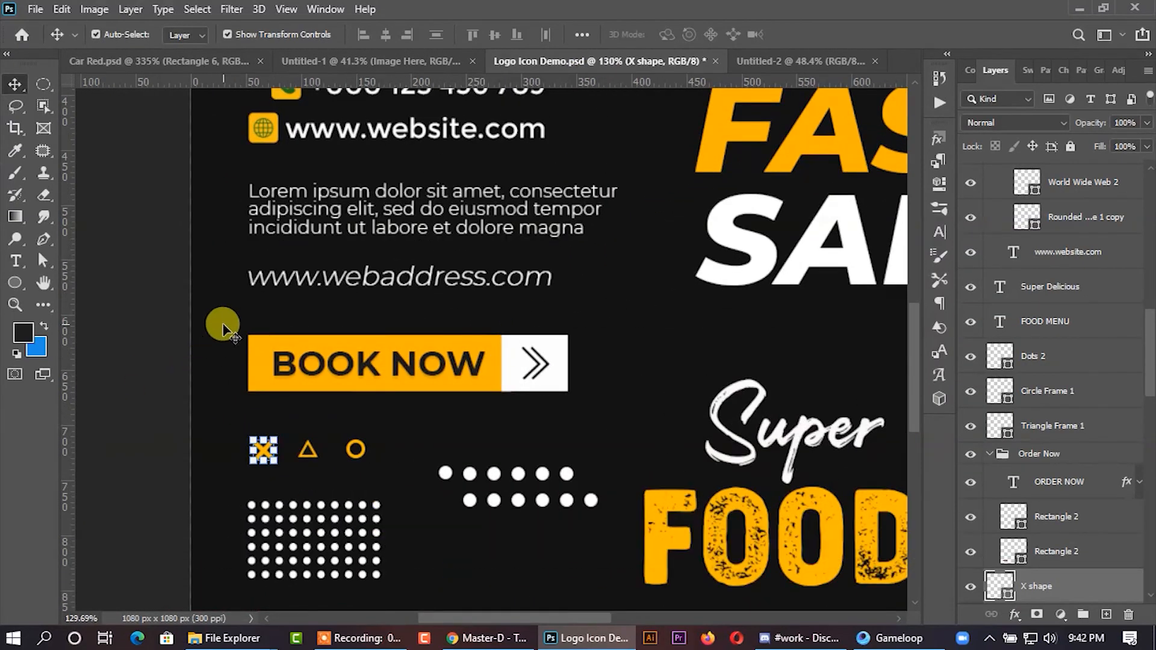
left_click_drag(453, 362, 330, 303)
Step: Align the BOOK NOW button's left edge with the left guide under the tagline and group its layers
scroll(326, 304, "up", 3)
key("ctrl+t")
left_click_drag(321, 295, 369, 306)
scroll(869, 153, "down", 2)
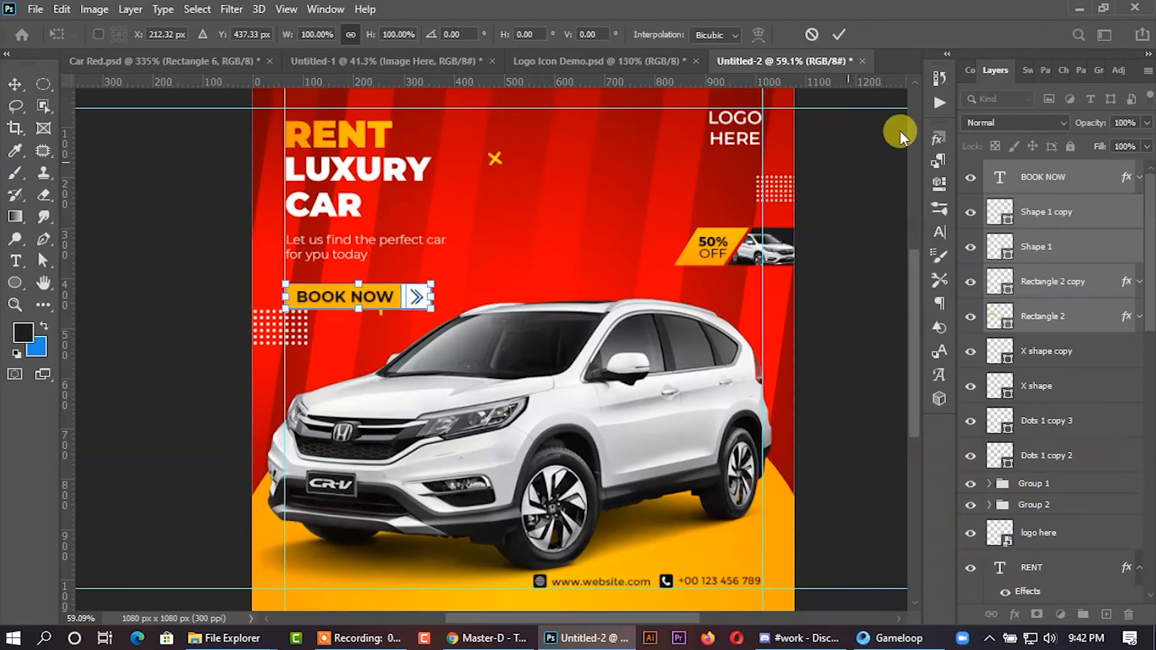
left_click(843, 35)
key("ctrl+g")
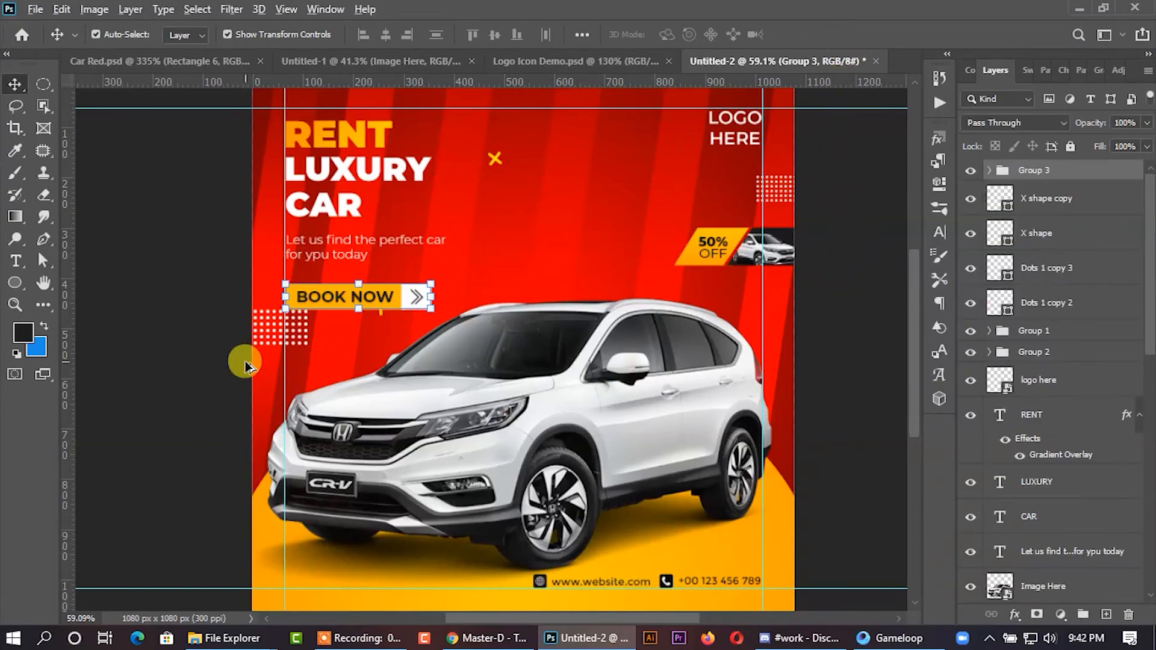
Step: Move the plus sign out from behind the BOOK NOW button to the open area above the car's roof
scroll(244, 360, "up", 4)
left_click(225, 264)
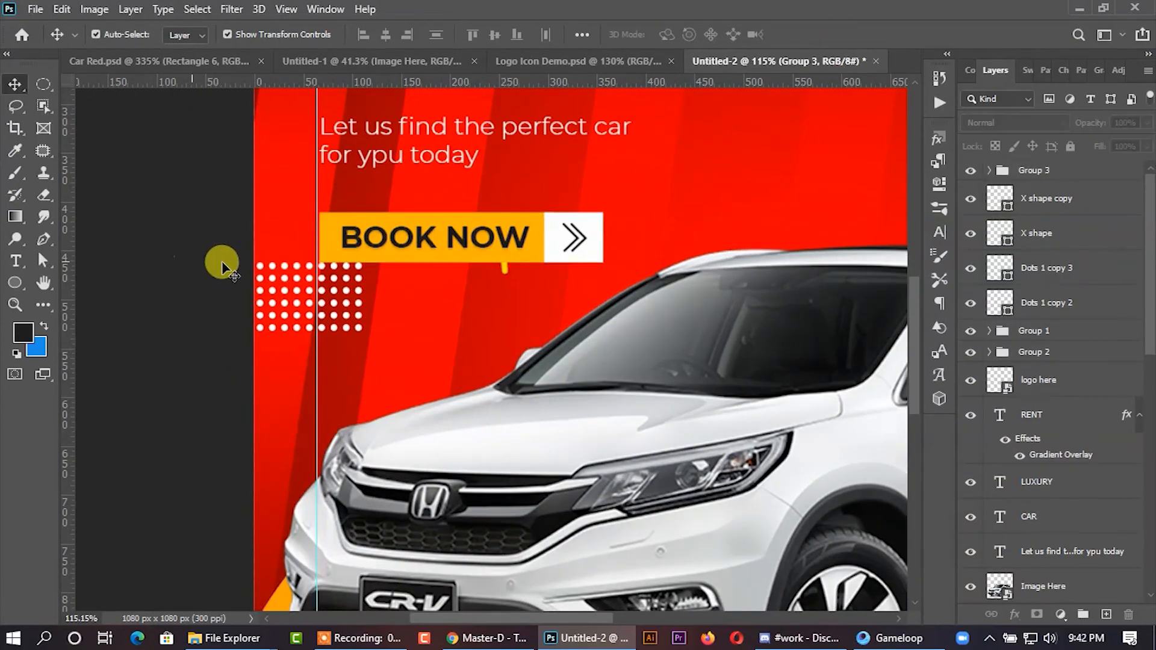
left_click(506, 274)
left_click_drag(507, 281, 743, 191)
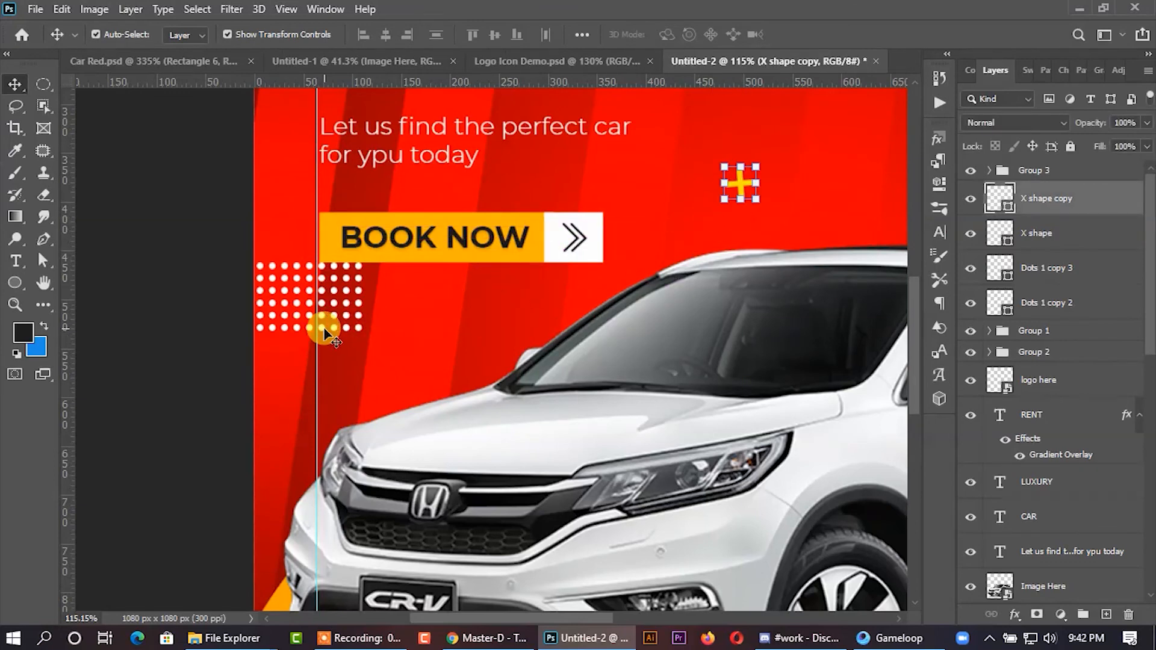
Step: Move the dot grid at the canvas's left edge down, clear of the BOOK NOW button, and scale it to 78.46%
left_click_drag(331, 327, 320, 390)
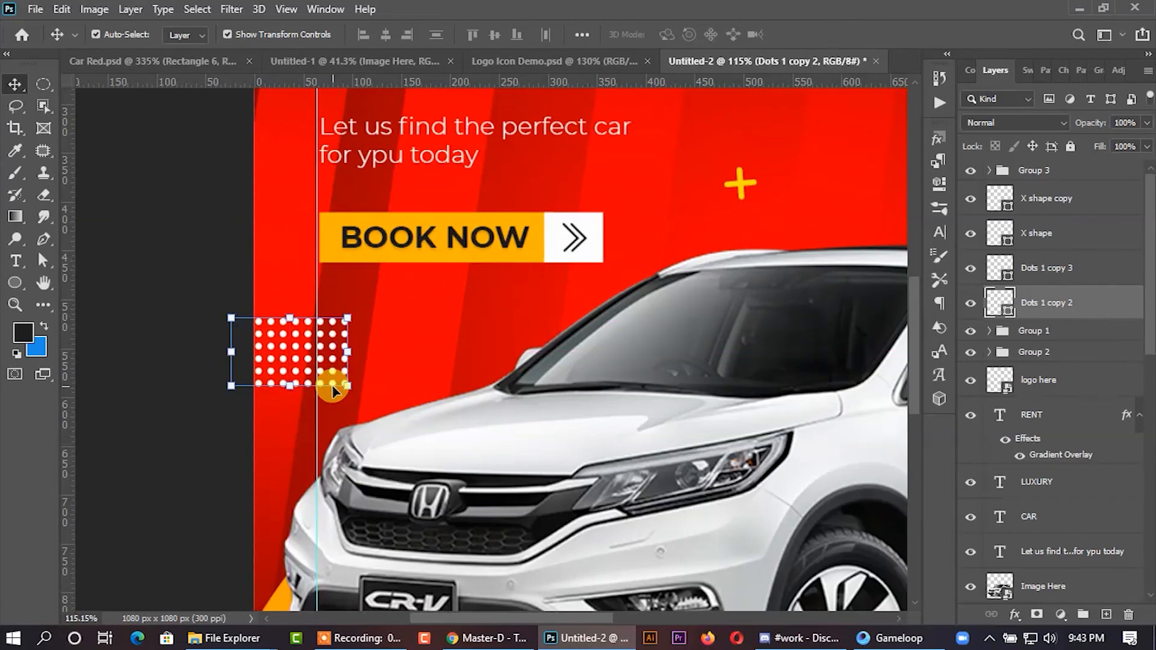
key("ctrl+t")
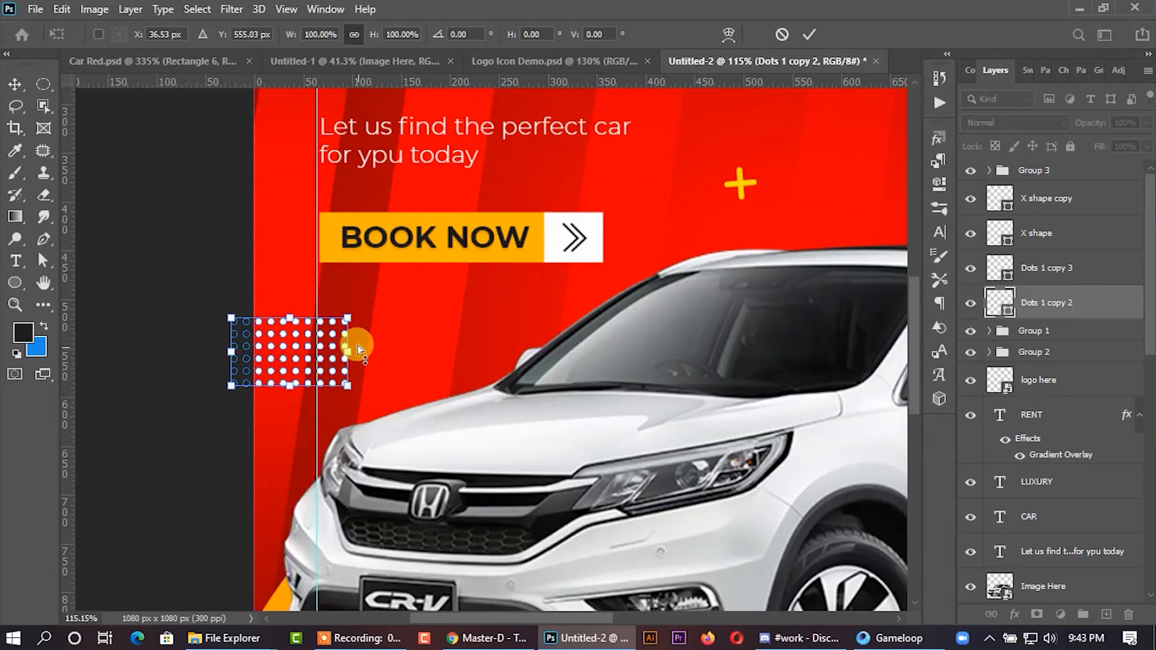
left_click_drag(348, 318, 335, 326)
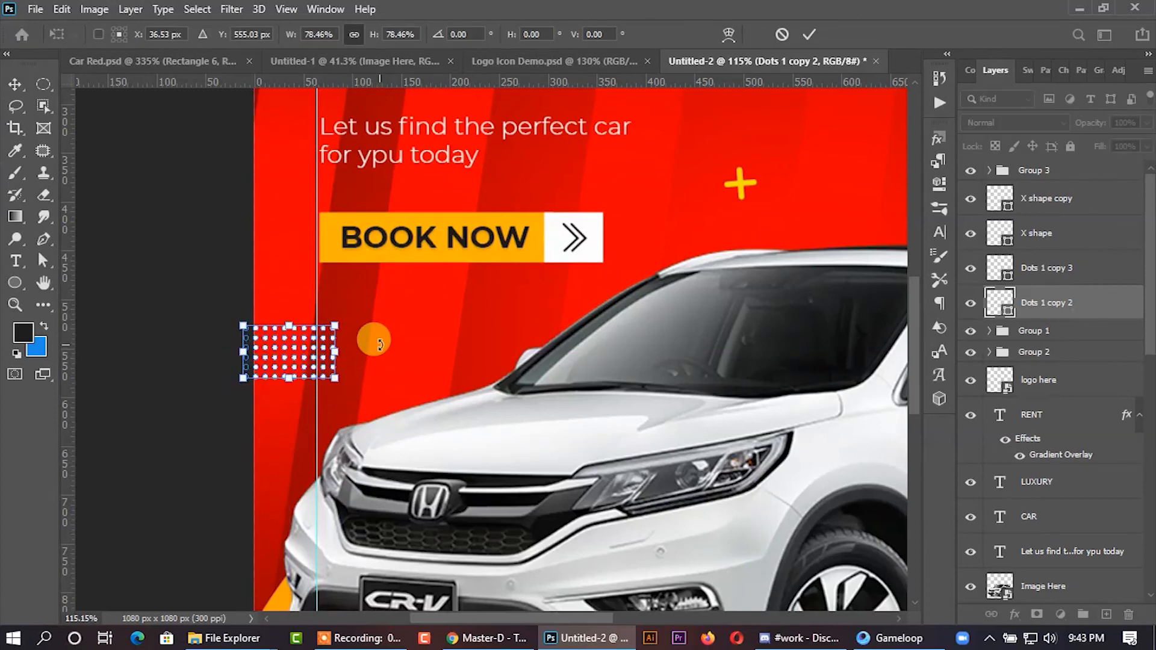
left_click(808, 34)
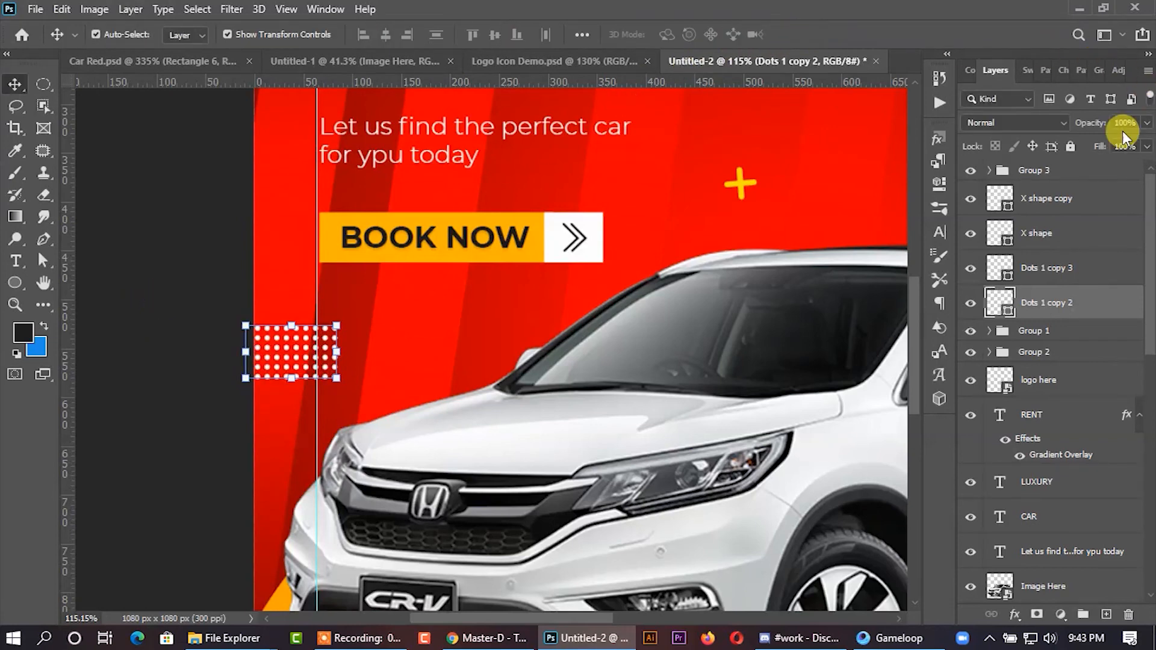
Step: Nudge the BOOK NOW button group about 10 px down from the tagline and set its left edge on the left guide
left_click(1053, 178)
key("Down")
key("Down")
key("Down")
key("shift+Down")
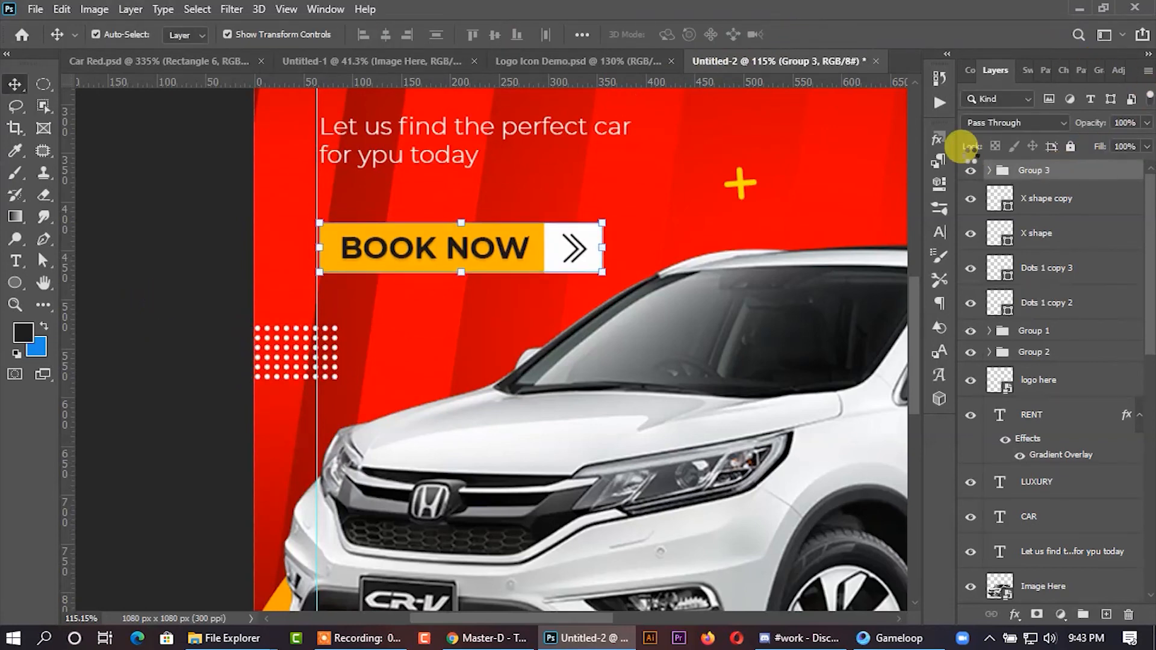
key("Down")
key("Down")
key("Down")
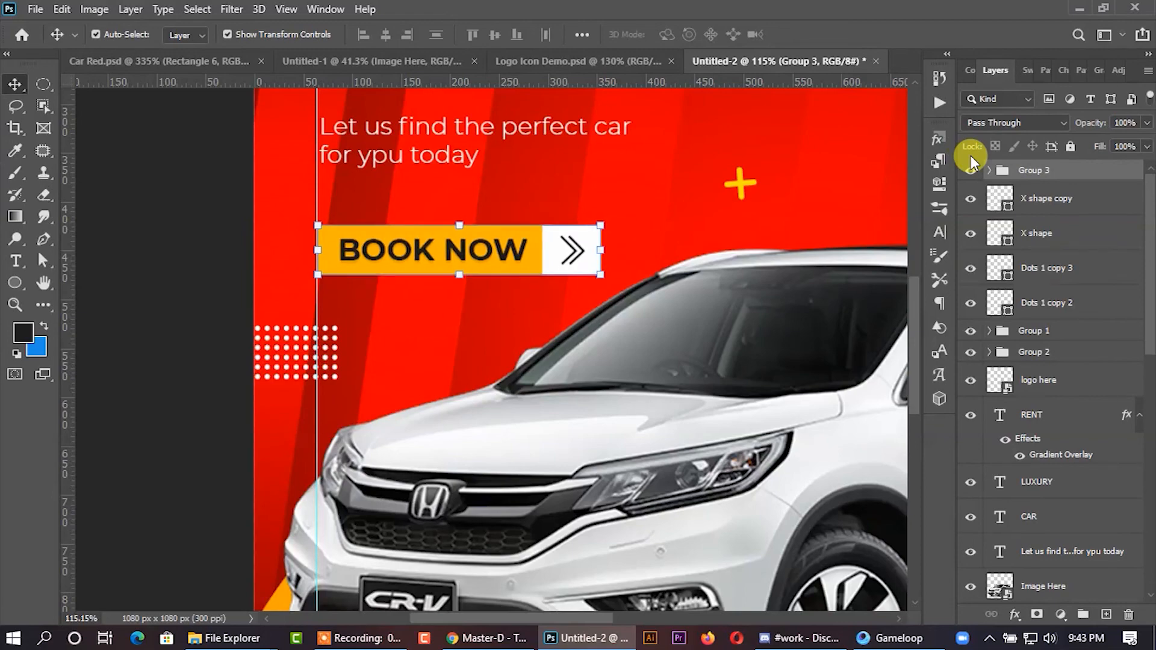
scroll(439, 301, "down", 5)
left_click(733, 310)
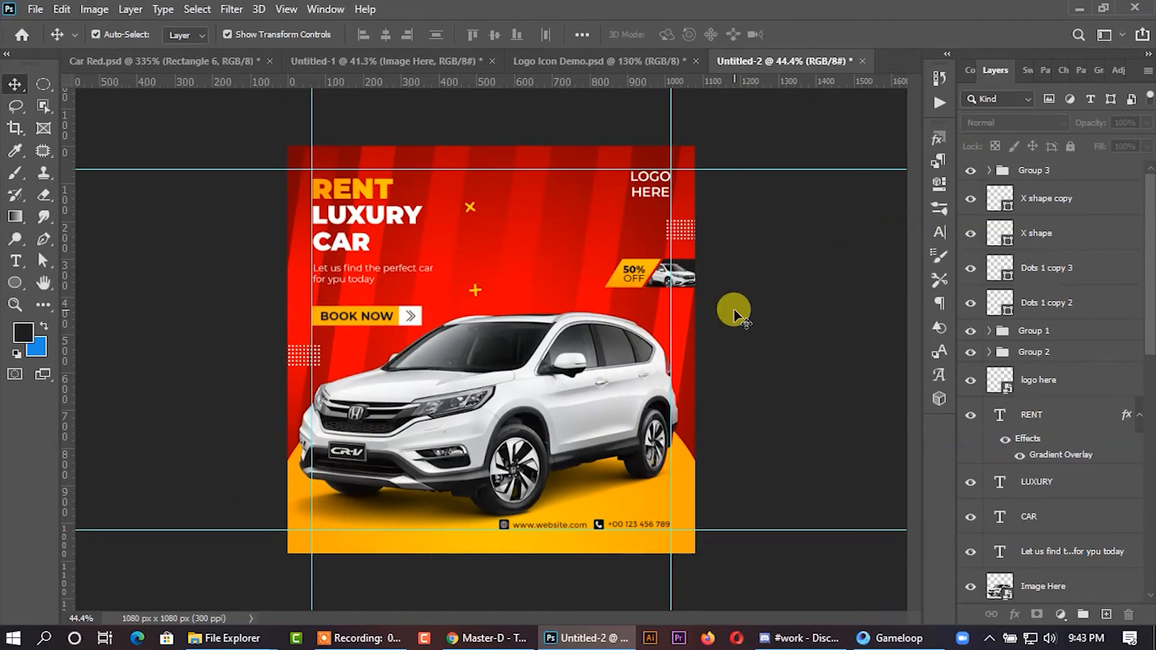
Step: Nudge the main car image slightly down below the BOOK NOW button and deselect it
left_click(531, 423)
key("shift+Down")
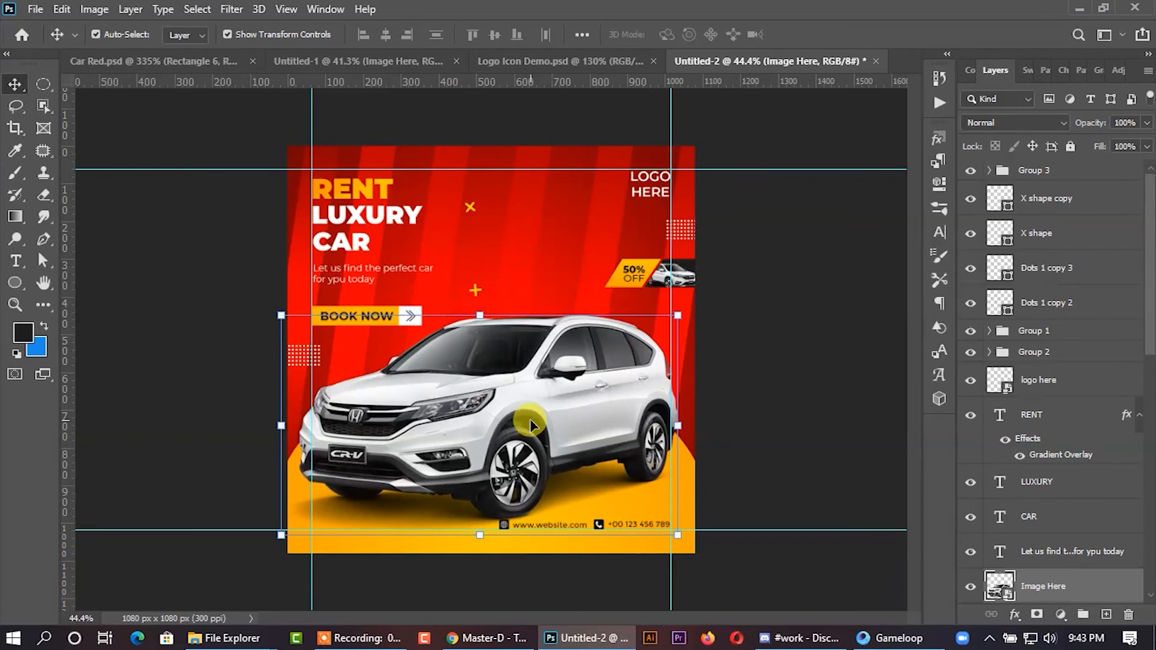
scroll(460, 374, "up", 2)
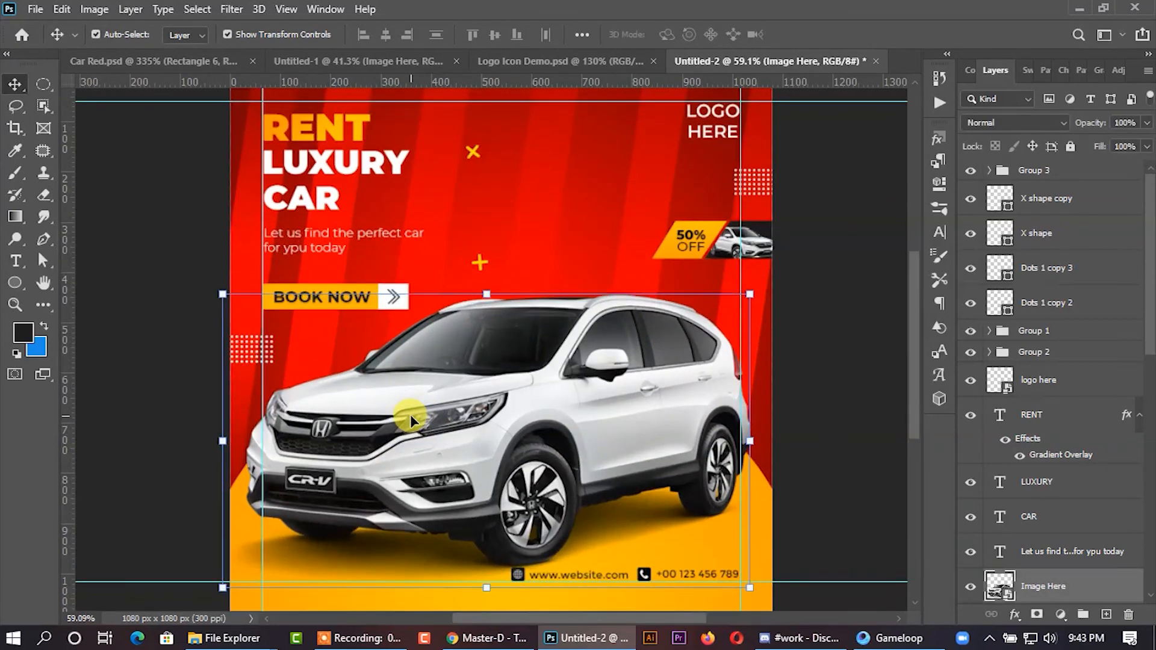
left_click(491, 295)
scroll(492, 294, "down", 3)
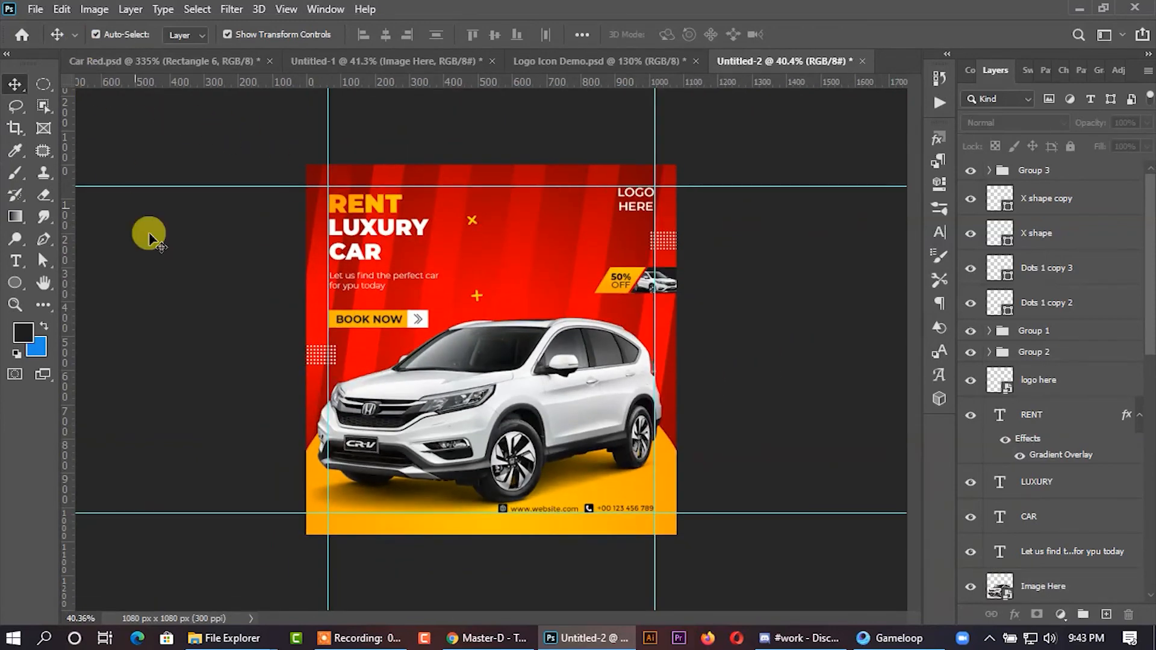
scroll(461, 313, "up", 1)
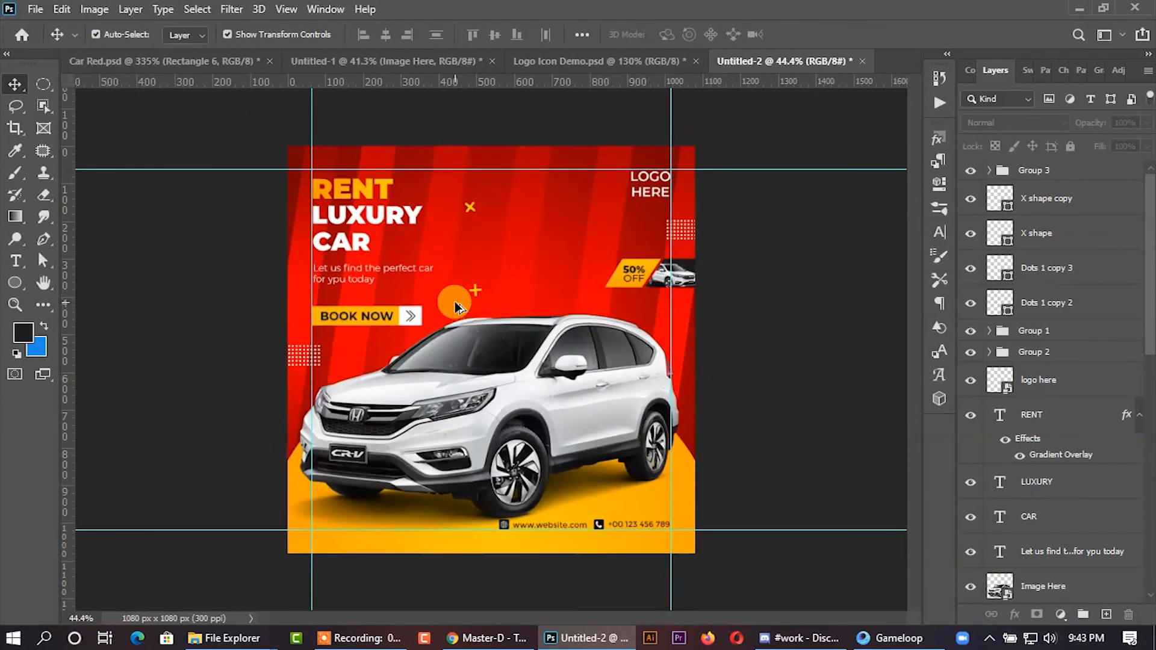